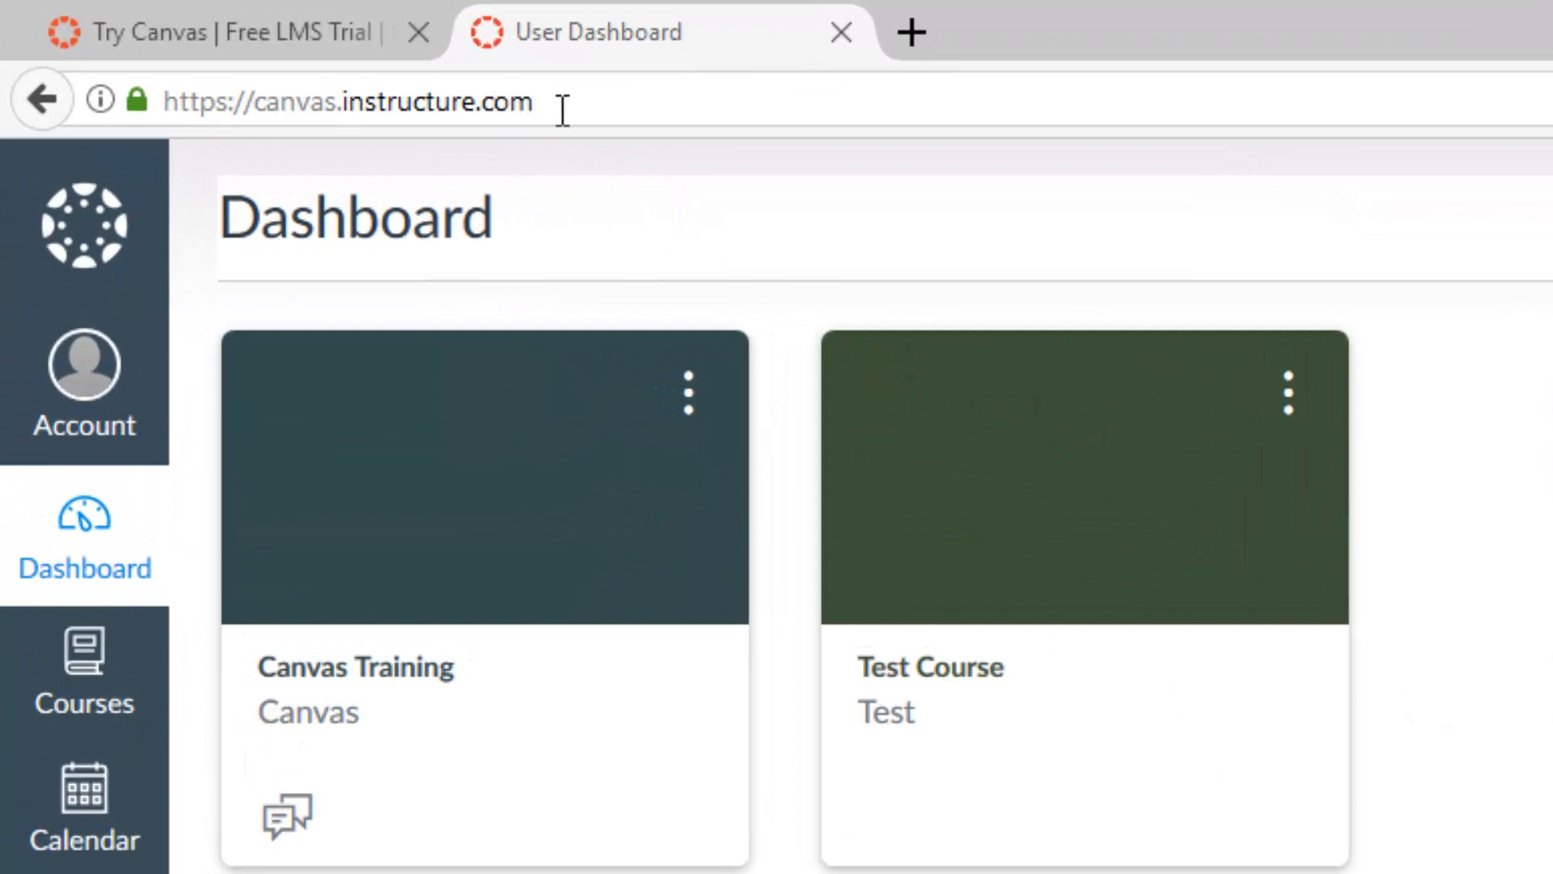
Step: View the Try Canvas page, which offers the trial and free-teaching options, and return to the user dashboard
click(264, 21)
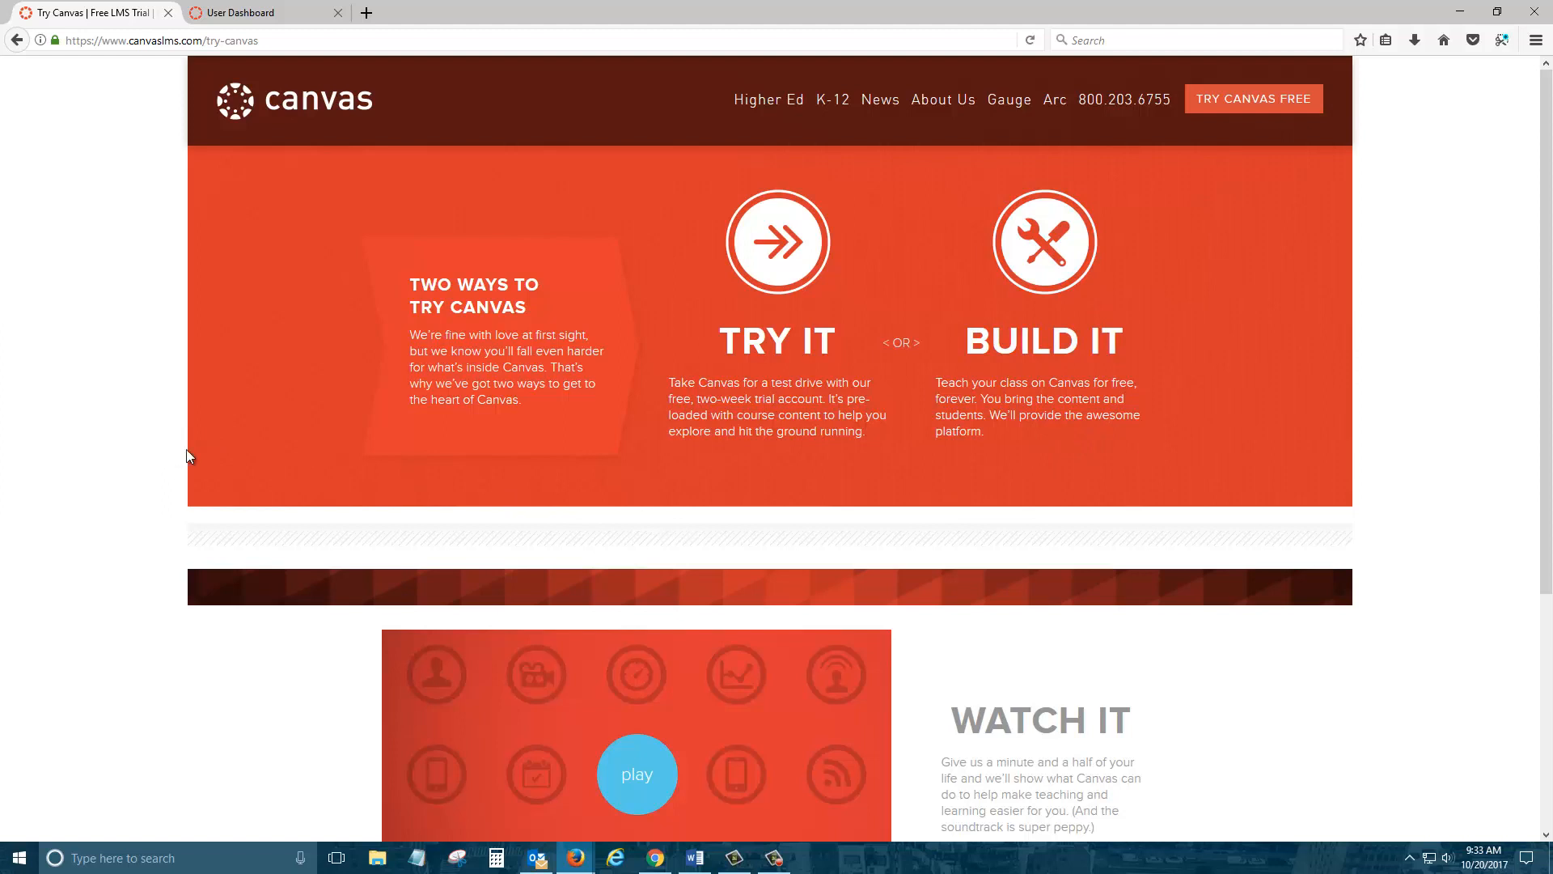
click(241, 17)
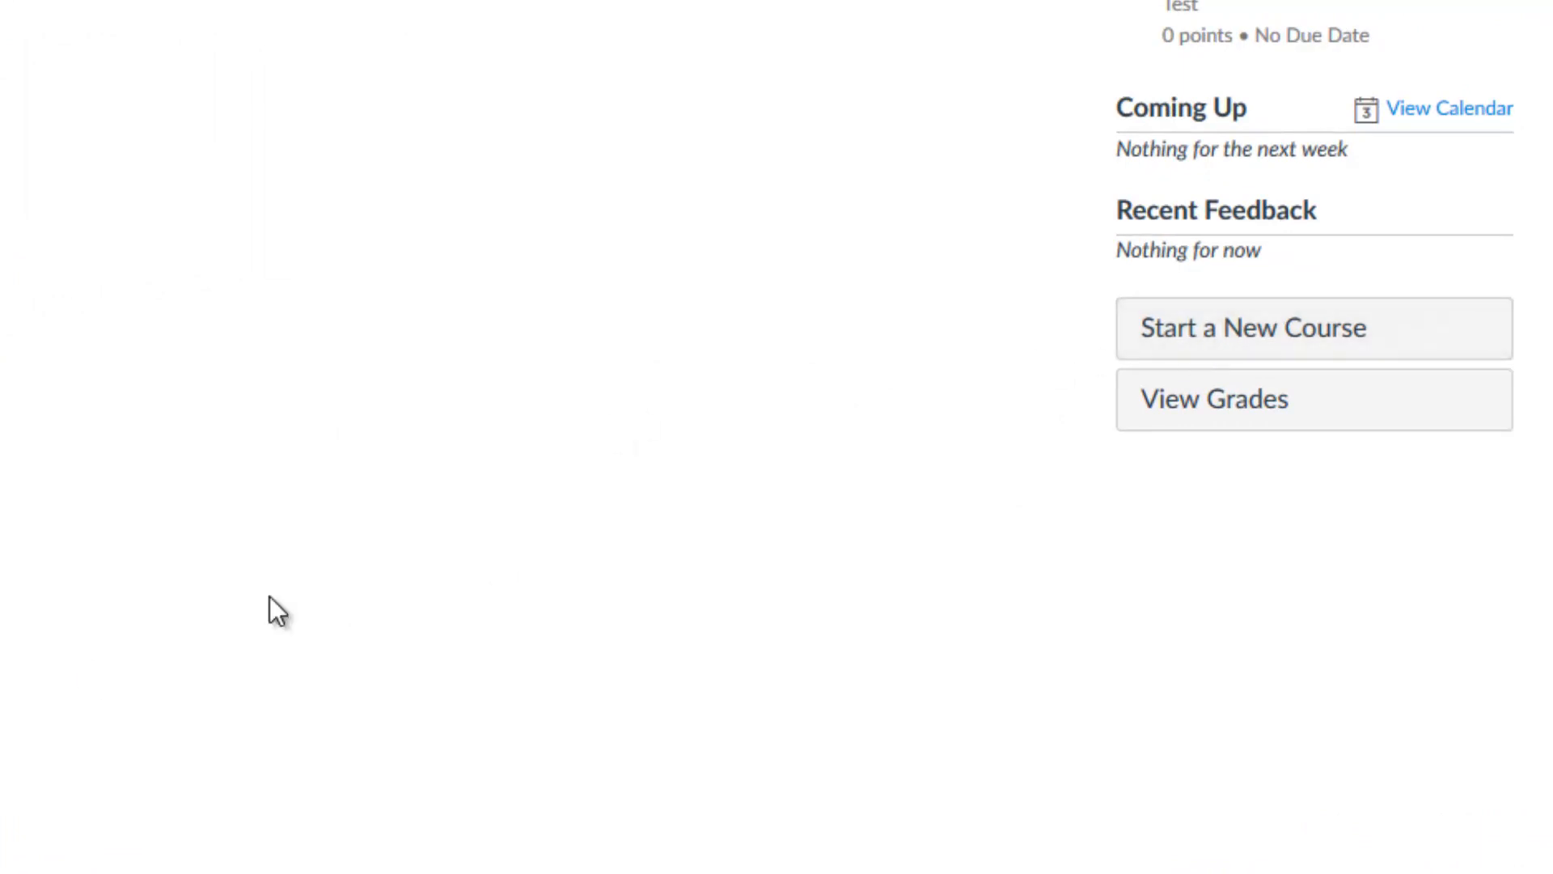
Step: Open the new-course form, review its content license options, and cancel without creating a course
click(1177, 327)
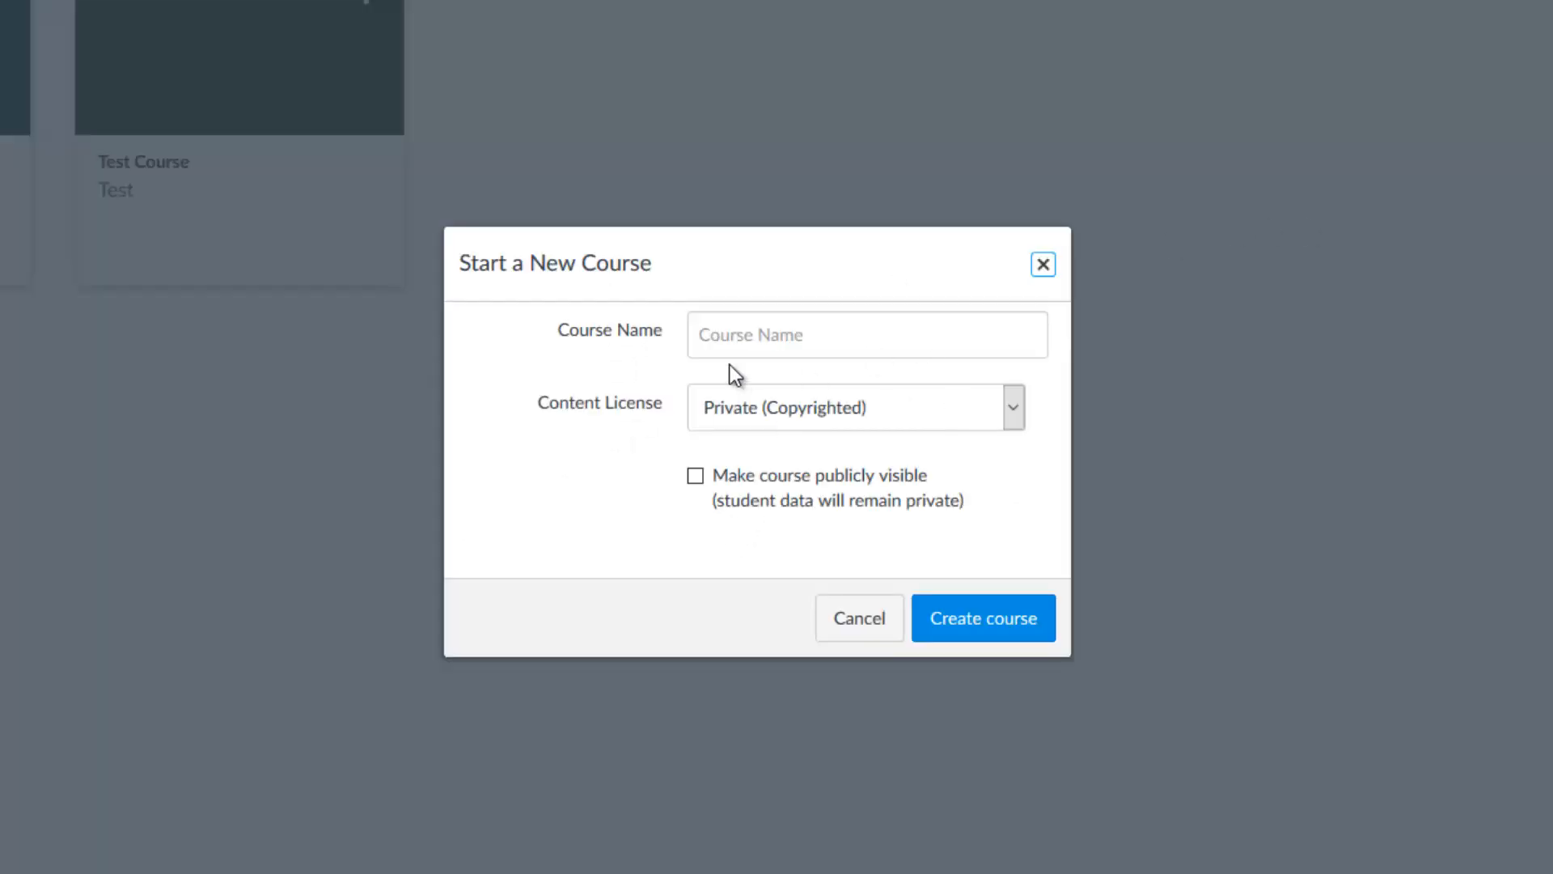
click(886, 420)
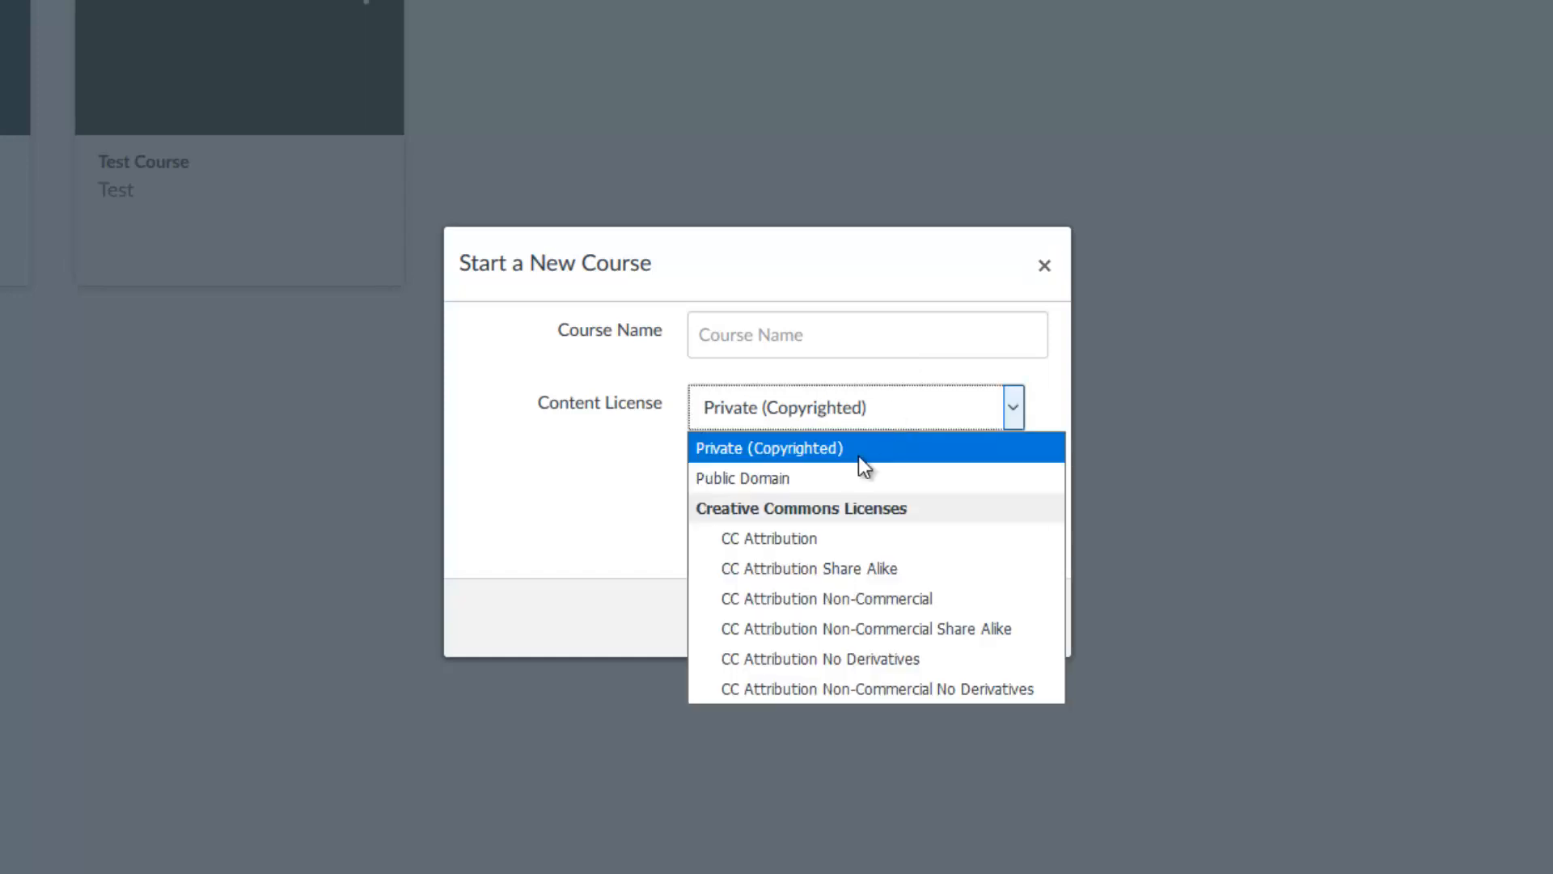
click(575, 465)
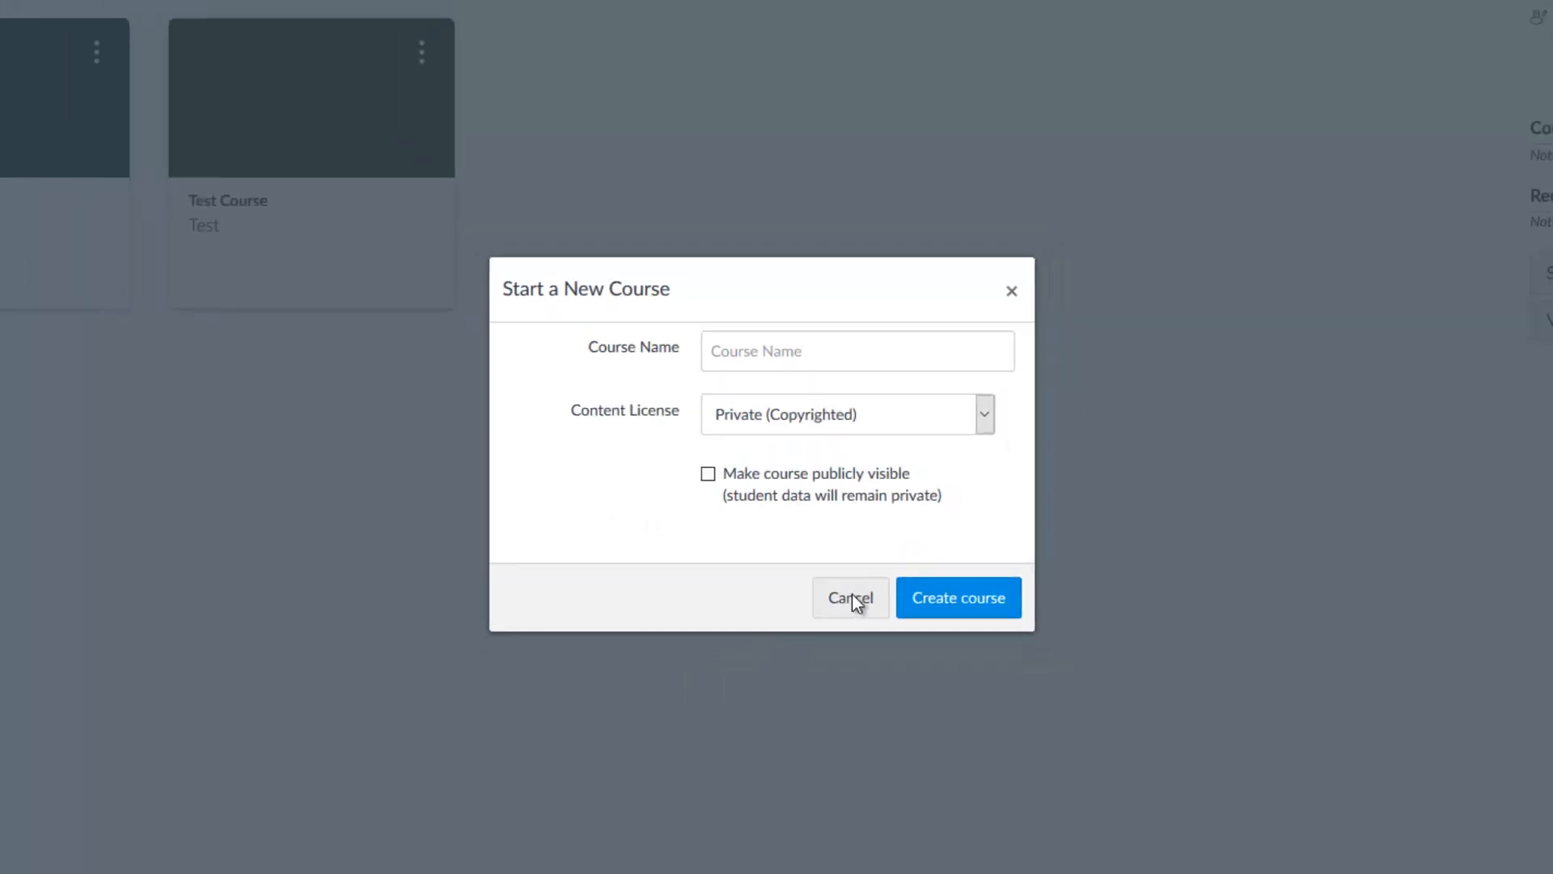
click(851, 599)
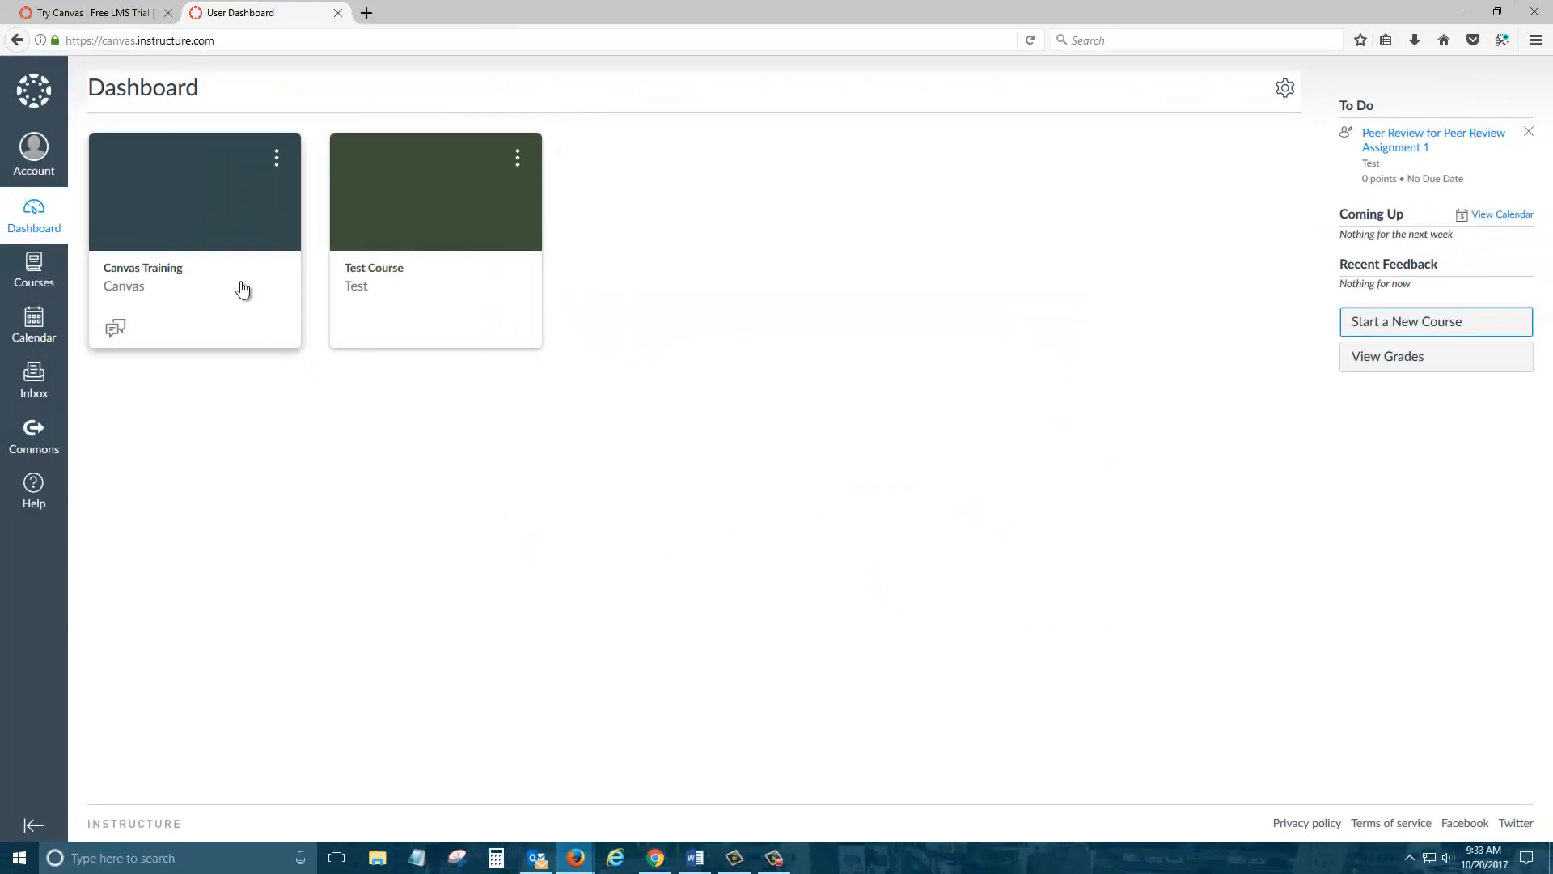
Step: Open the Canvas Training course and set its home page to display Course Modules
click(179, 230)
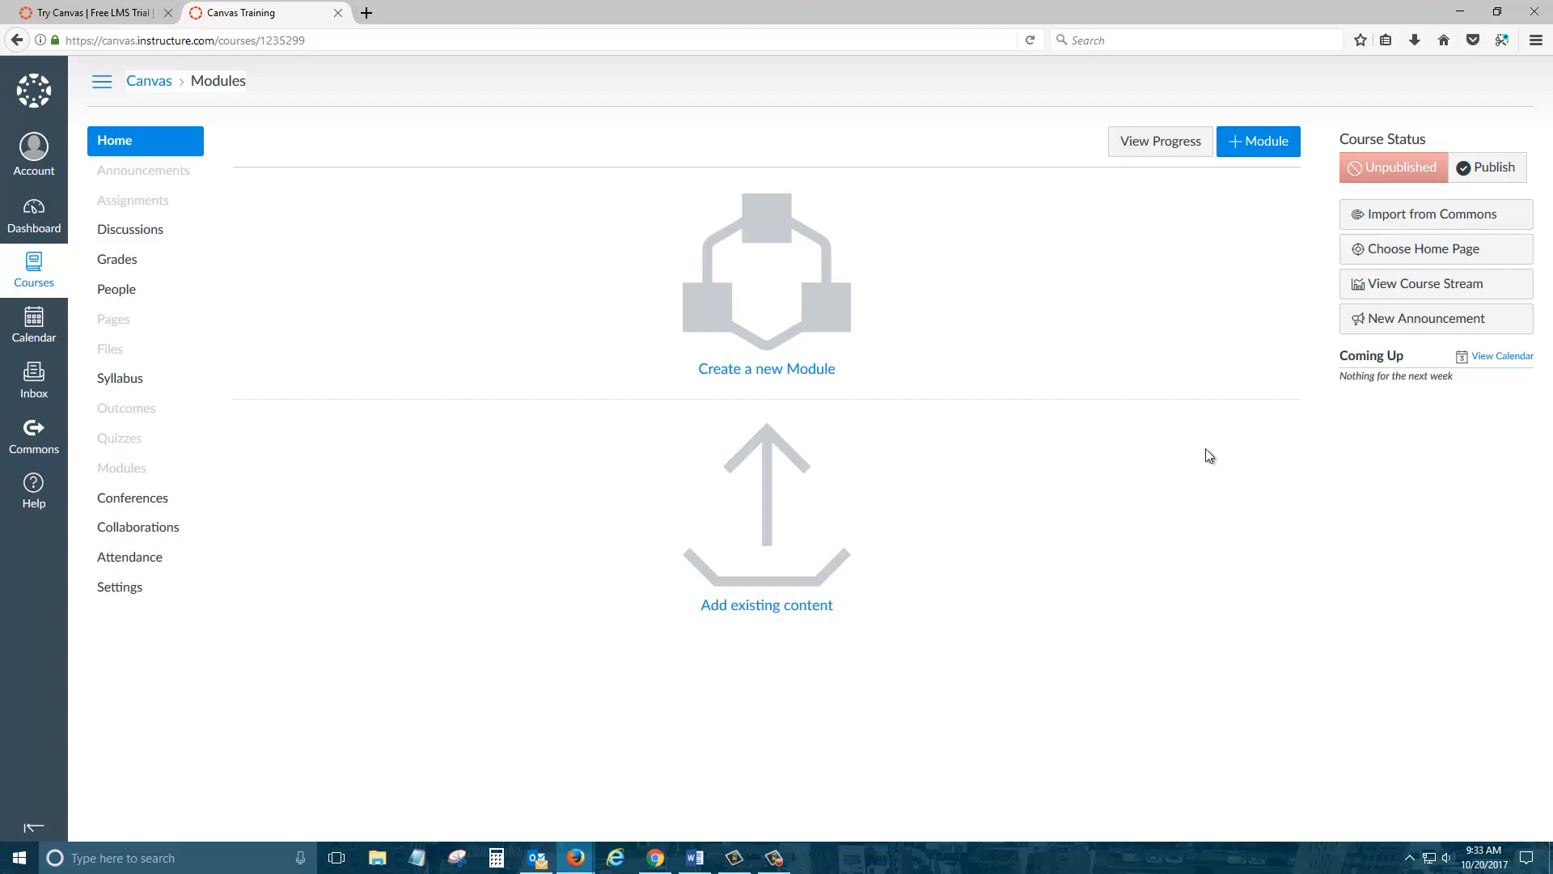
click(1411, 252)
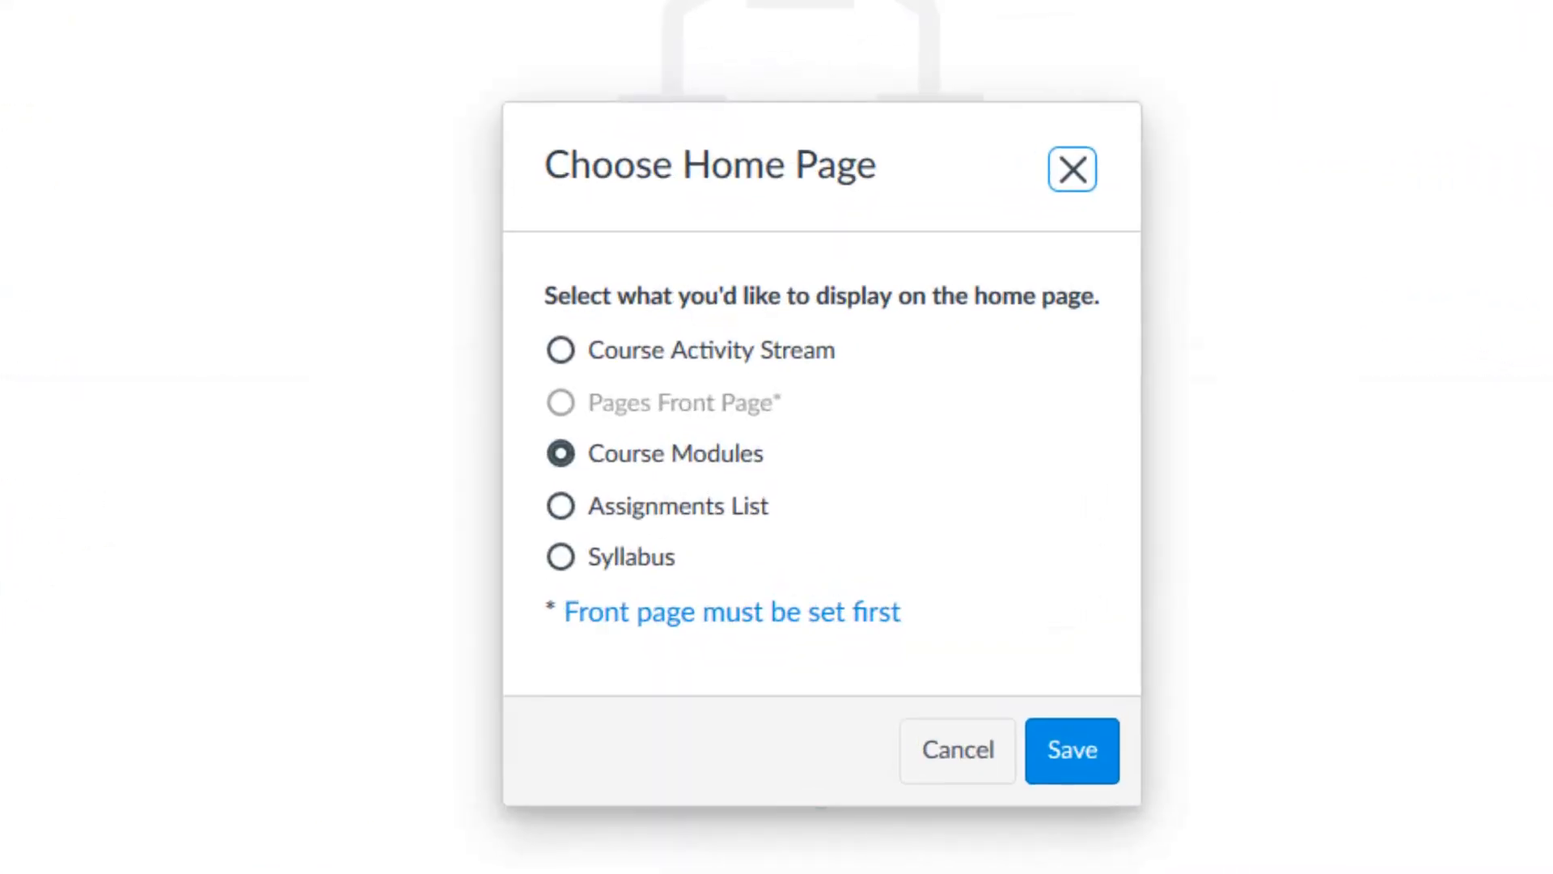
click(620, 454)
click(1066, 765)
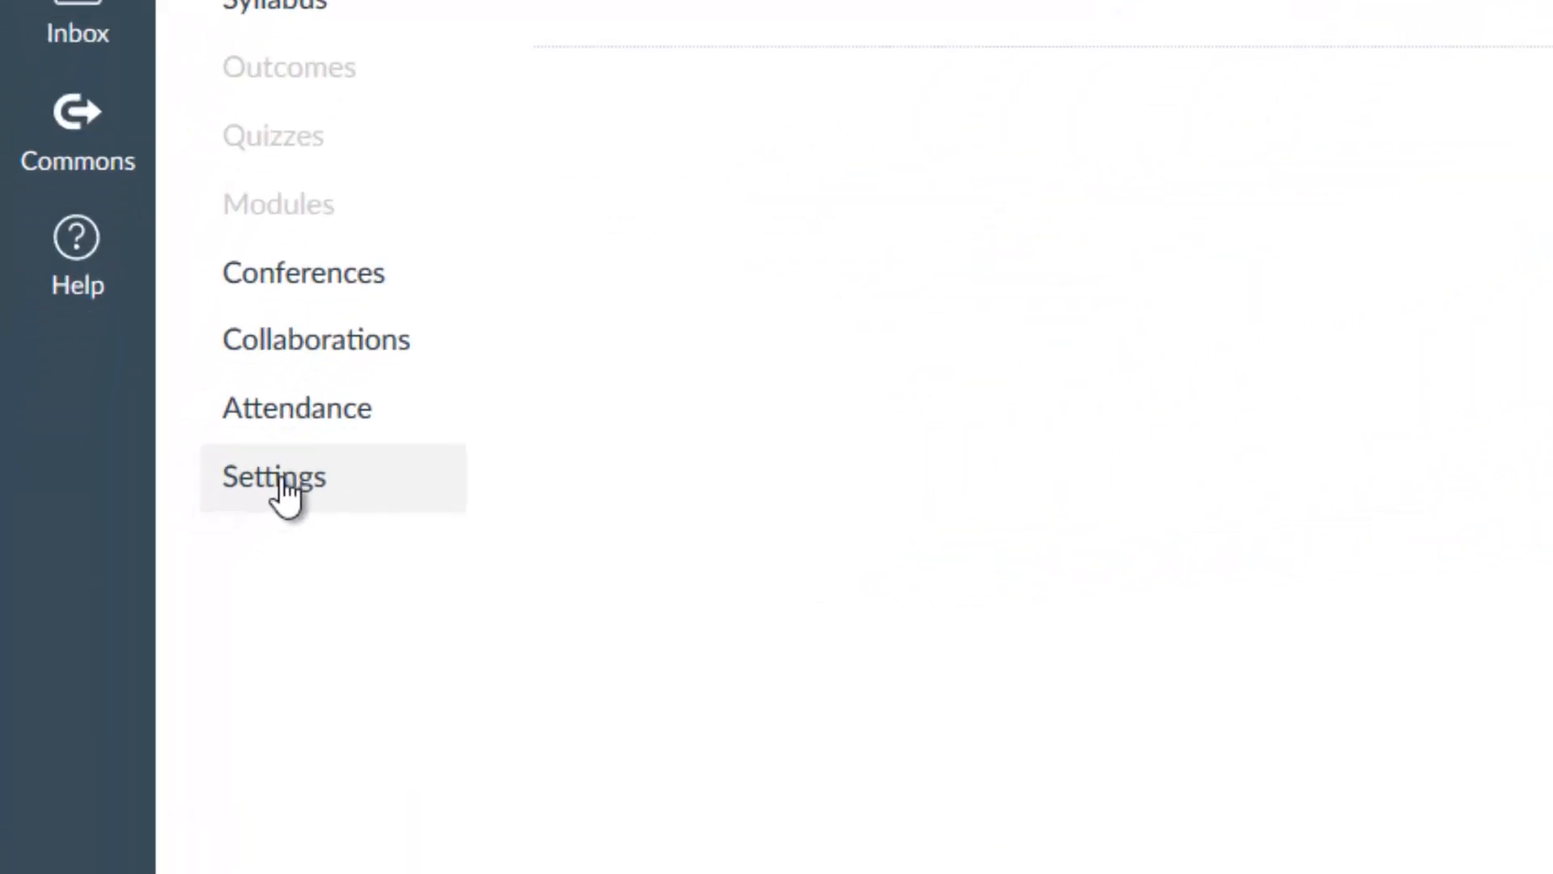
Step: In the course's navigation settings, hide Collaborations and Modules from students
click(283, 486)
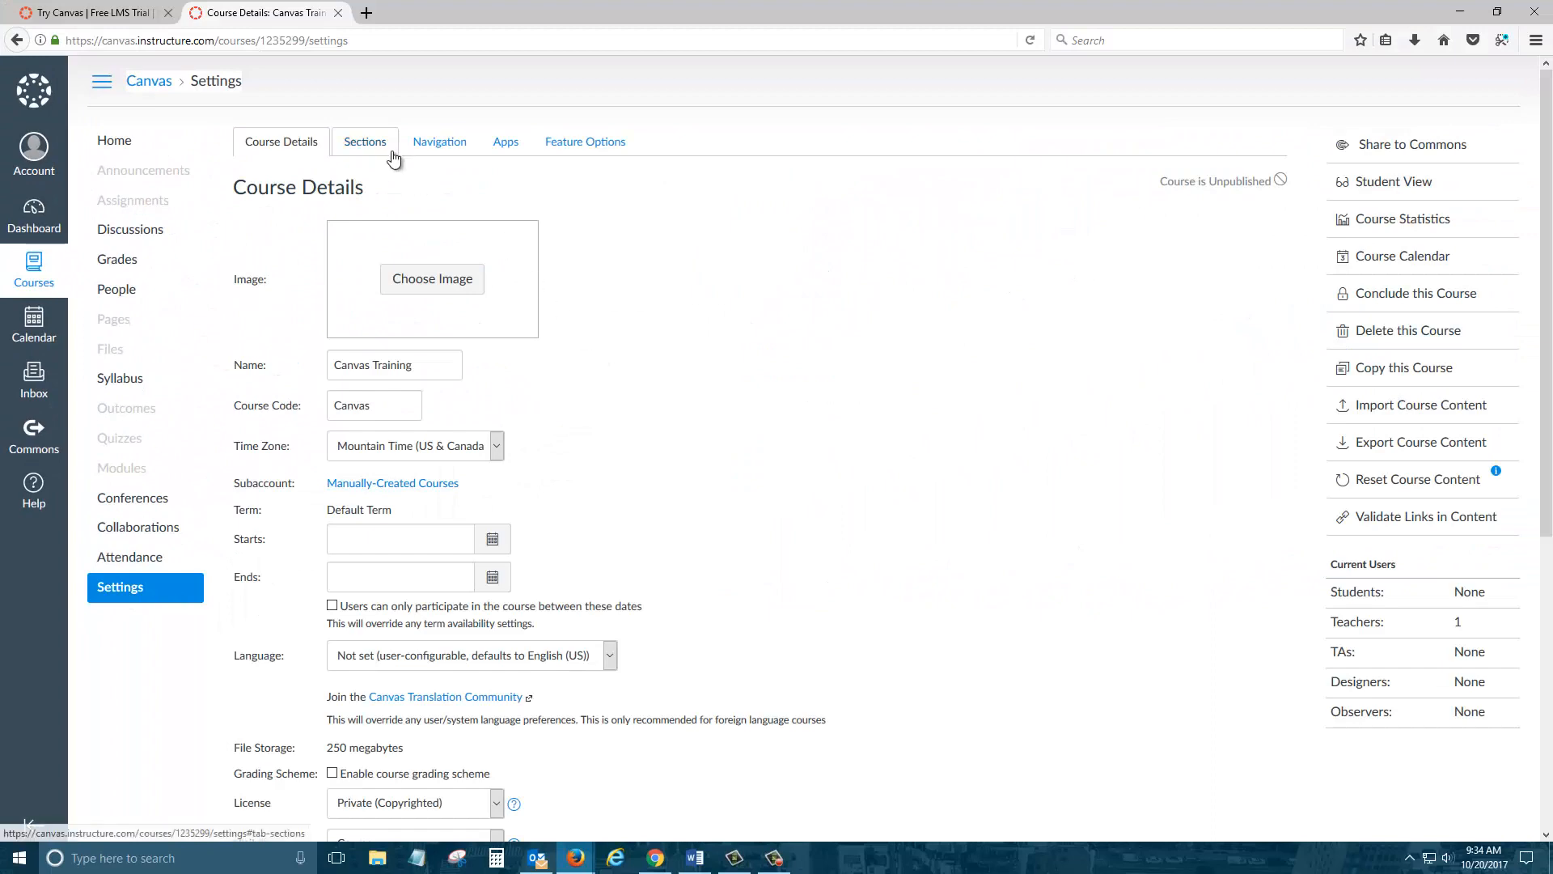
click(444, 143)
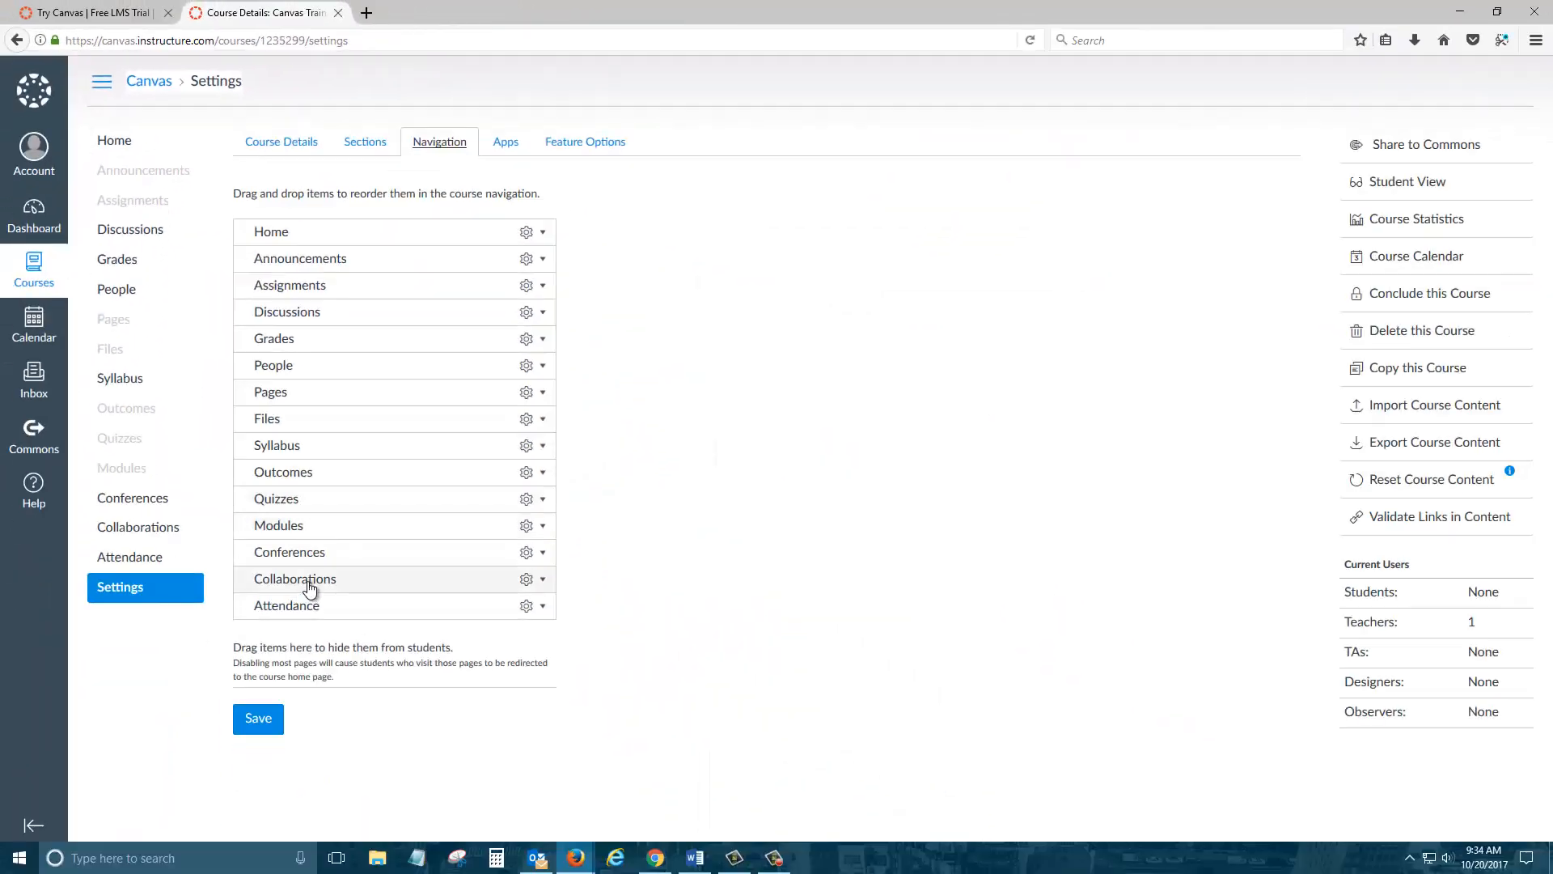
drag(310, 588, 322, 700)
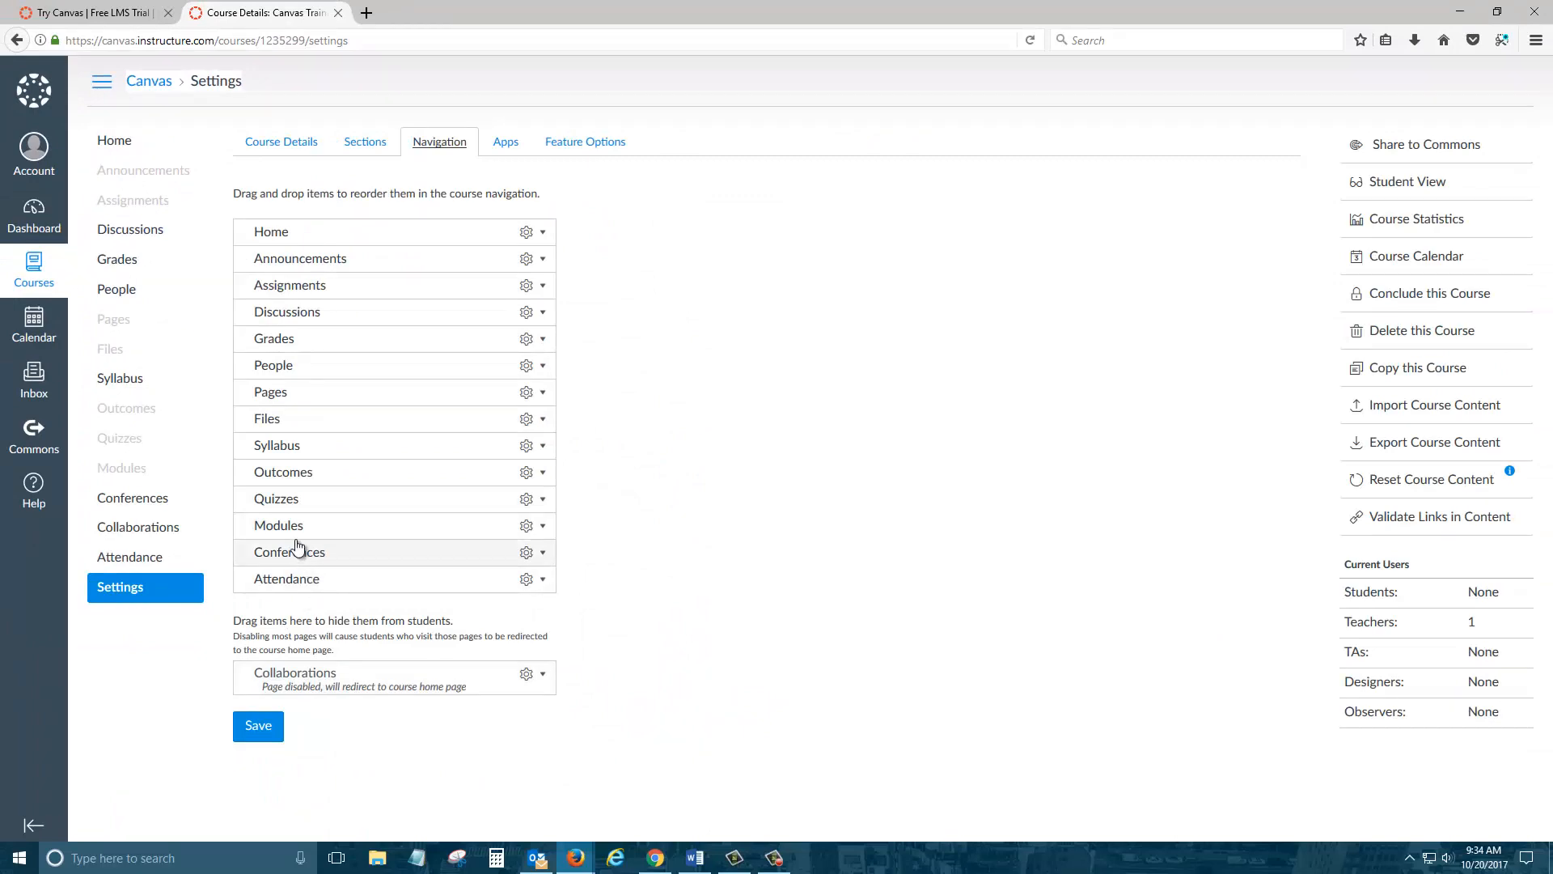
mouse_move(296, 540)
mouse_down()
mouse_move(311, 703)
mouse_move(301, 563)
mouse_up()
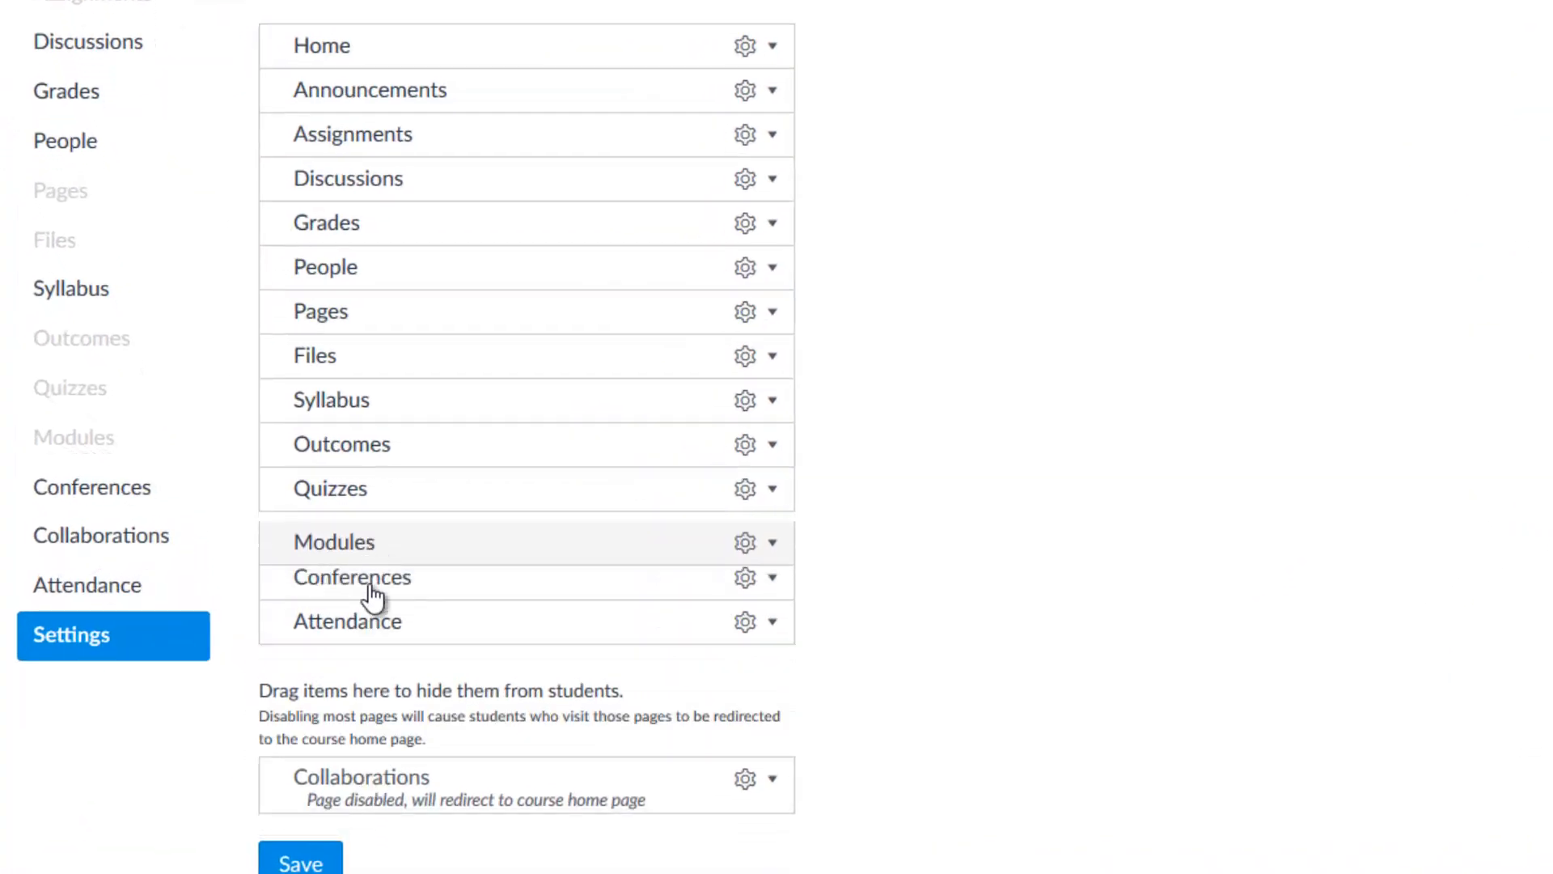
drag(372, 597, 298, 745)
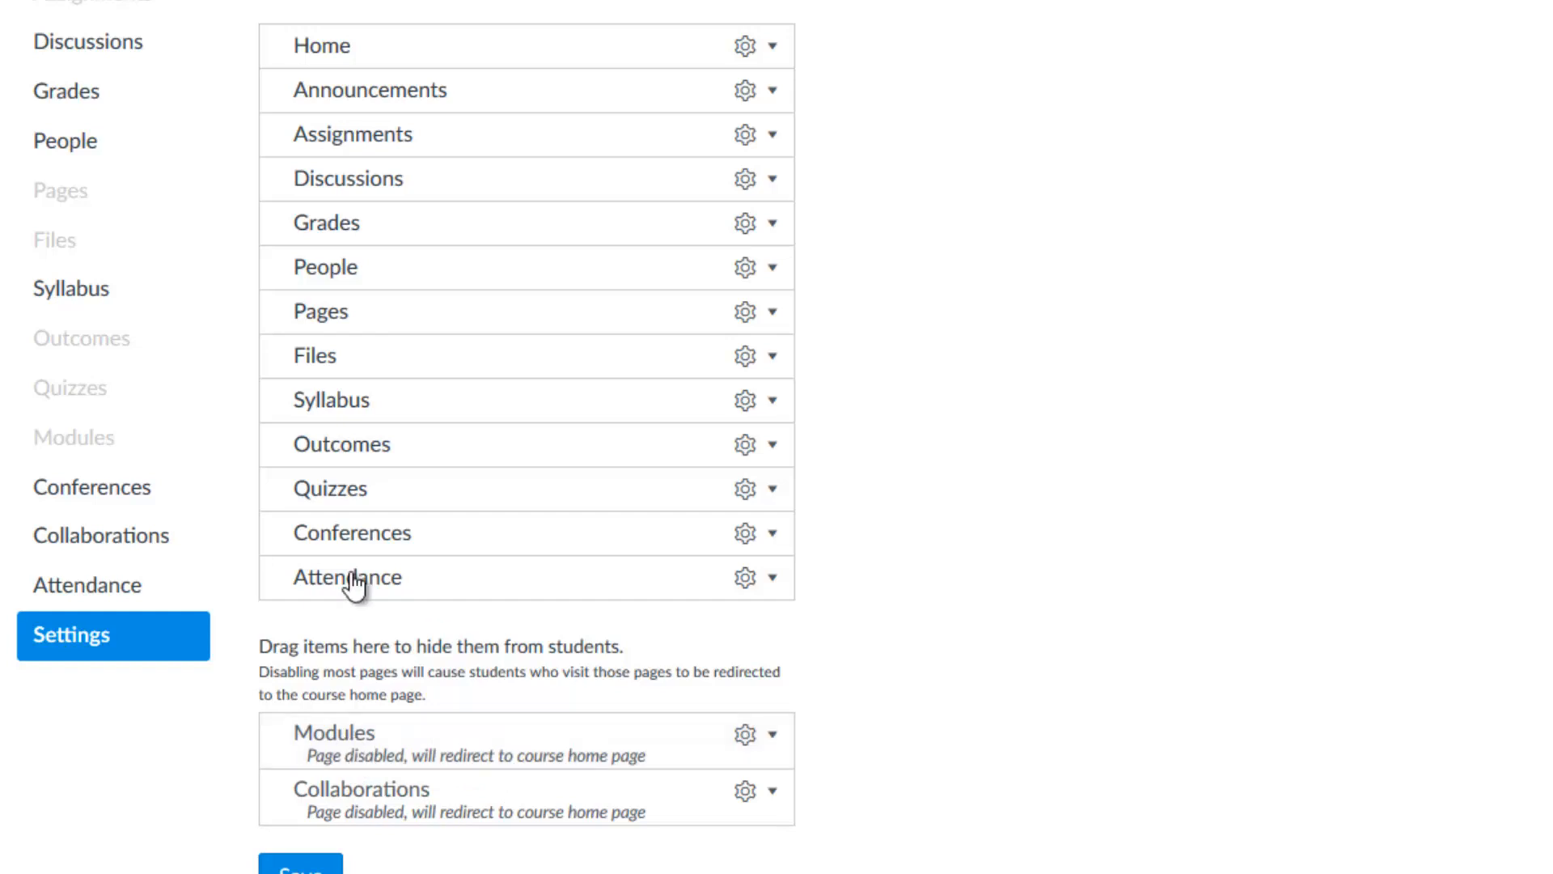
Step: Hide Conferences, Quizzes, Outcomes, Syllabus and Files from students in the course navigation
drag(349, 716, 323, 617)
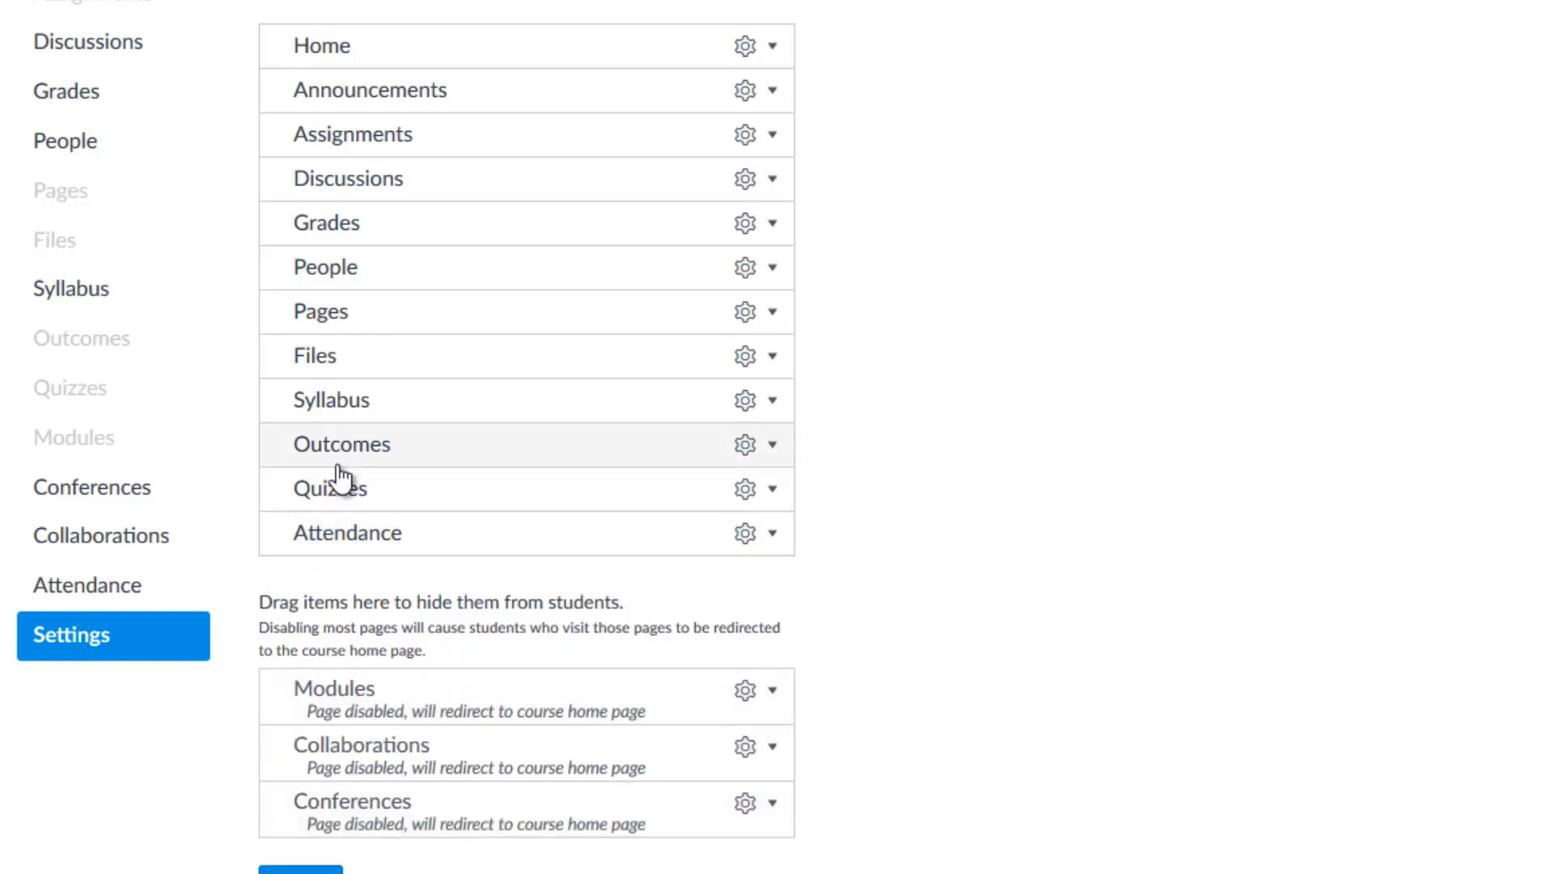
drag(337, 496, 372, 608)
drag(371, 448, 388, 725)
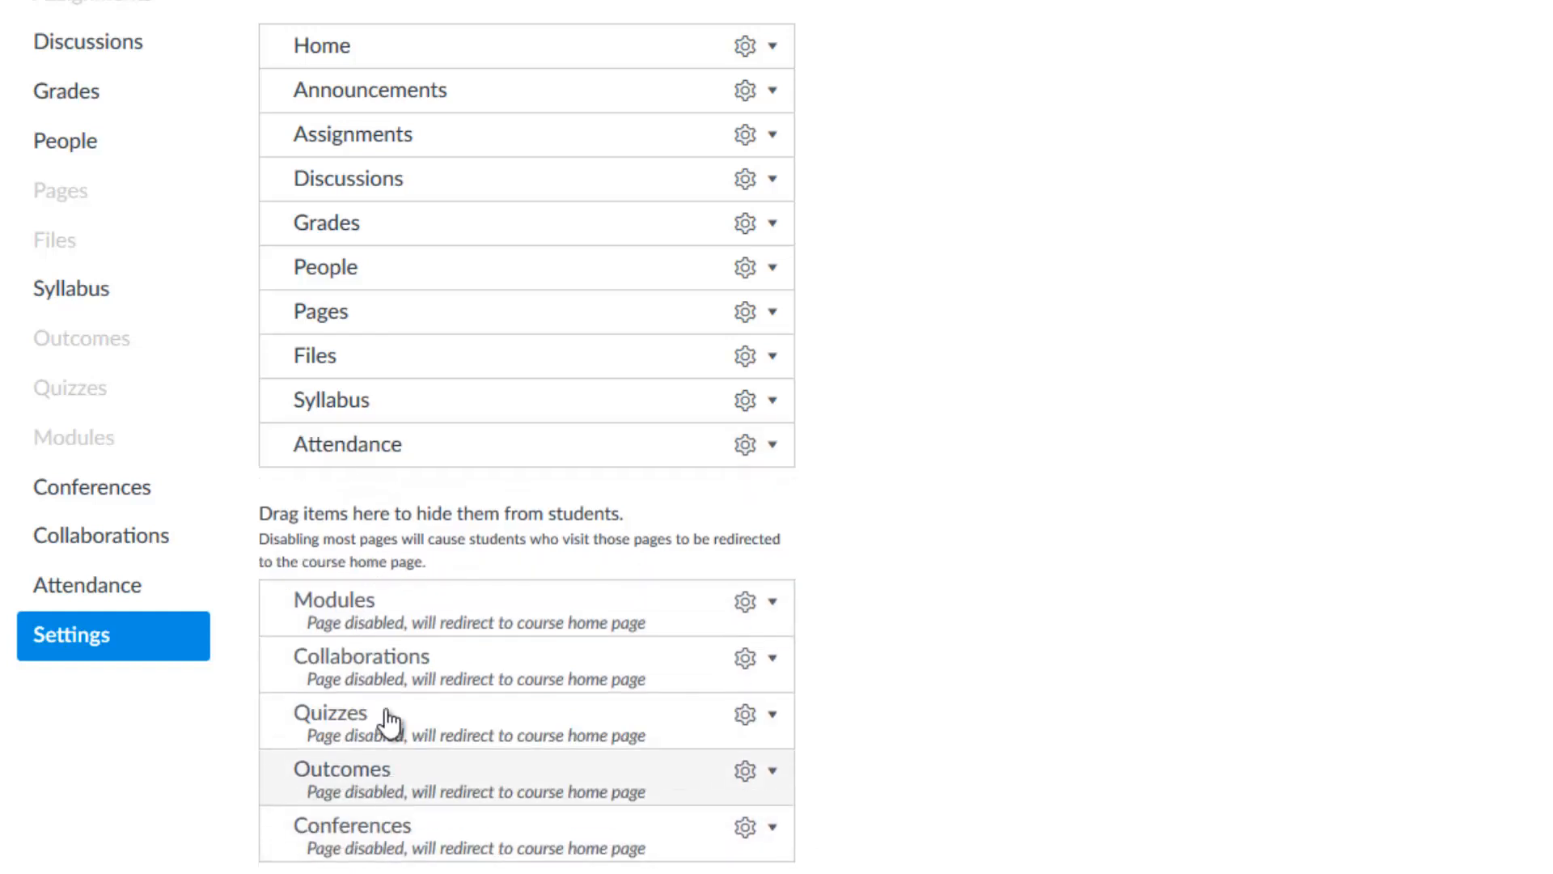
drag(343, 405, 368, 724)
drag(361, 360, 385, 686)
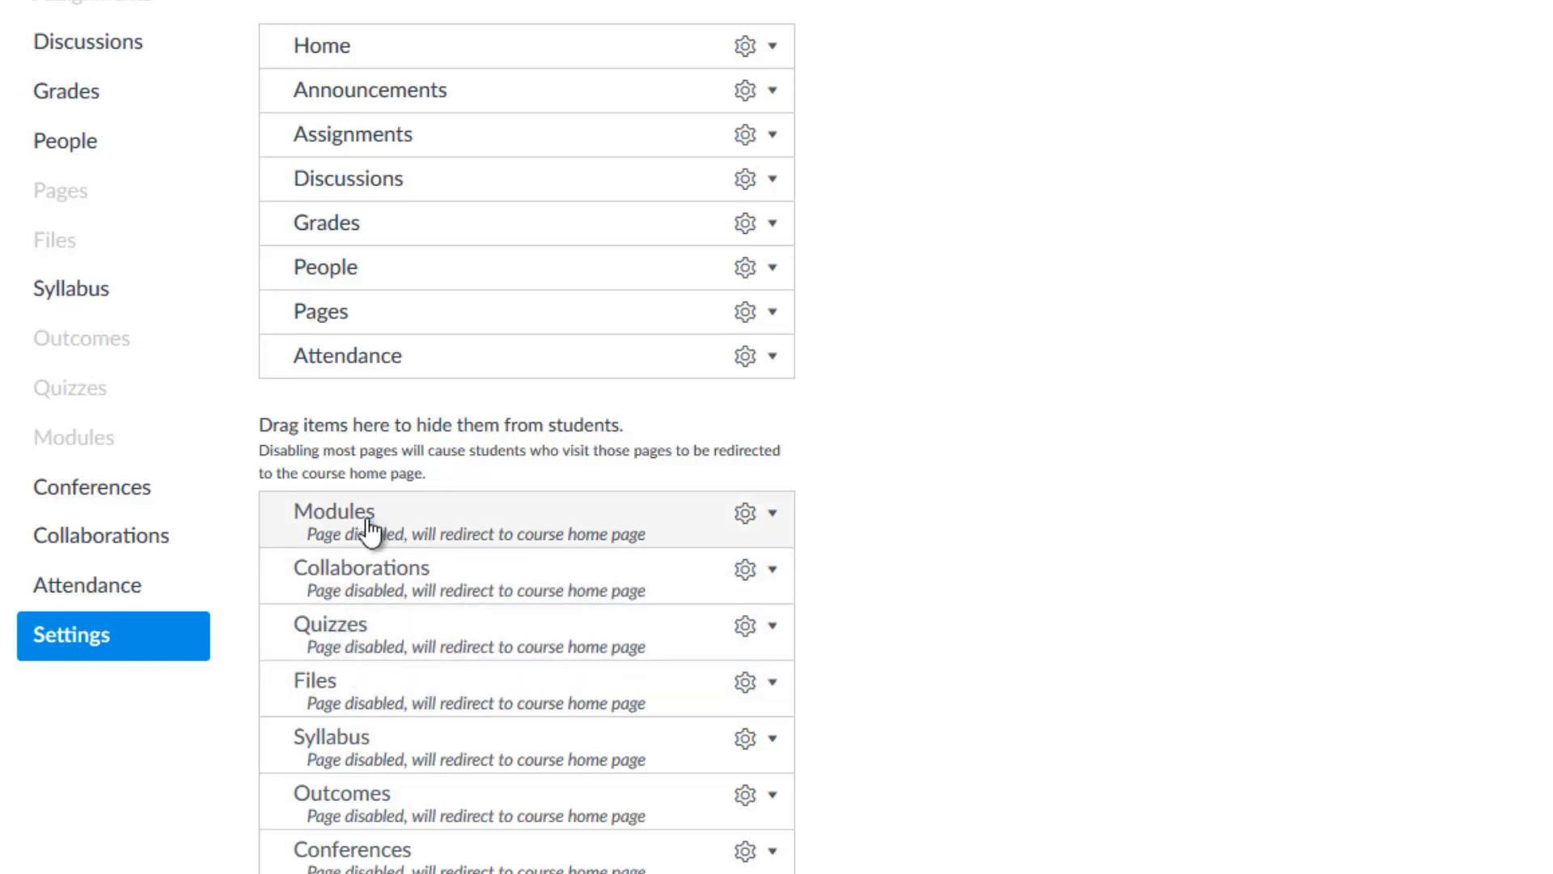
Step: Reorder the course navigation so People and Grades come directly after Home, and hide Announcements from students
drag(319, 273, 337, 312)
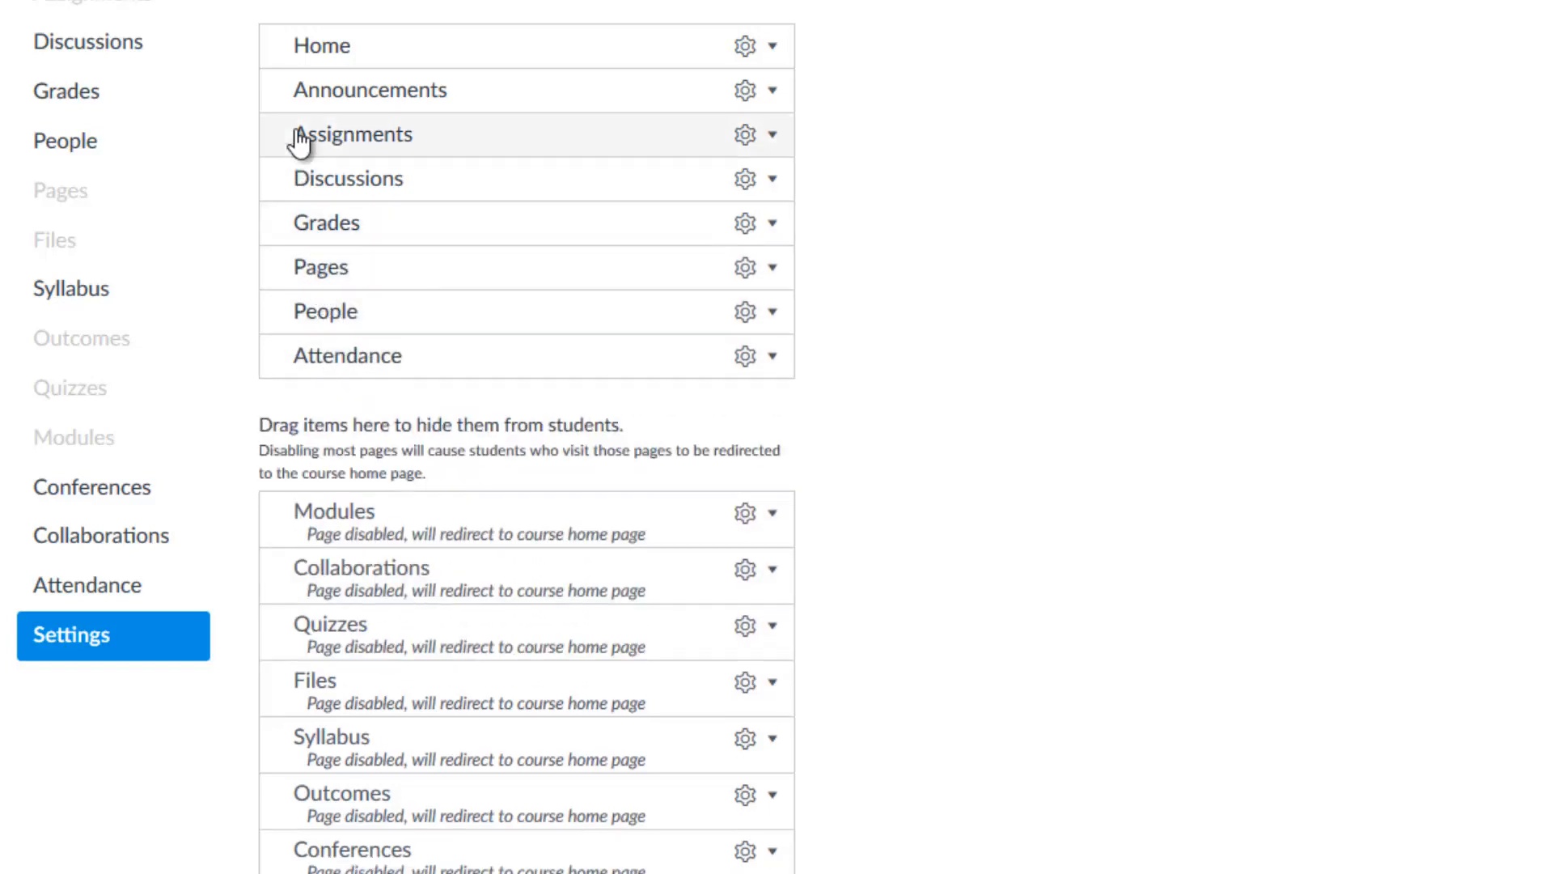
drag(323, 327, 319, 94)
drag(322, 288, 318, 136)
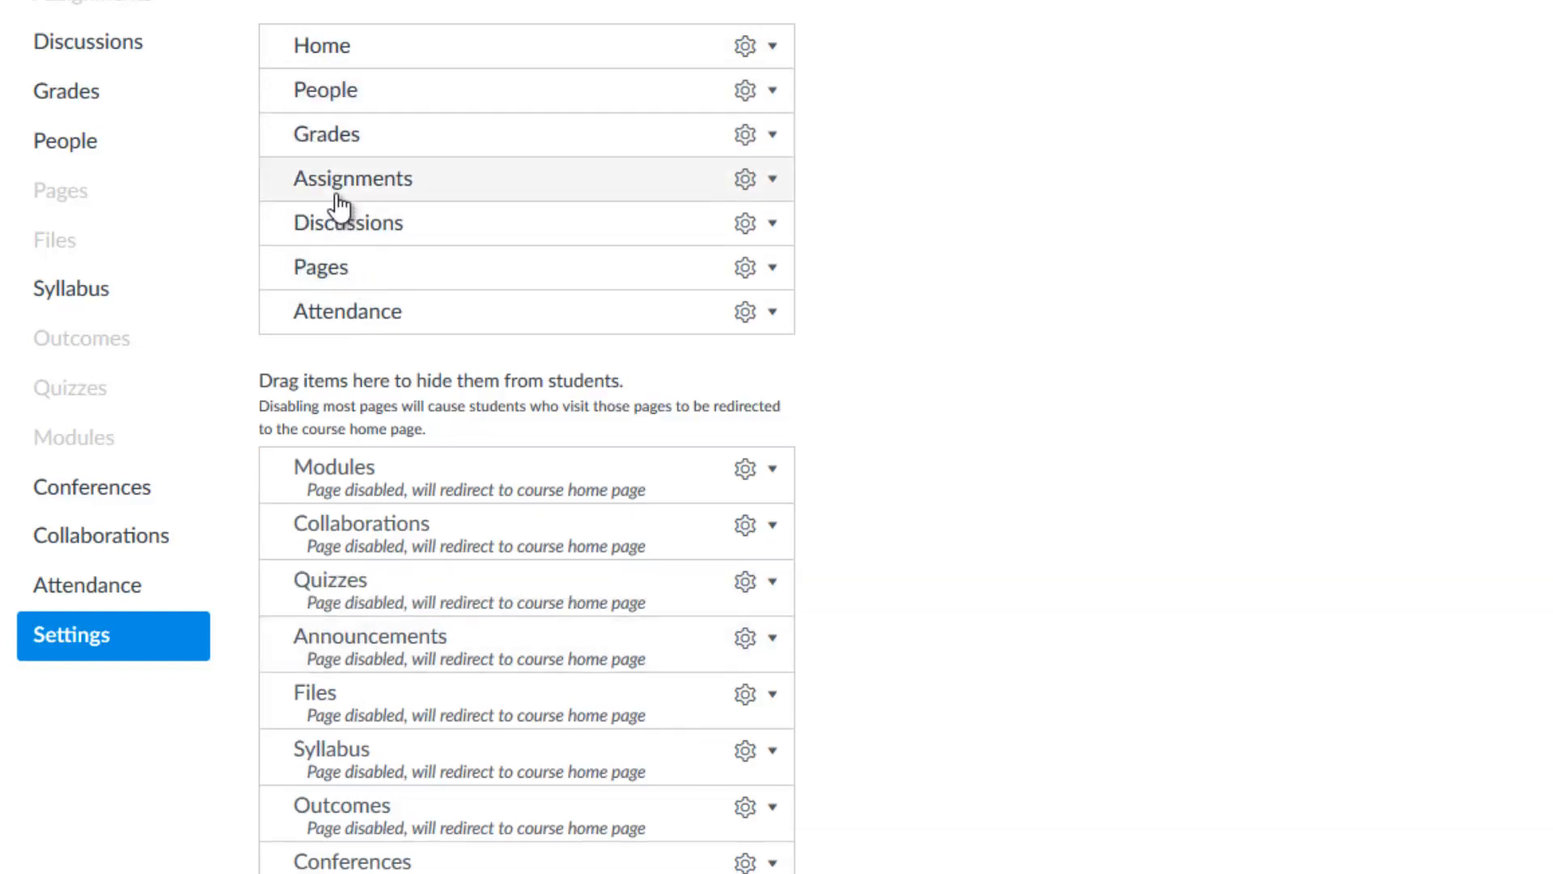
Step: Hide Assignments, Discussions, Attendance and Pages from students and save the course navigation
drag(337, 194, 375, 495)
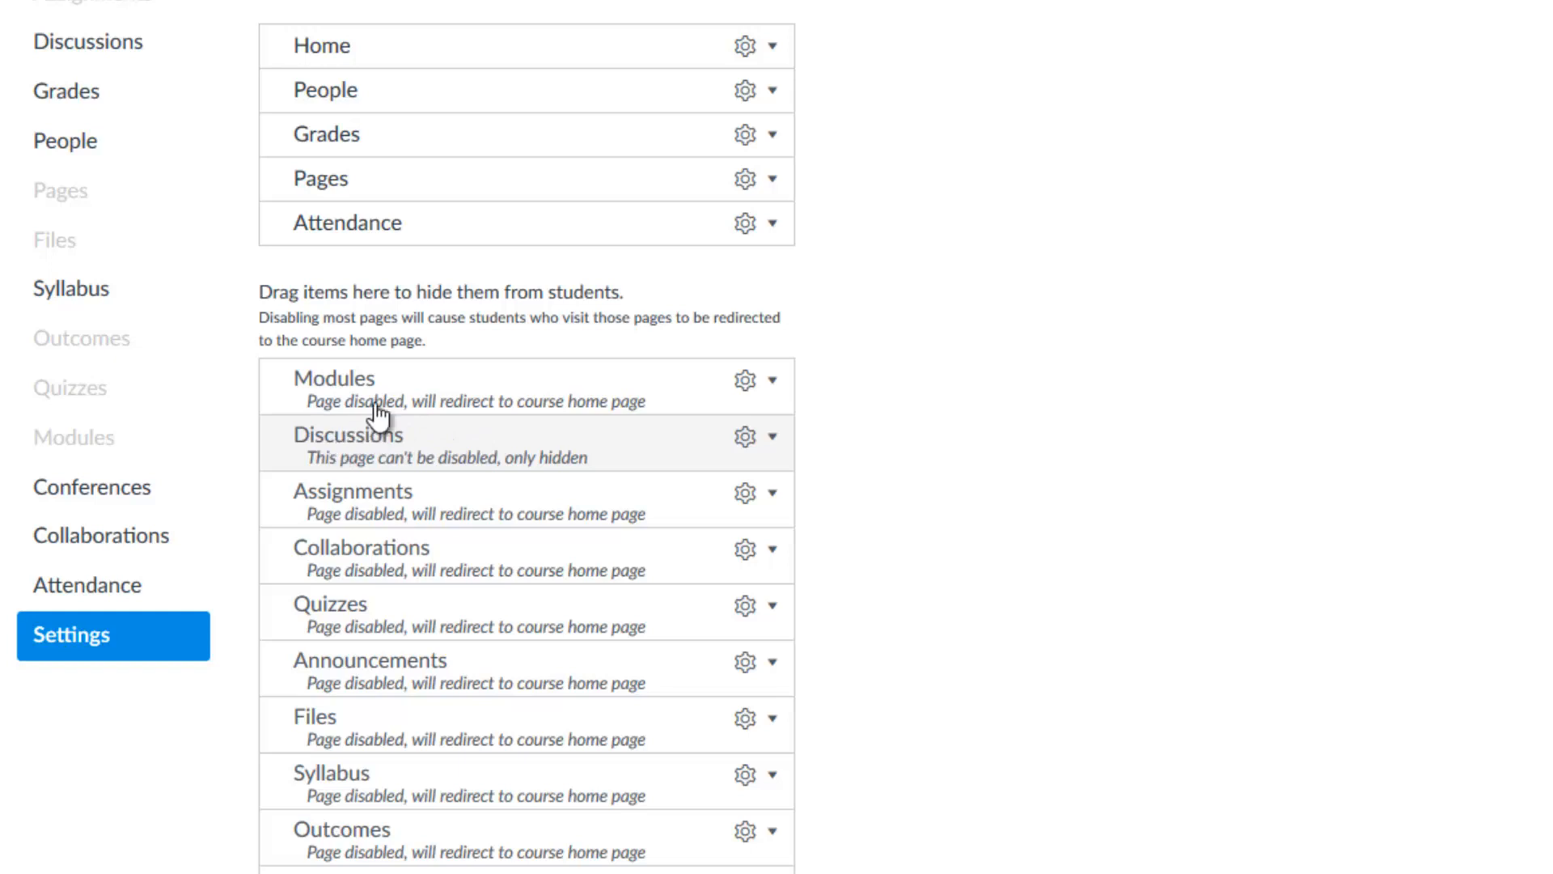
drag(361, 229, 376, 477)
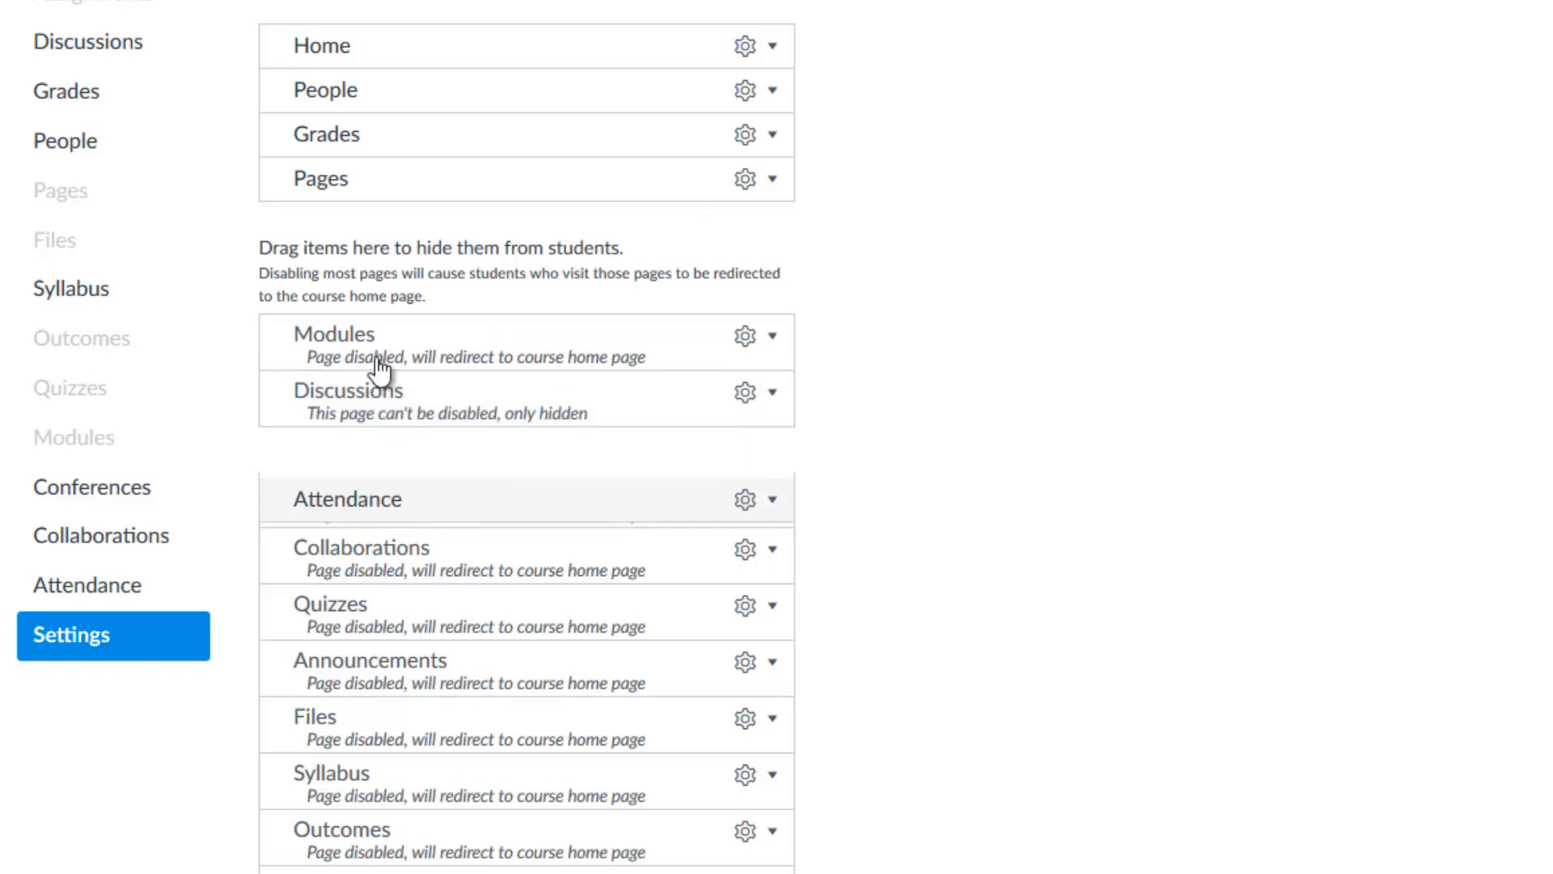
drag(344, 184, 380, 417)
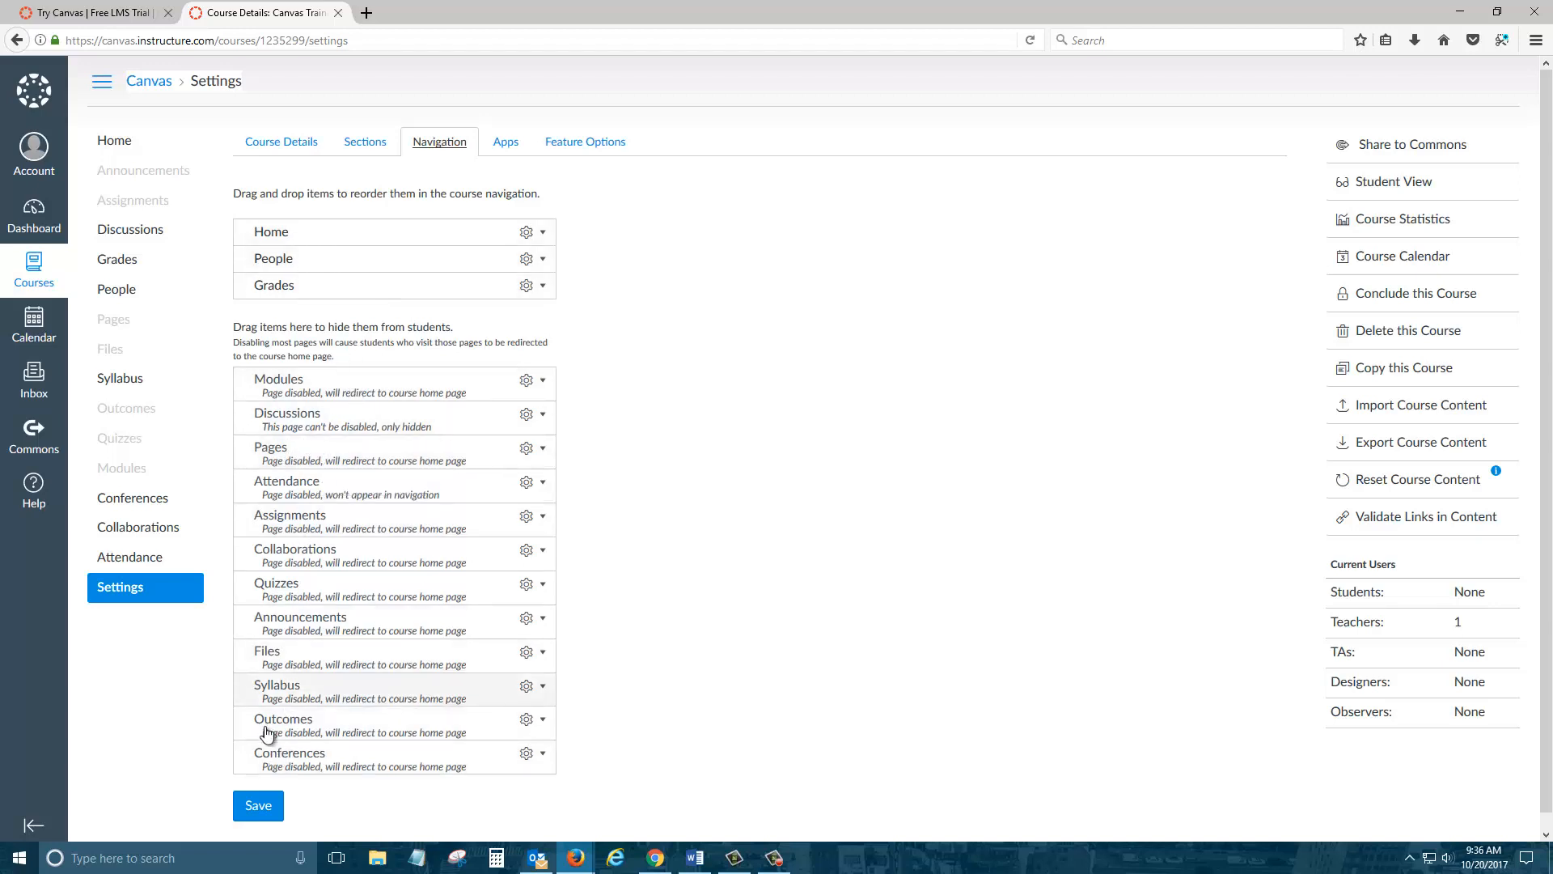
click(269, 806)
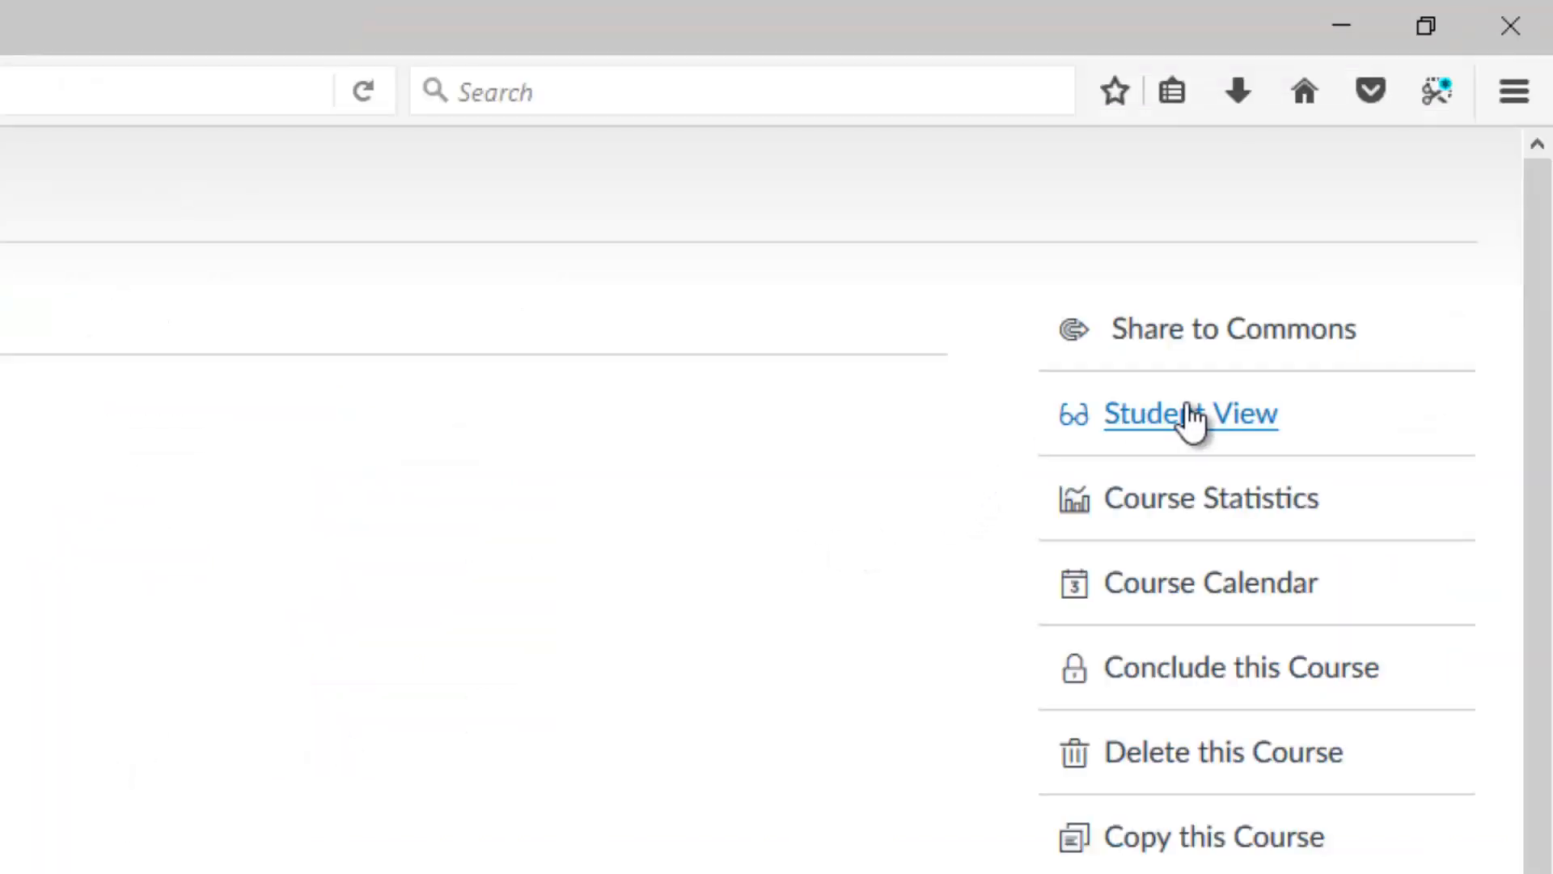
Step: Preview the course navigation and home page in Student View, and return to the teacher view
click(1191, 418)
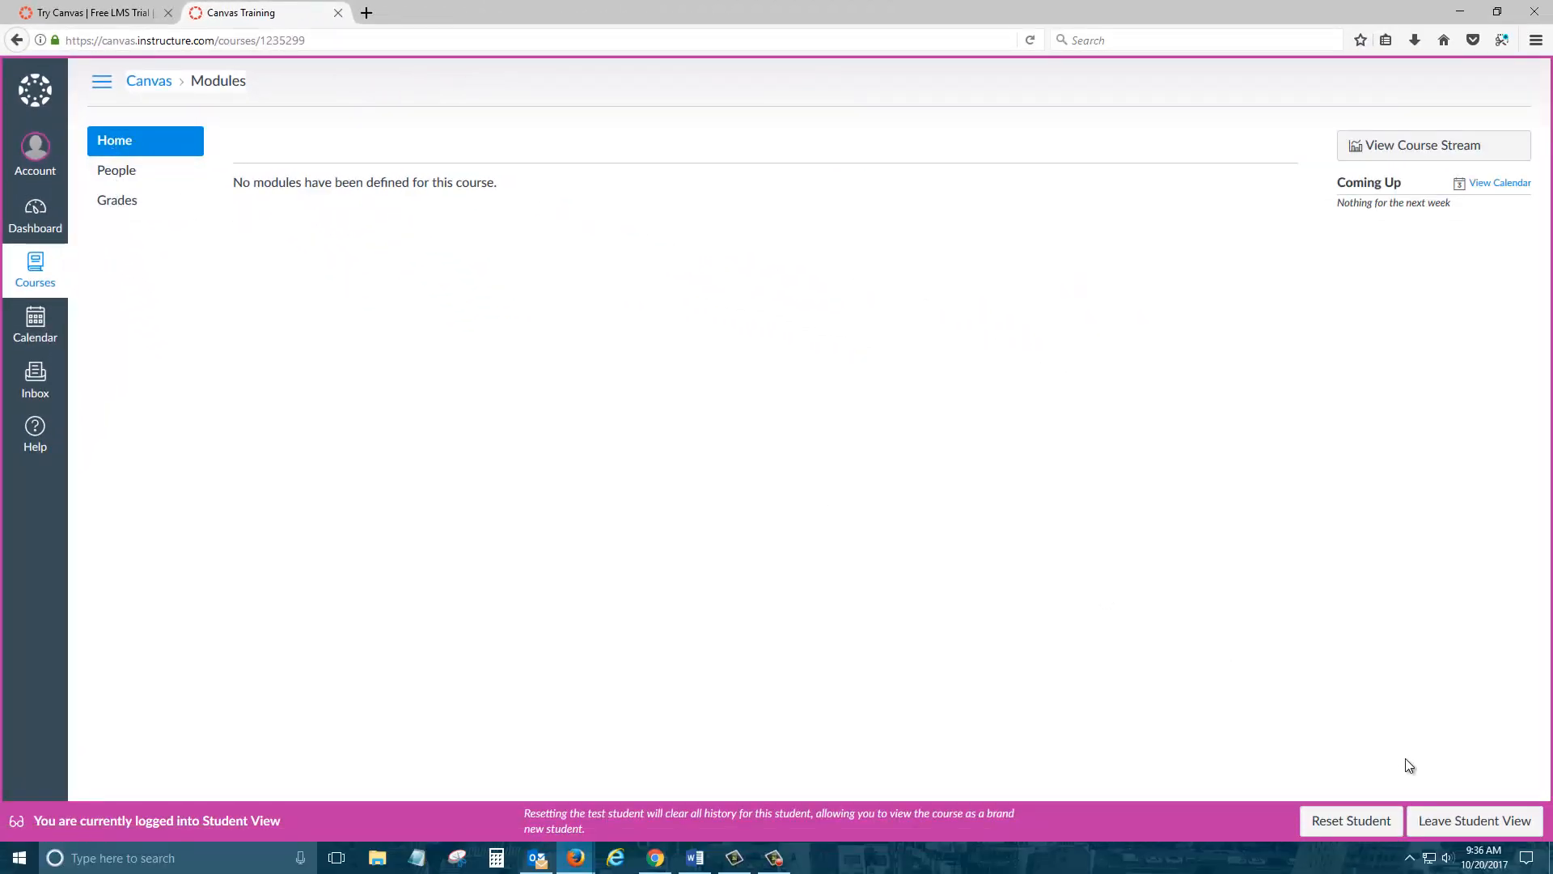
click(1474, 821)
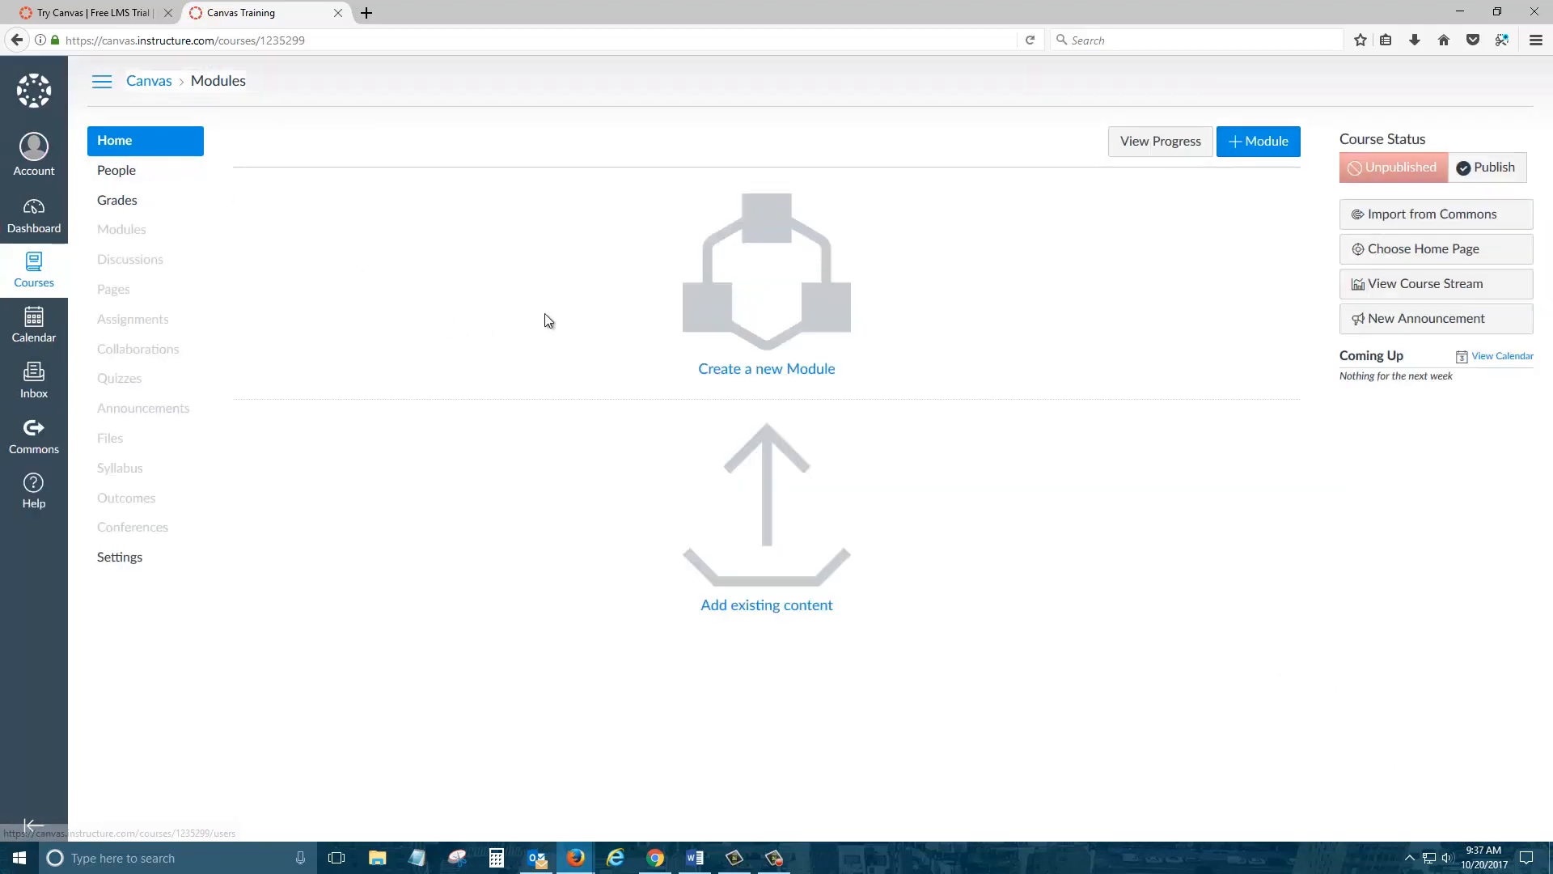
Step: Create a course module named "Week 0 - Getting Started" without a lock date
click(718, 267)
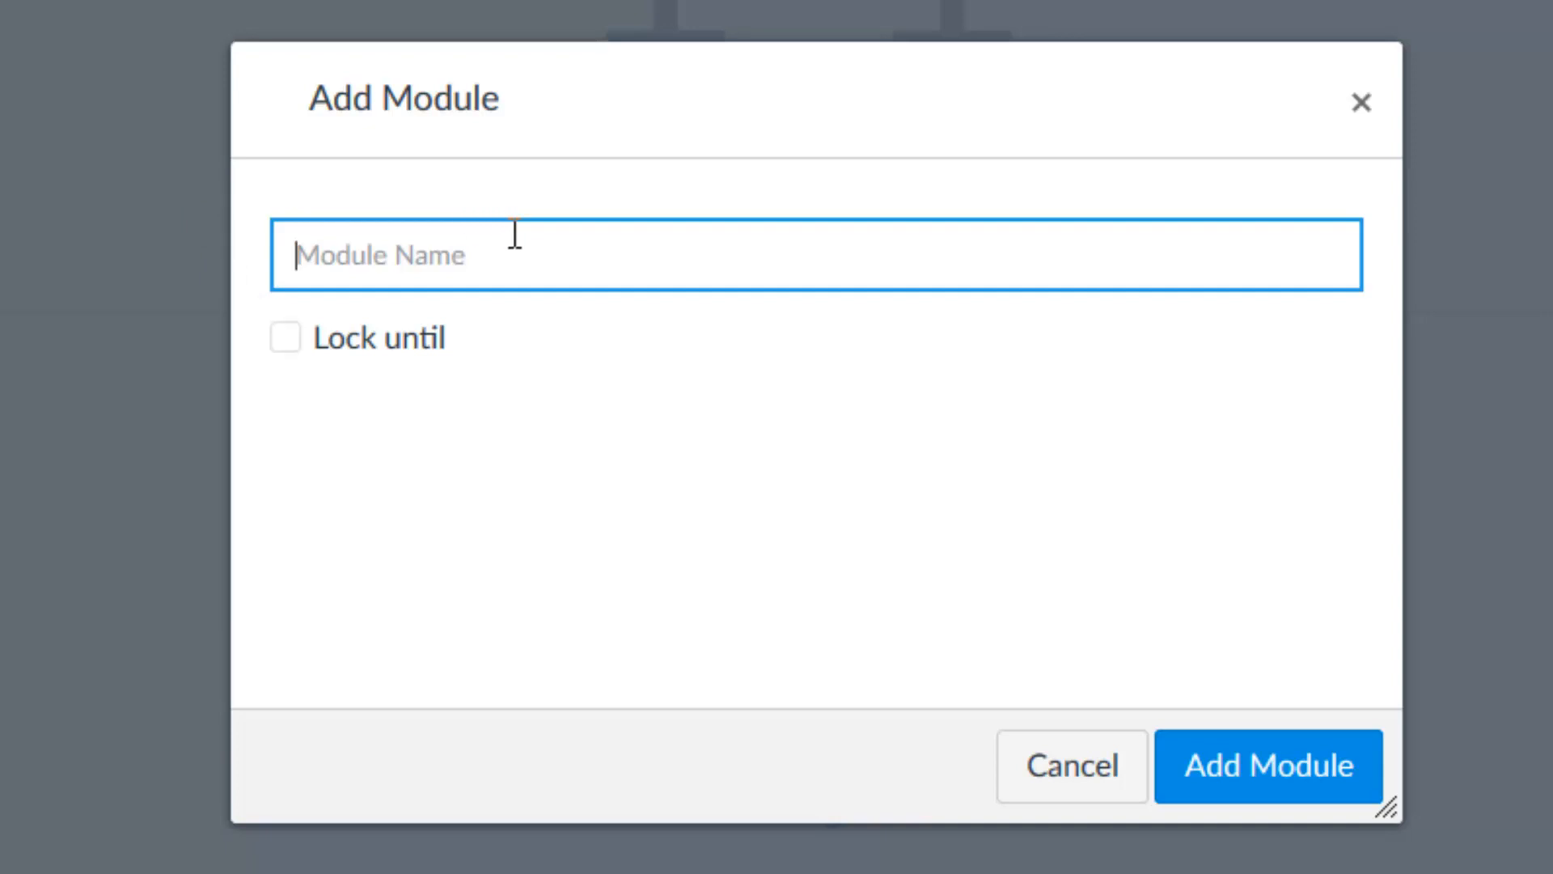
click(525, 259)
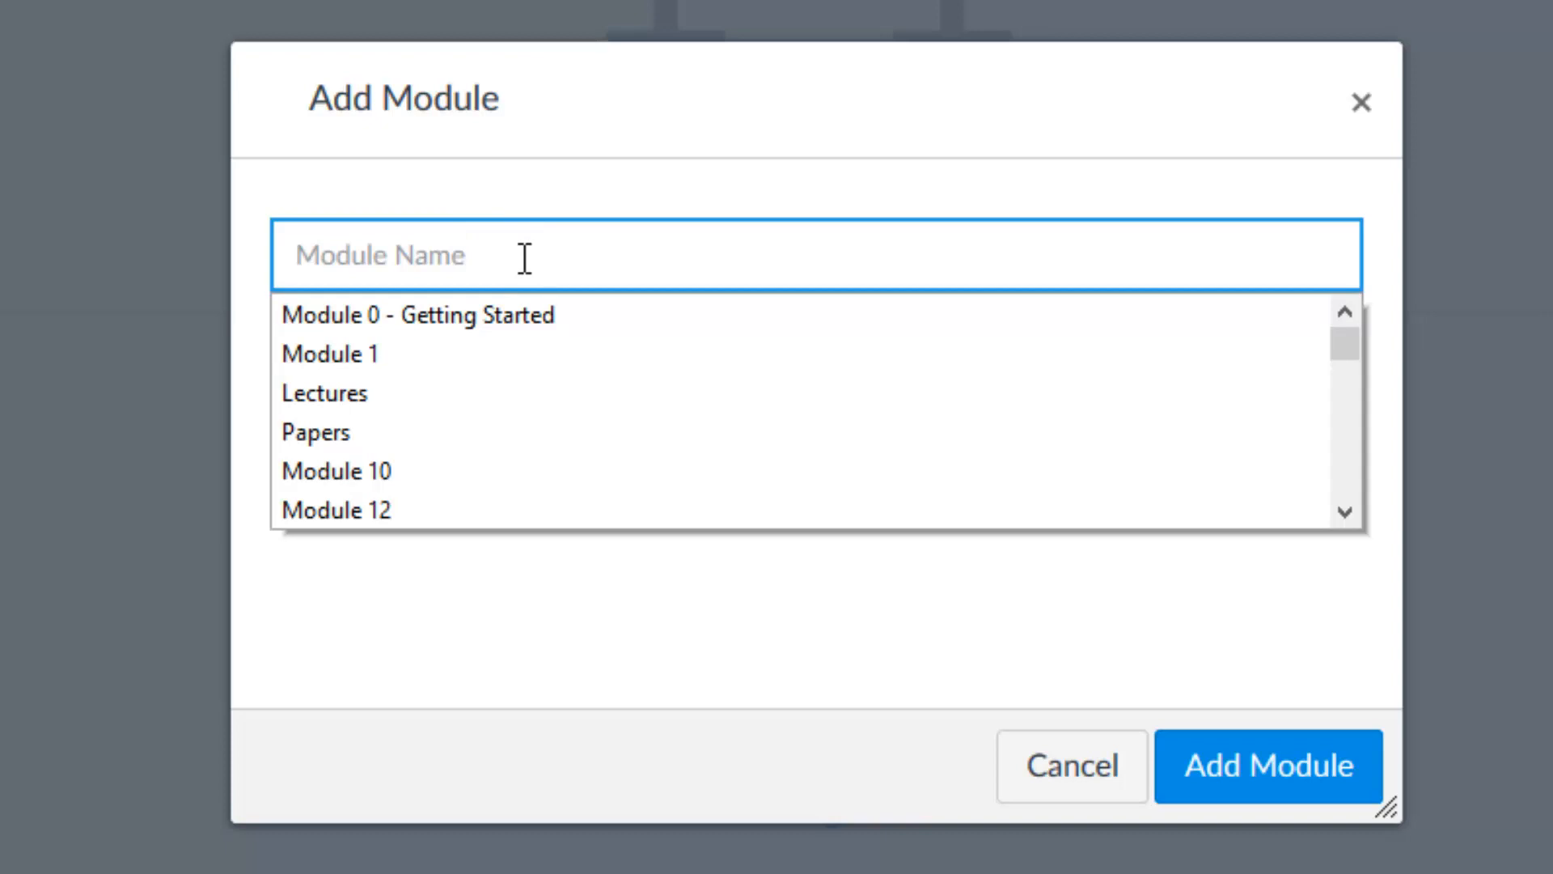
text(Week -)
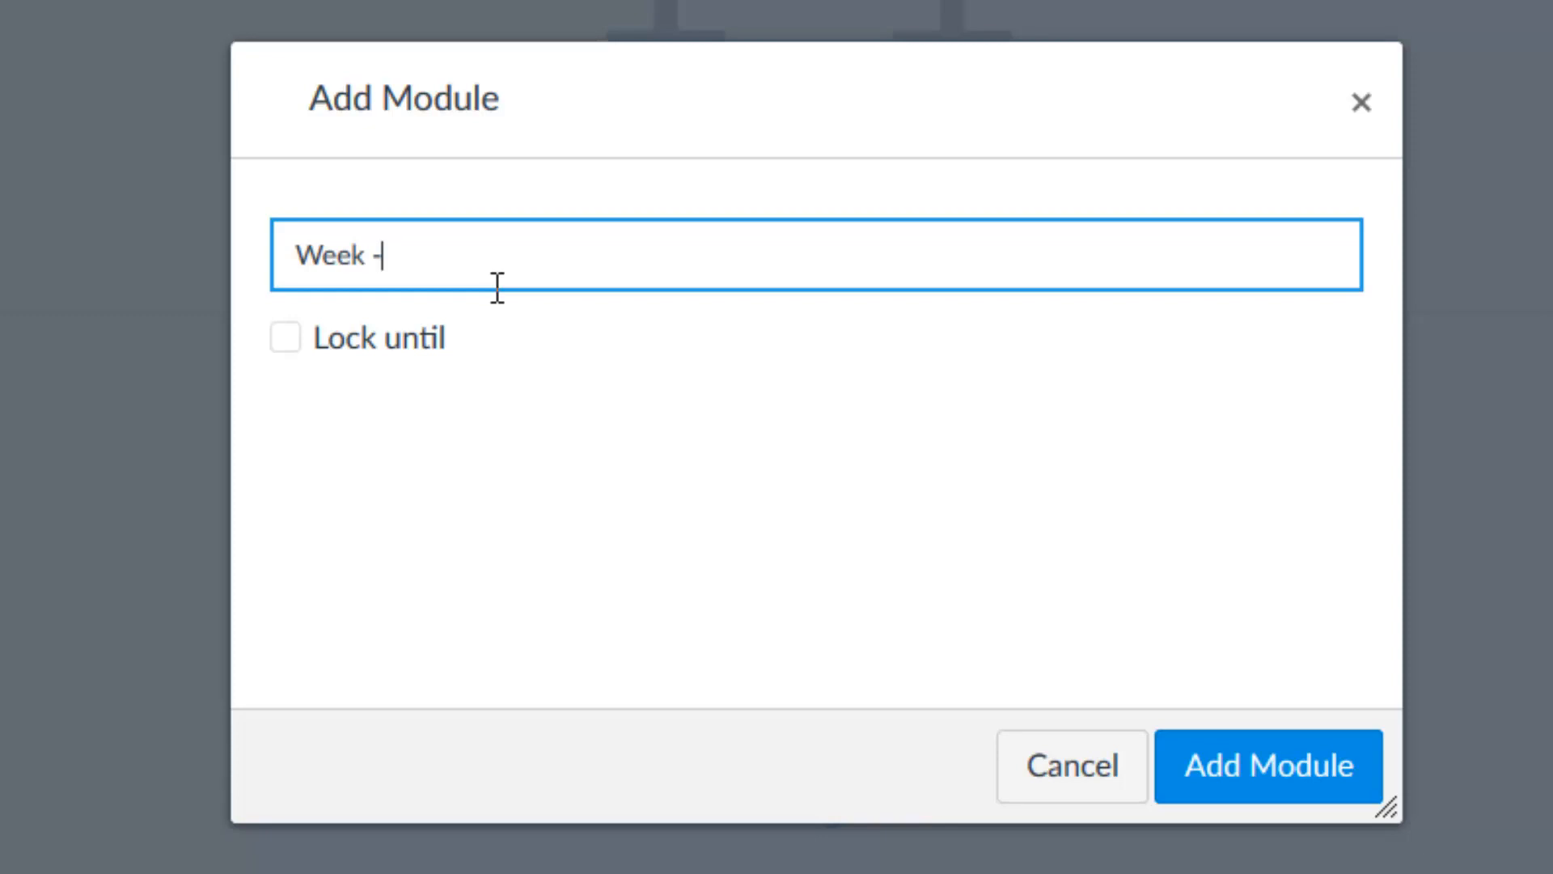
key(BackSpace)
key(BackSpace)
text(0  - Gett)
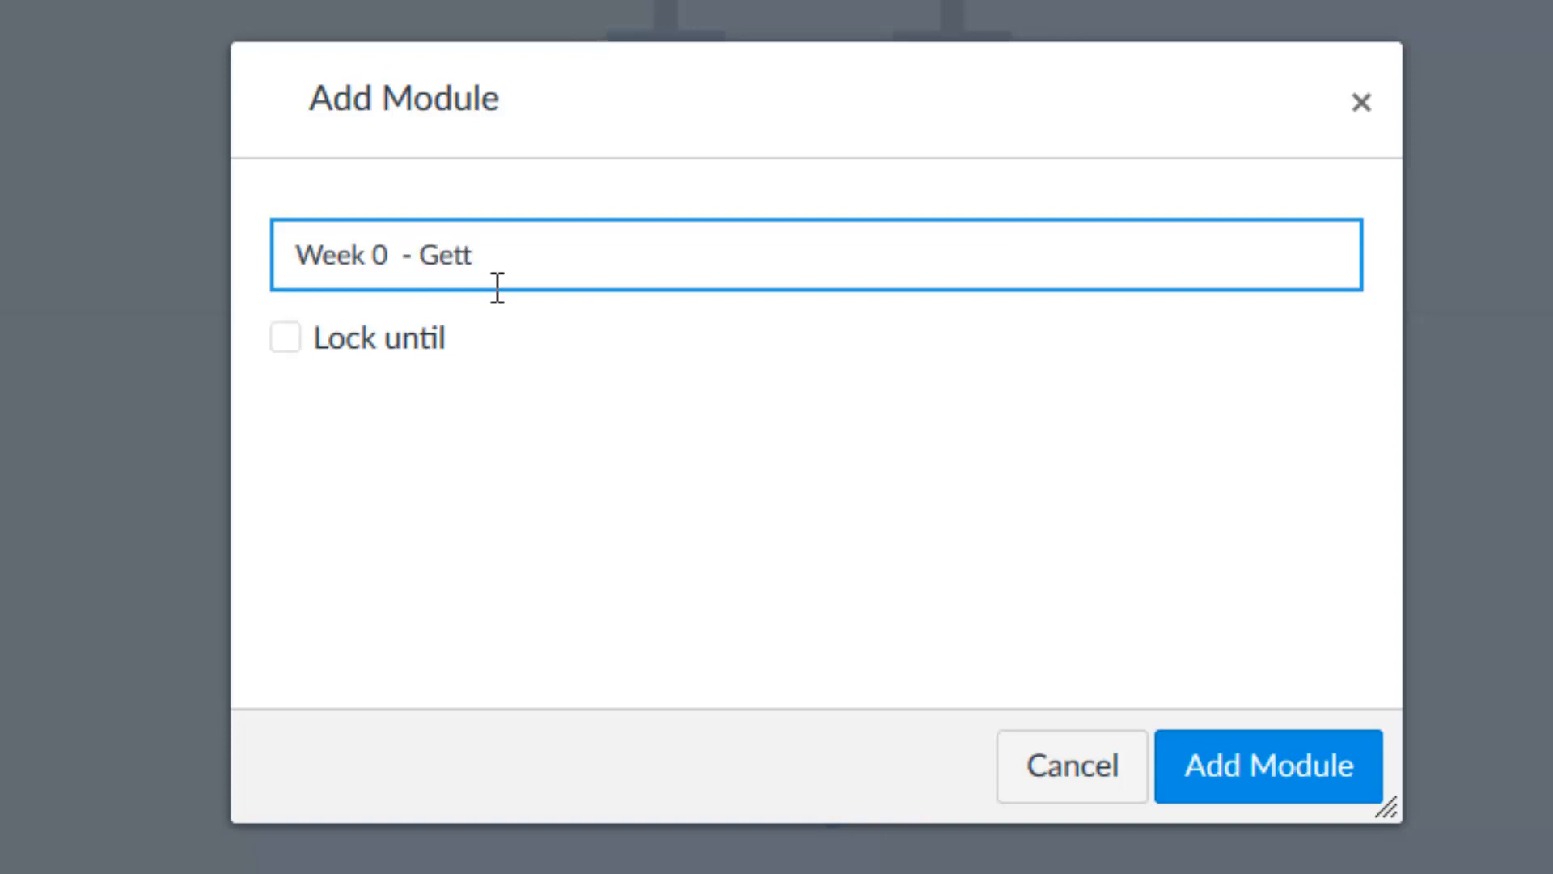
text(ing Start)
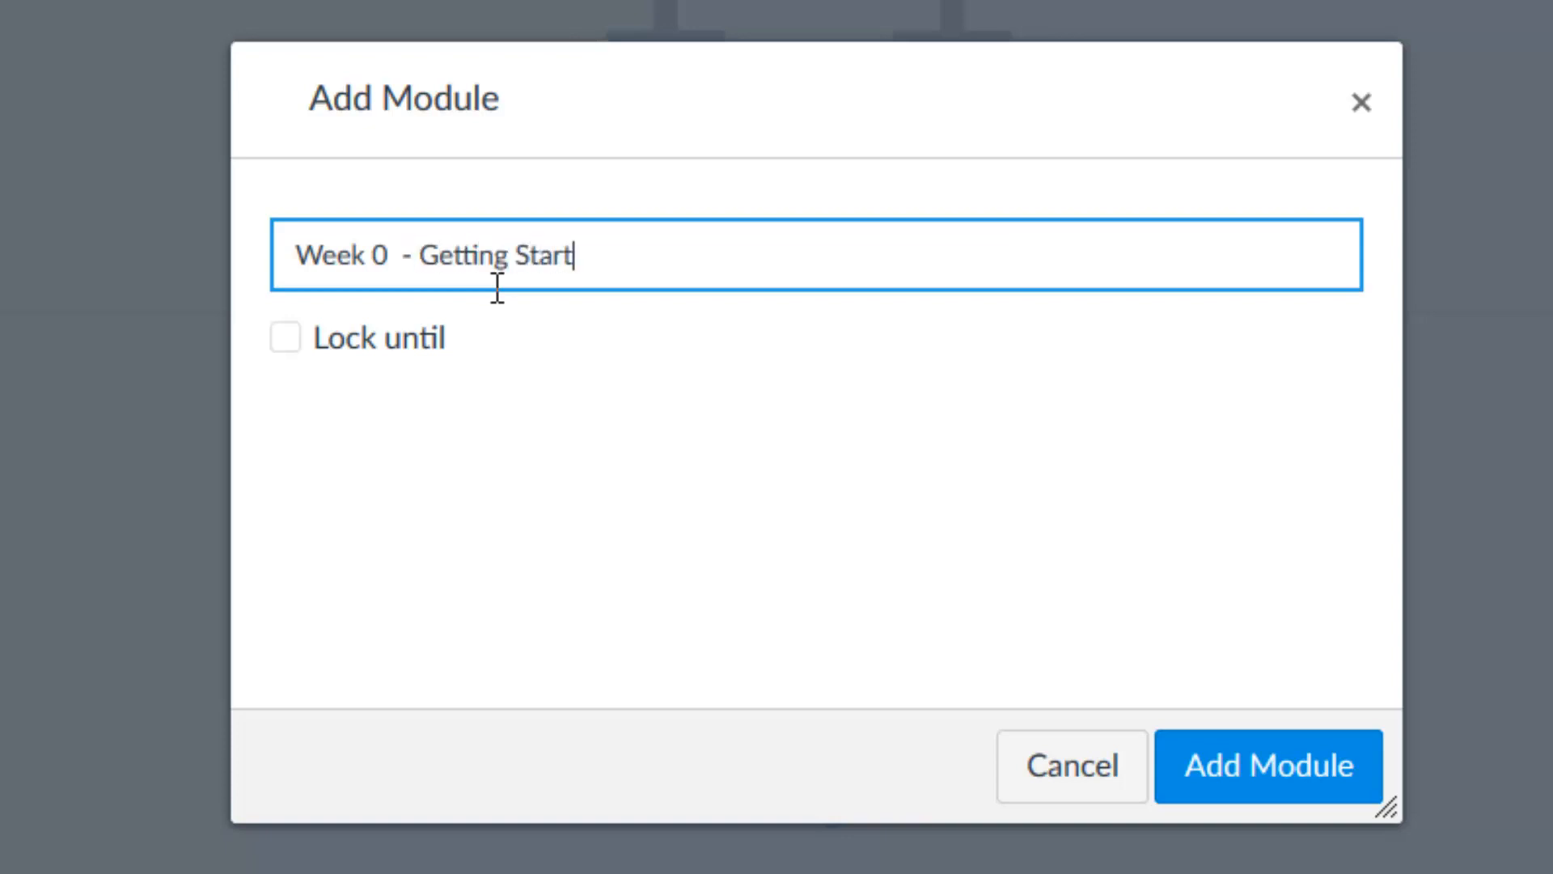
text(ed)
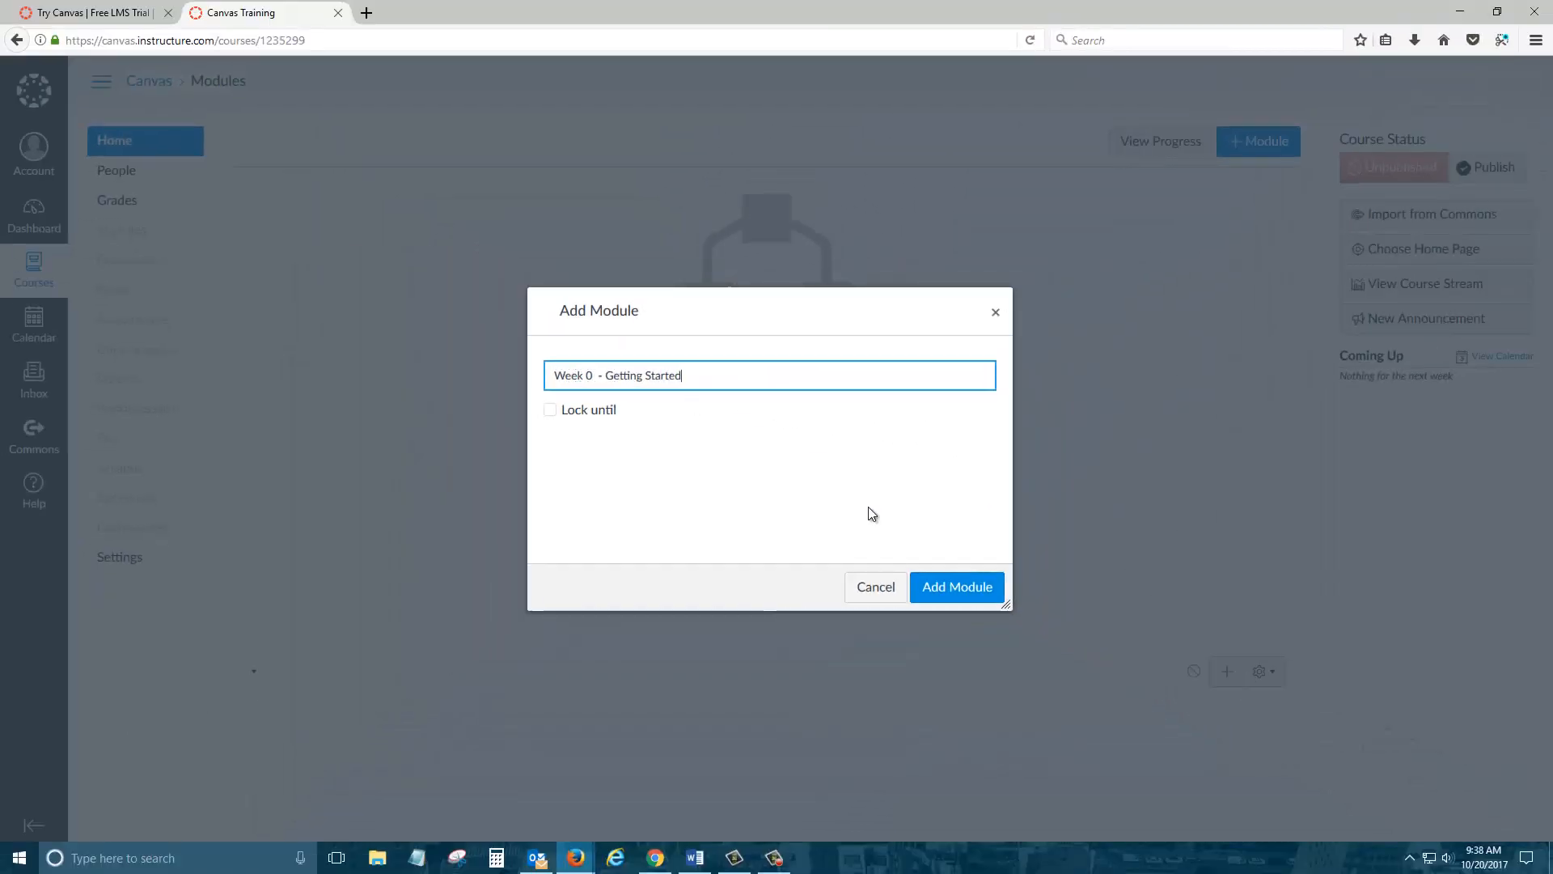
click(953, 589)
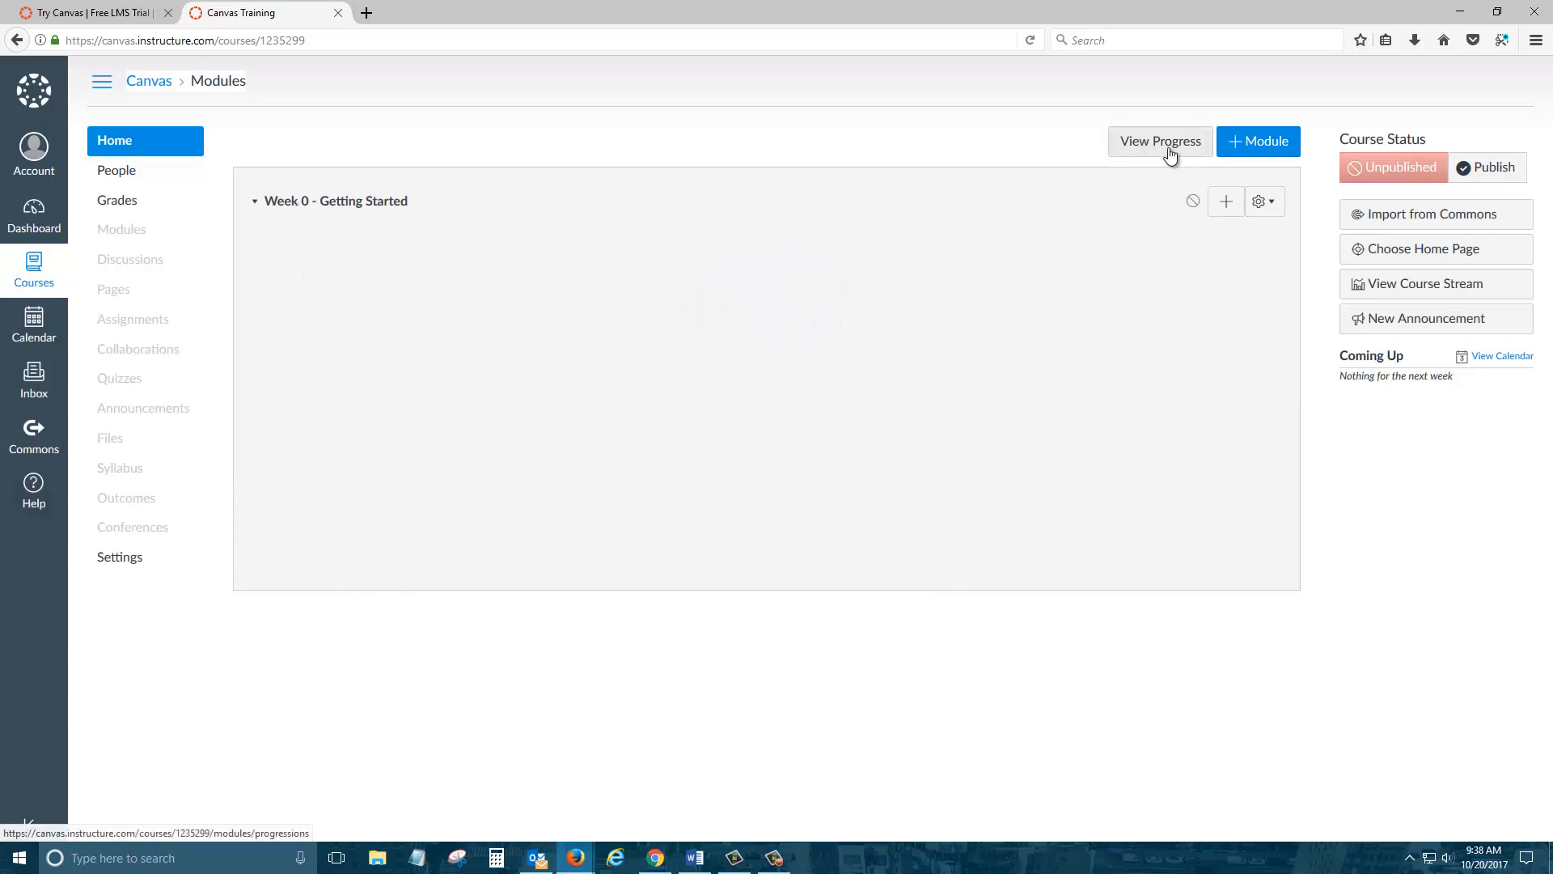
Step: Create a course module named "Week 1" without a lock date or prerequisites
click(1239, 146)
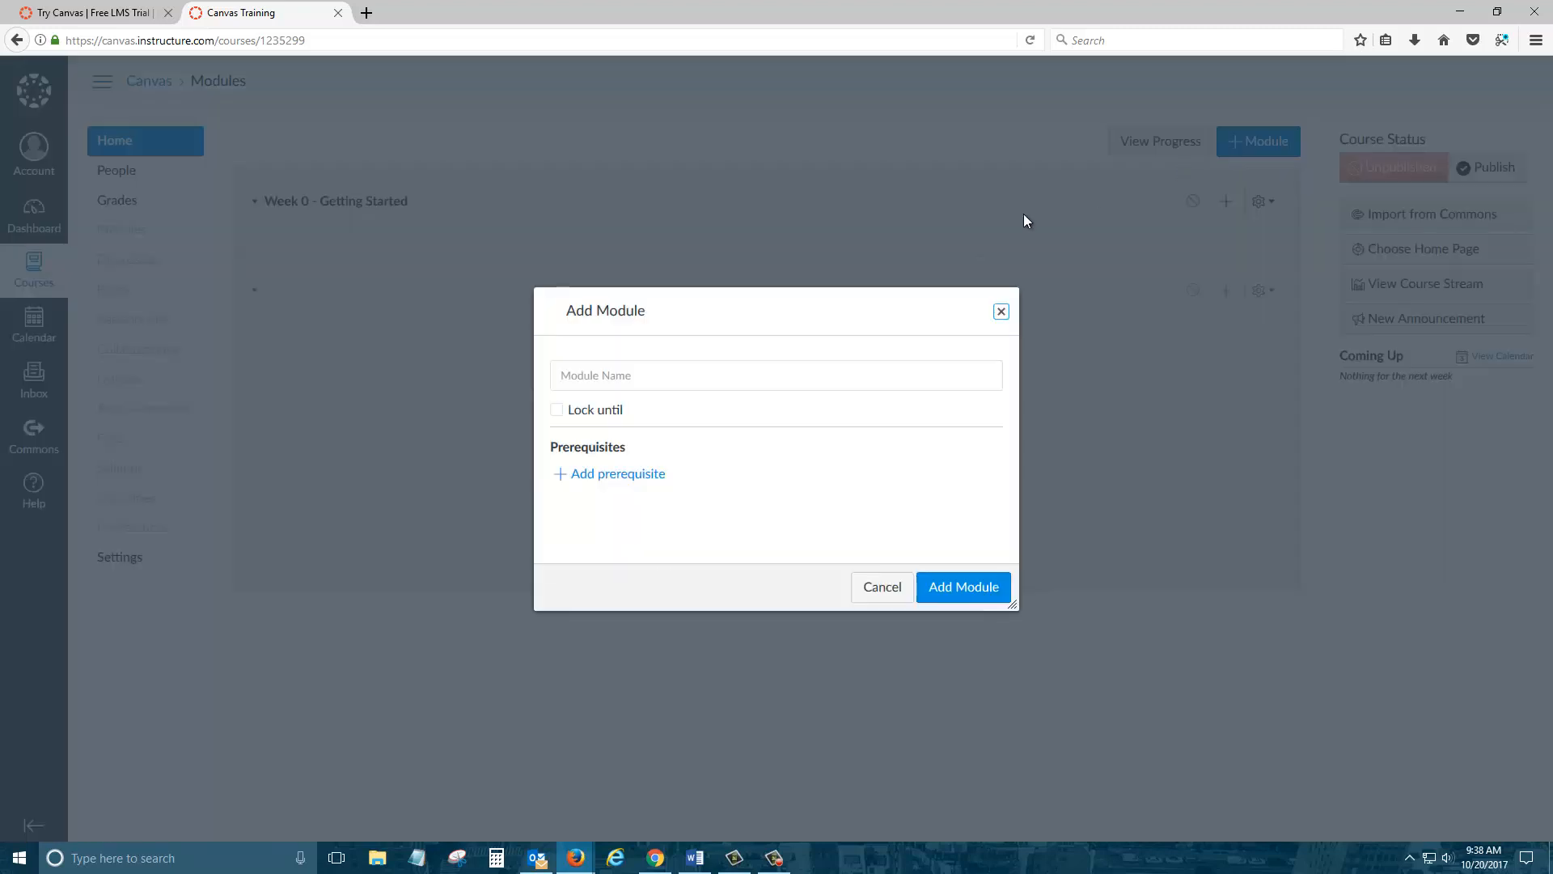
click(719, 376)
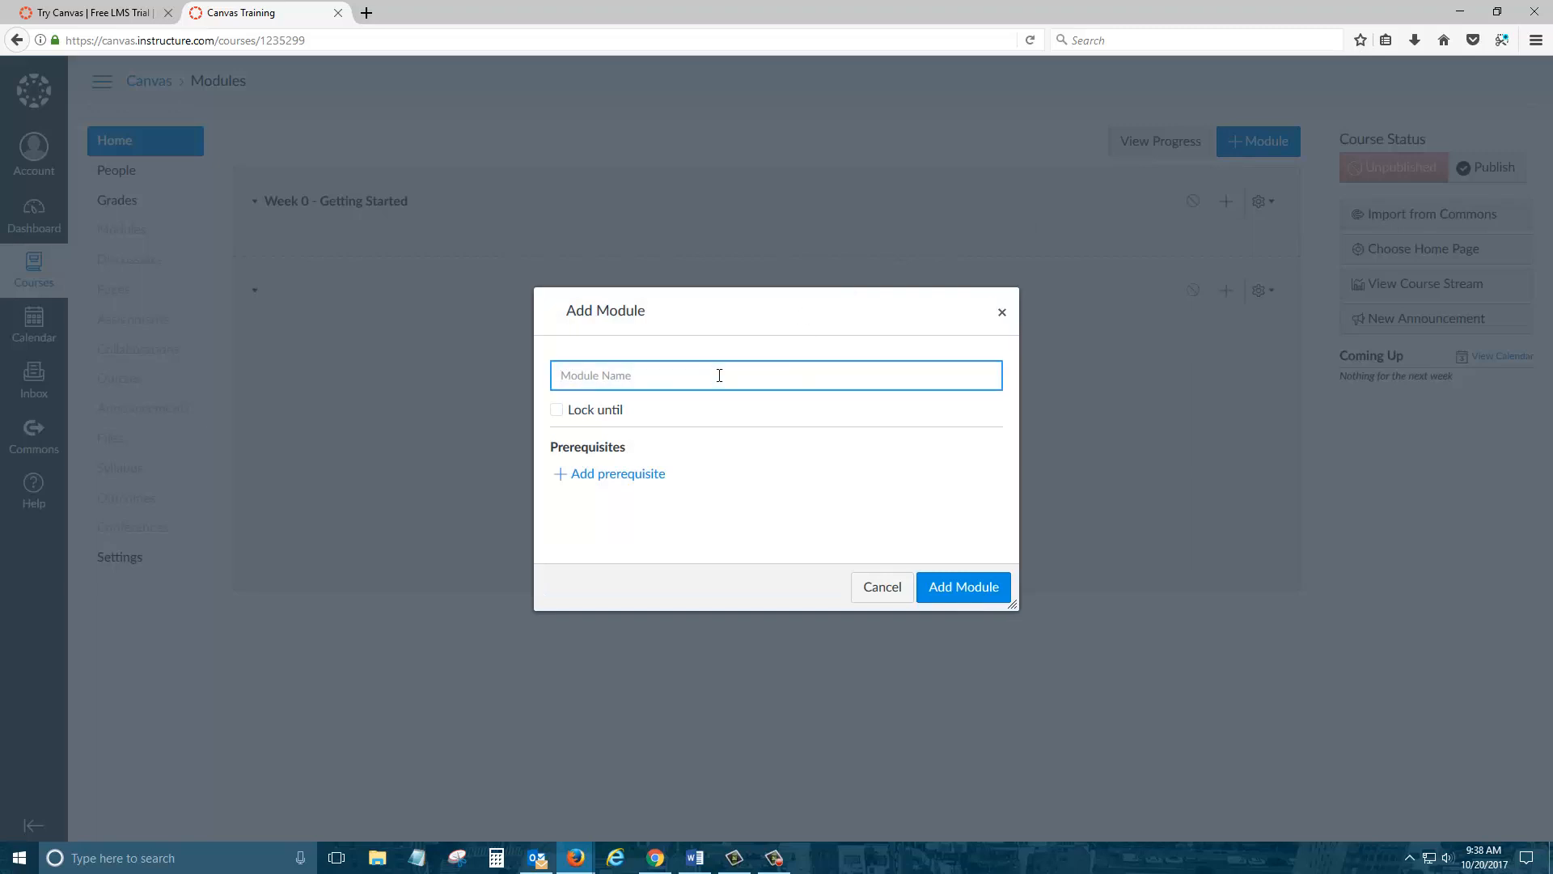
text(Week 1)
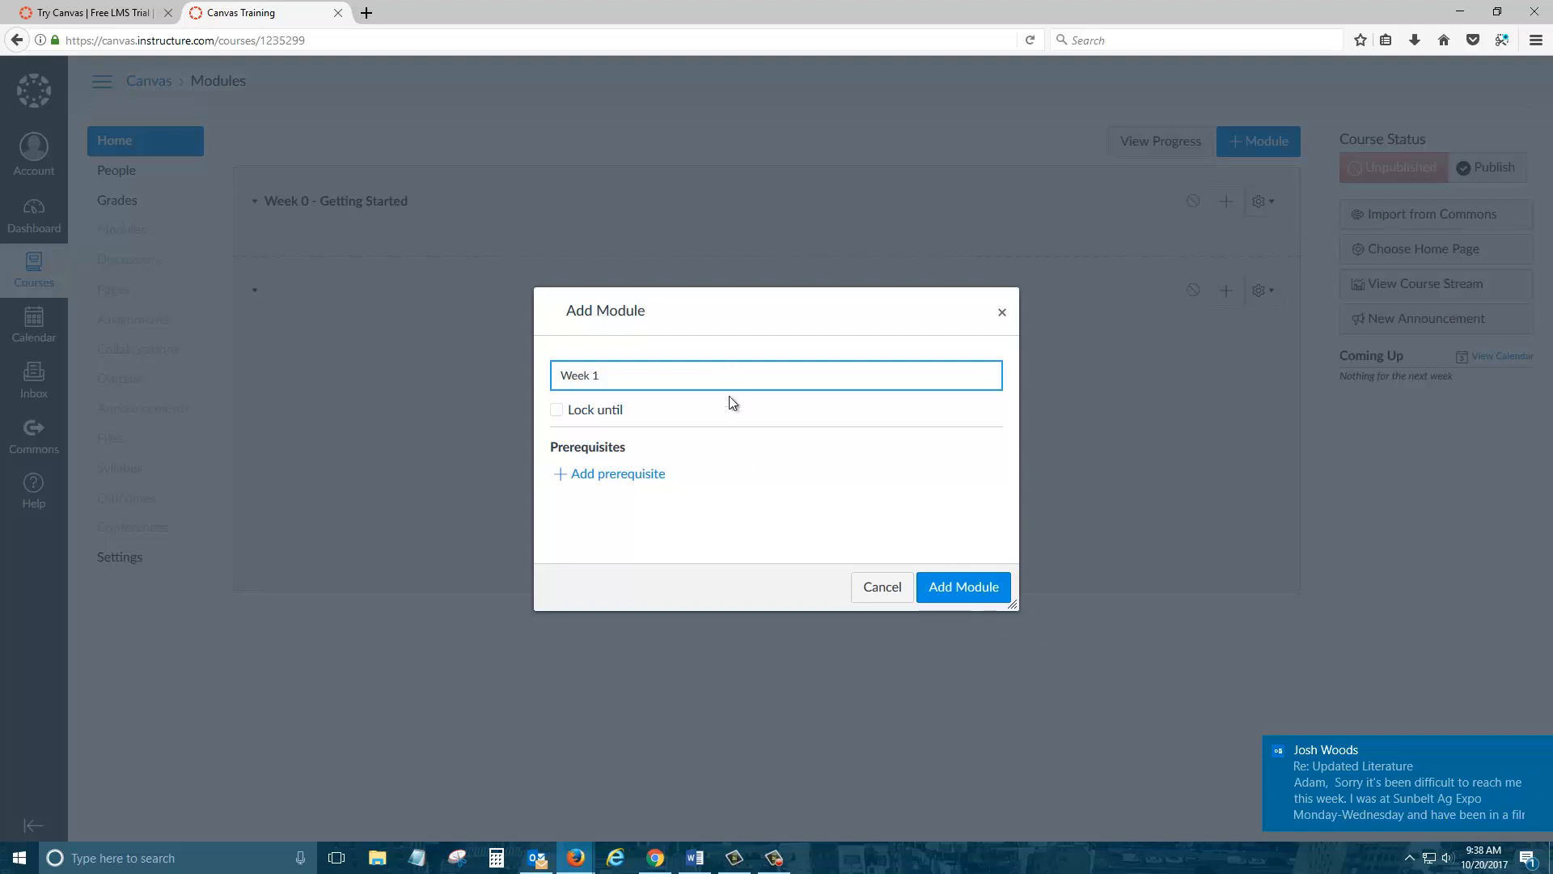
click(983, 587)
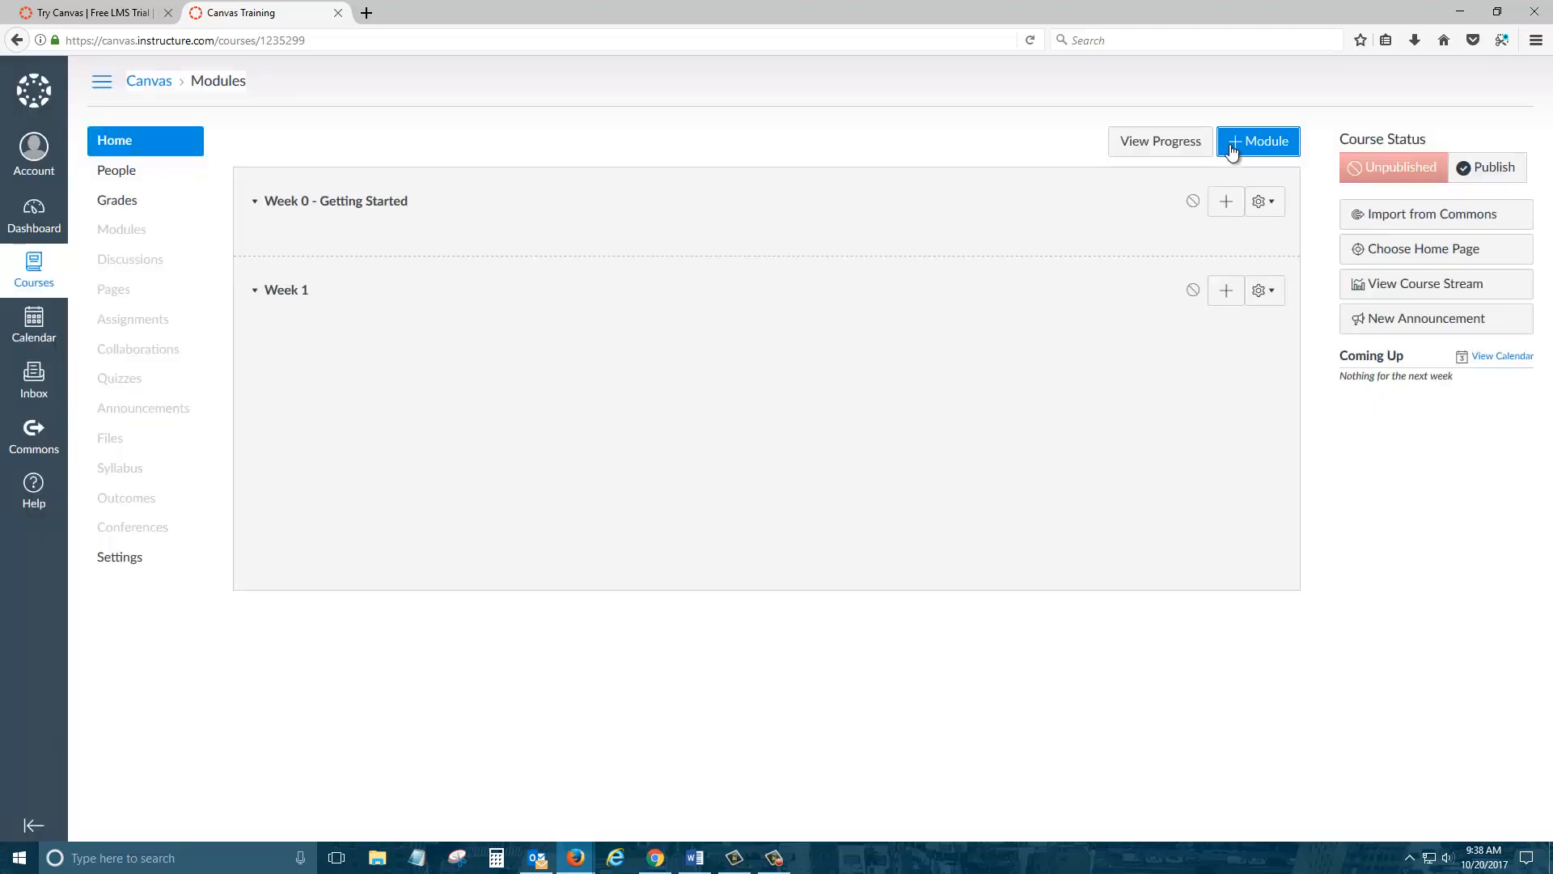
Step: Create a course module named "Week 2" without a lock date or prerequisites
click(1232, 145)
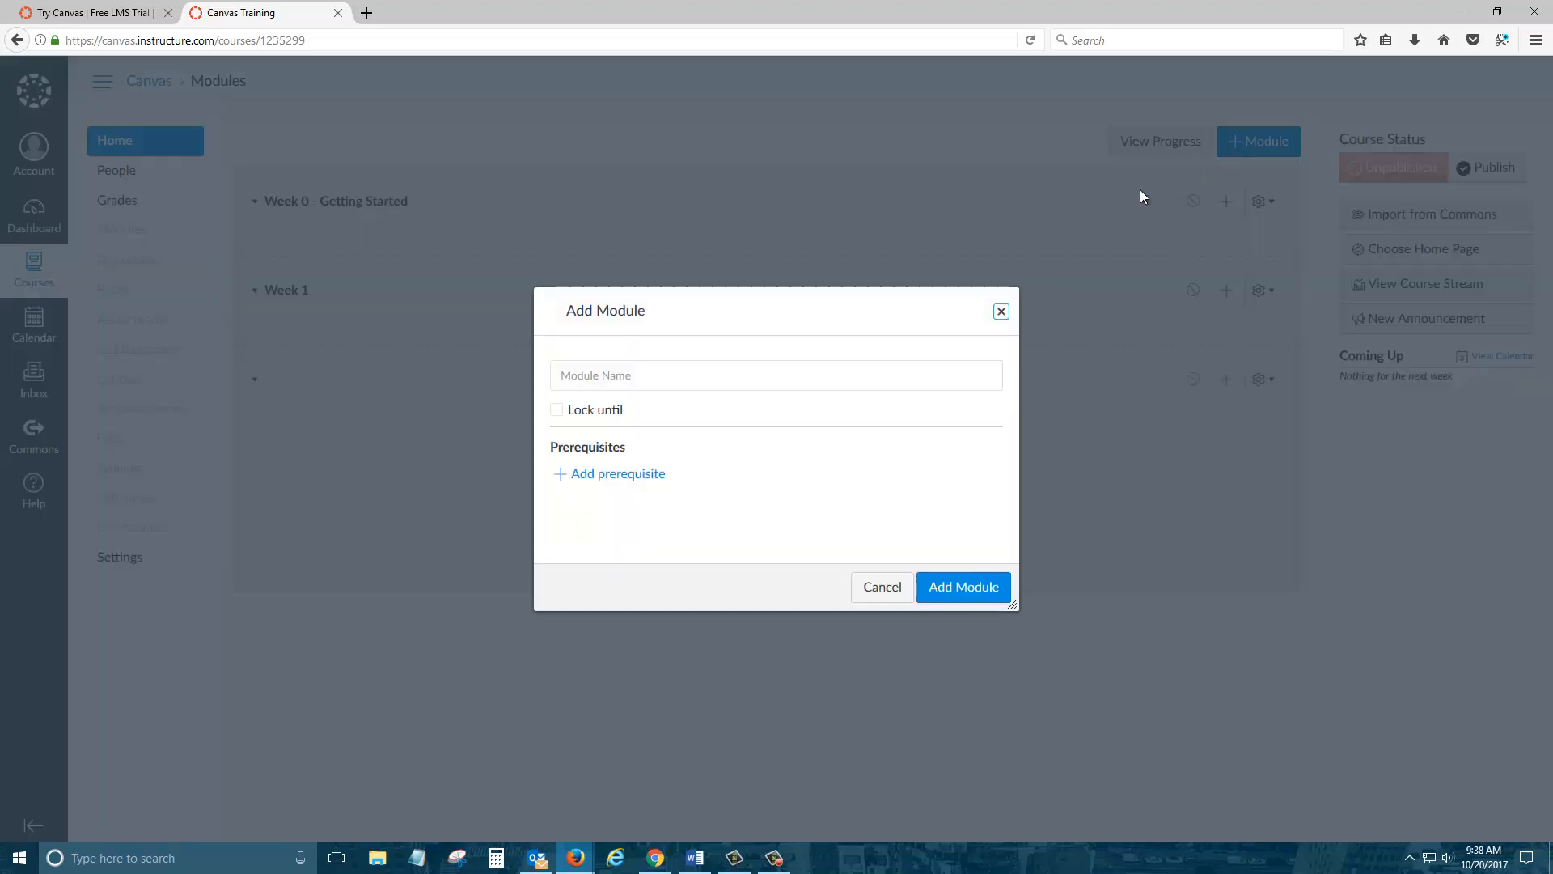
click(866, 387)
text(Week 2)
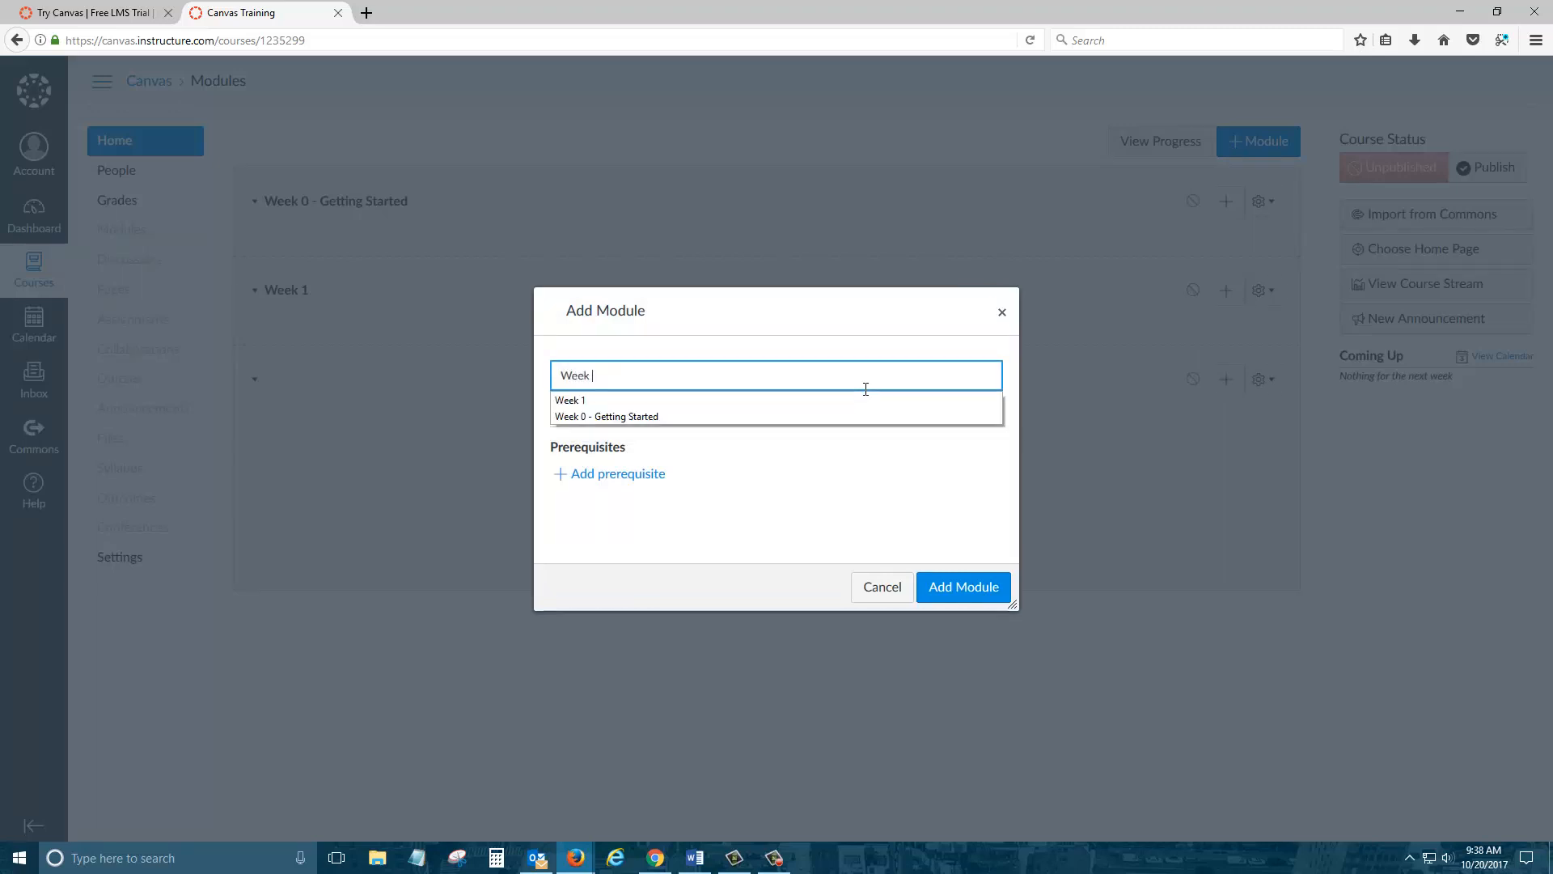
click(987, 585)
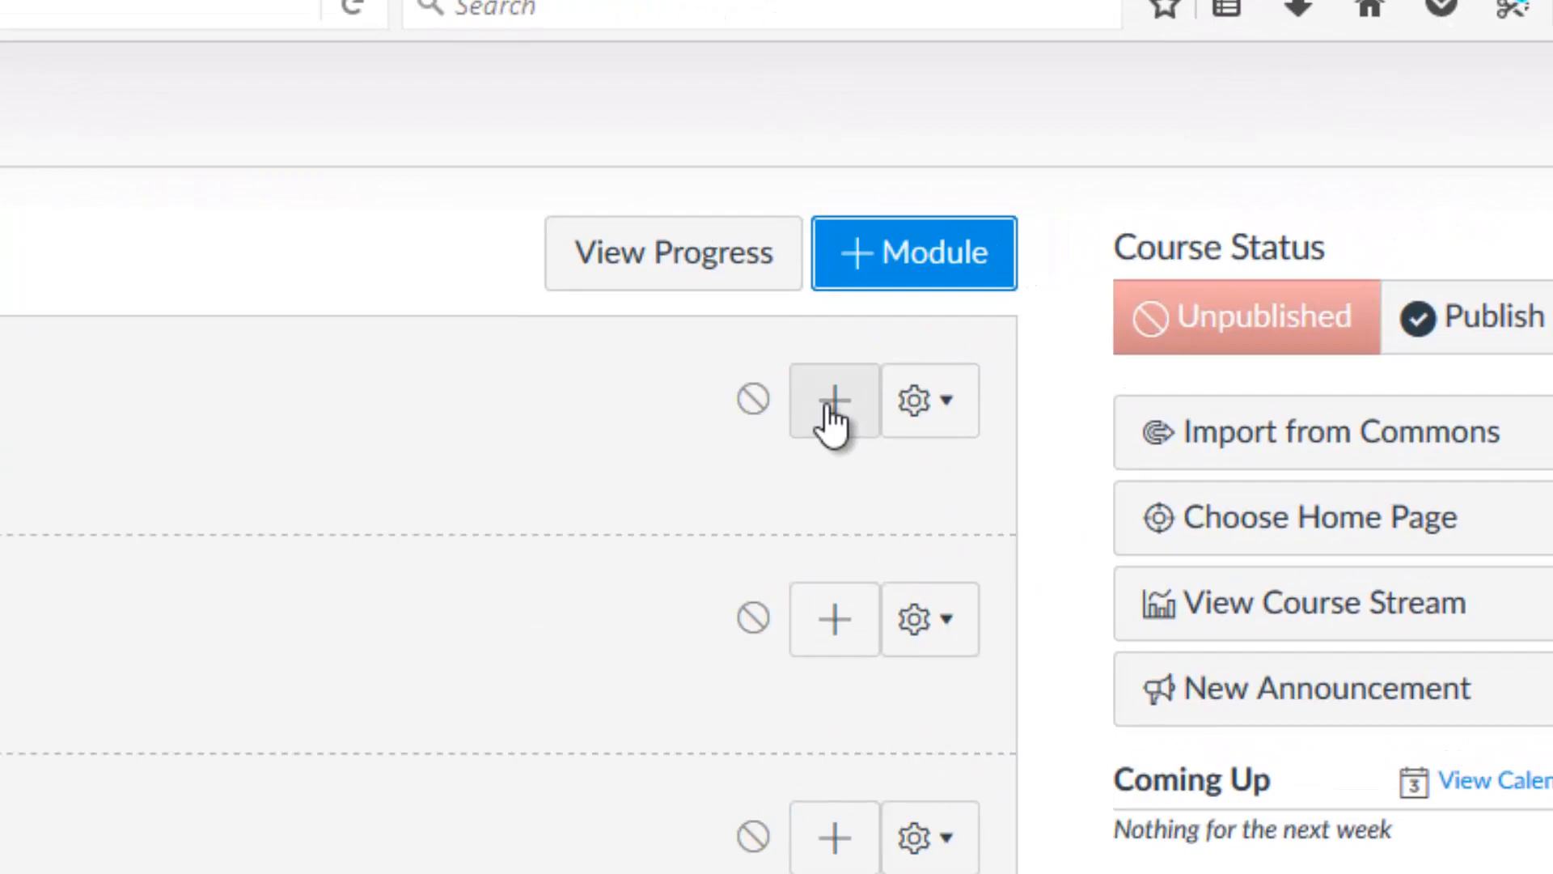
Step: Add a new content page named "Syllabus" to the Week 0 - Getting Started module
click(831, 408)
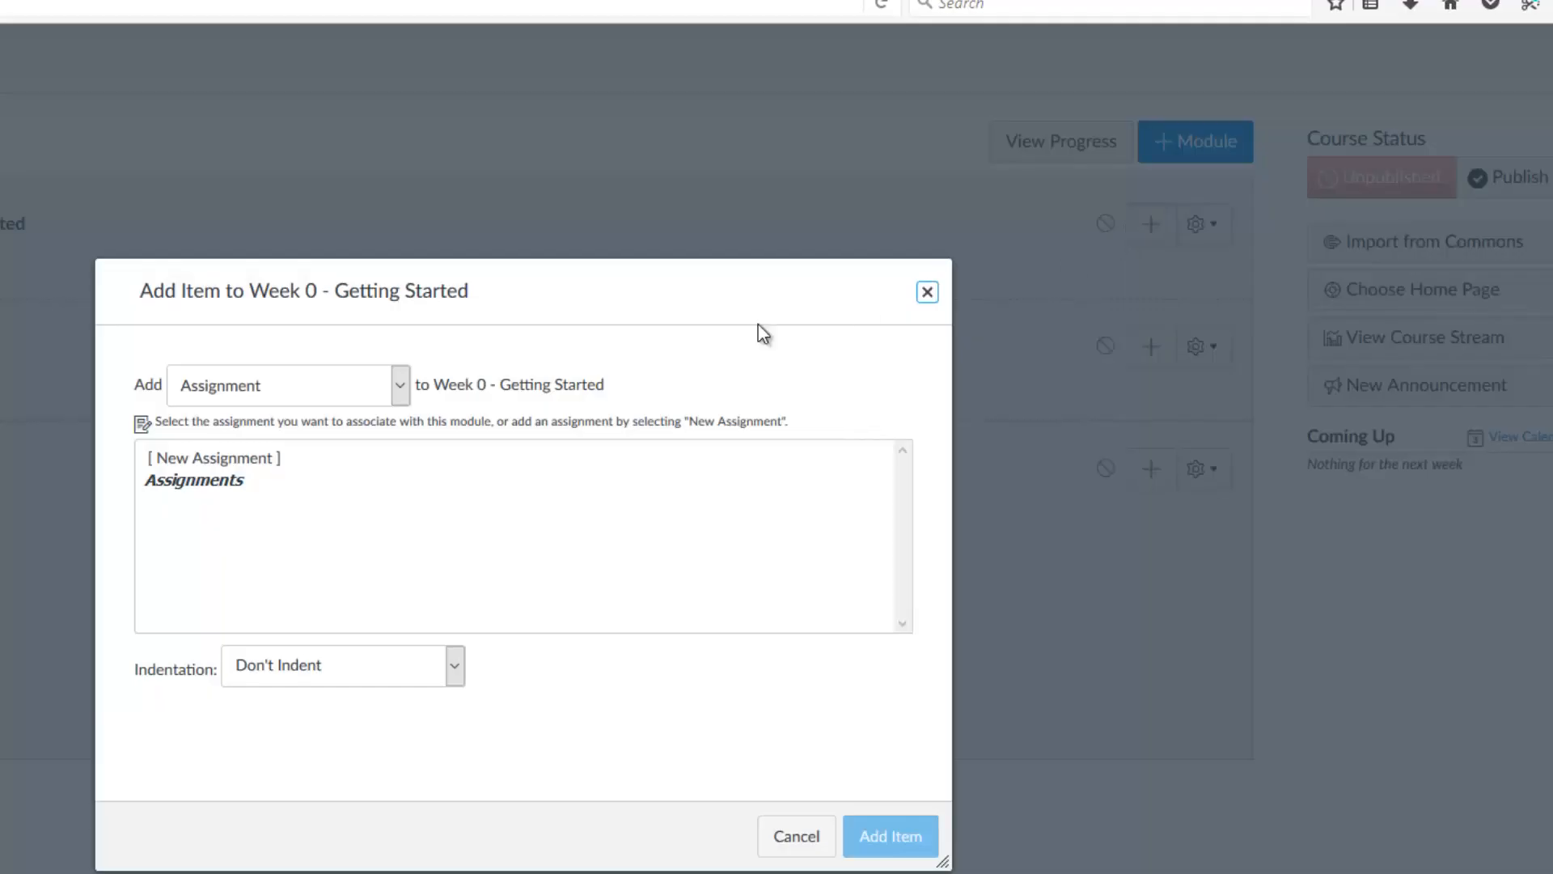
click(391, 395)
click(249, 498)
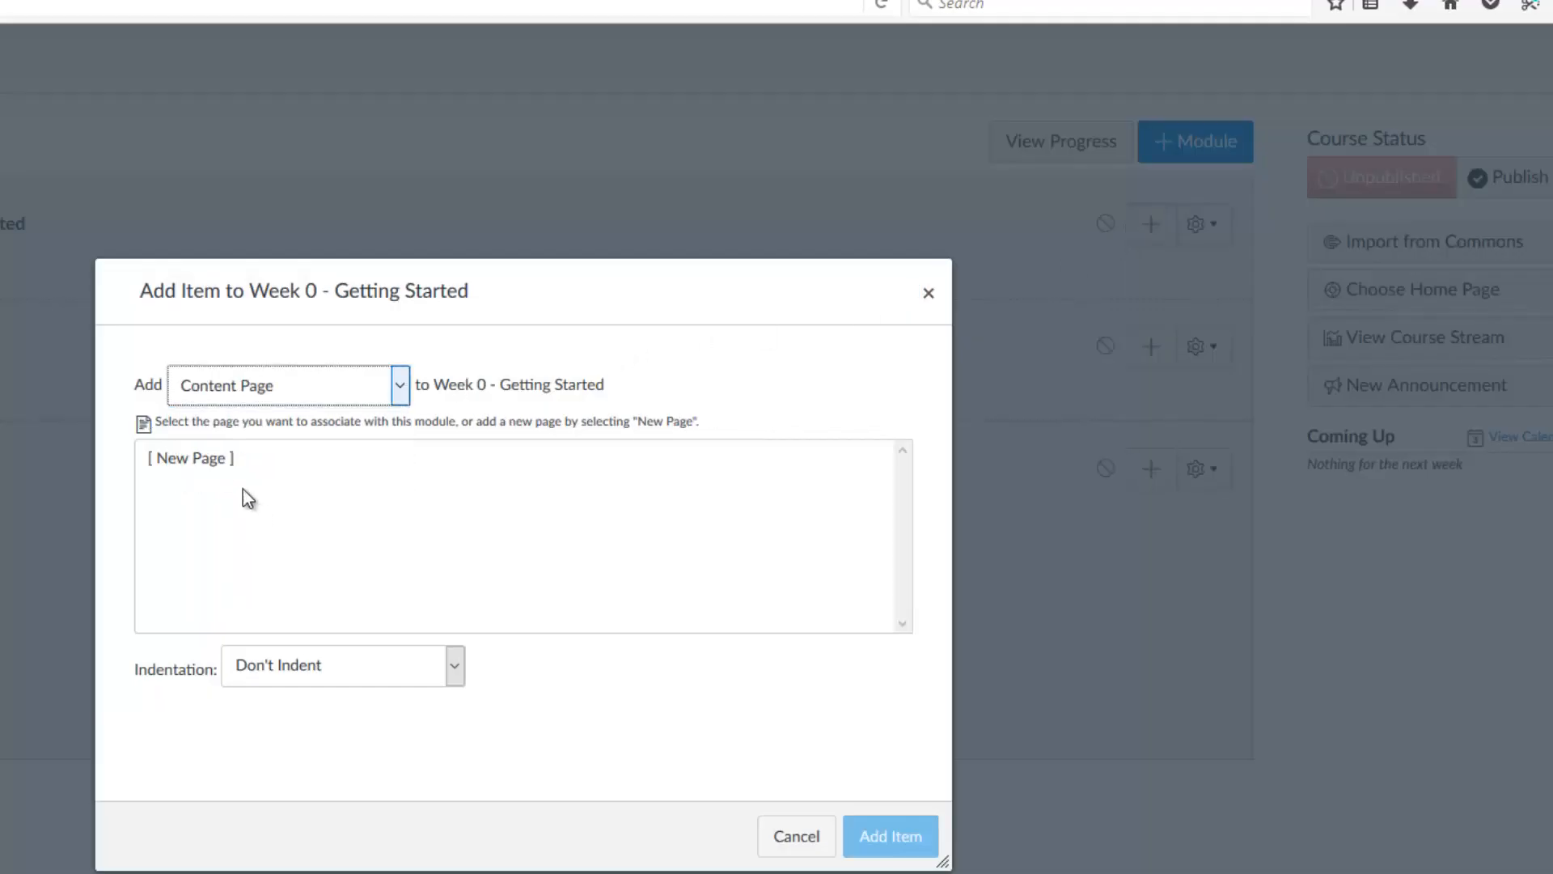
click(201, 461)
click(259, 662)
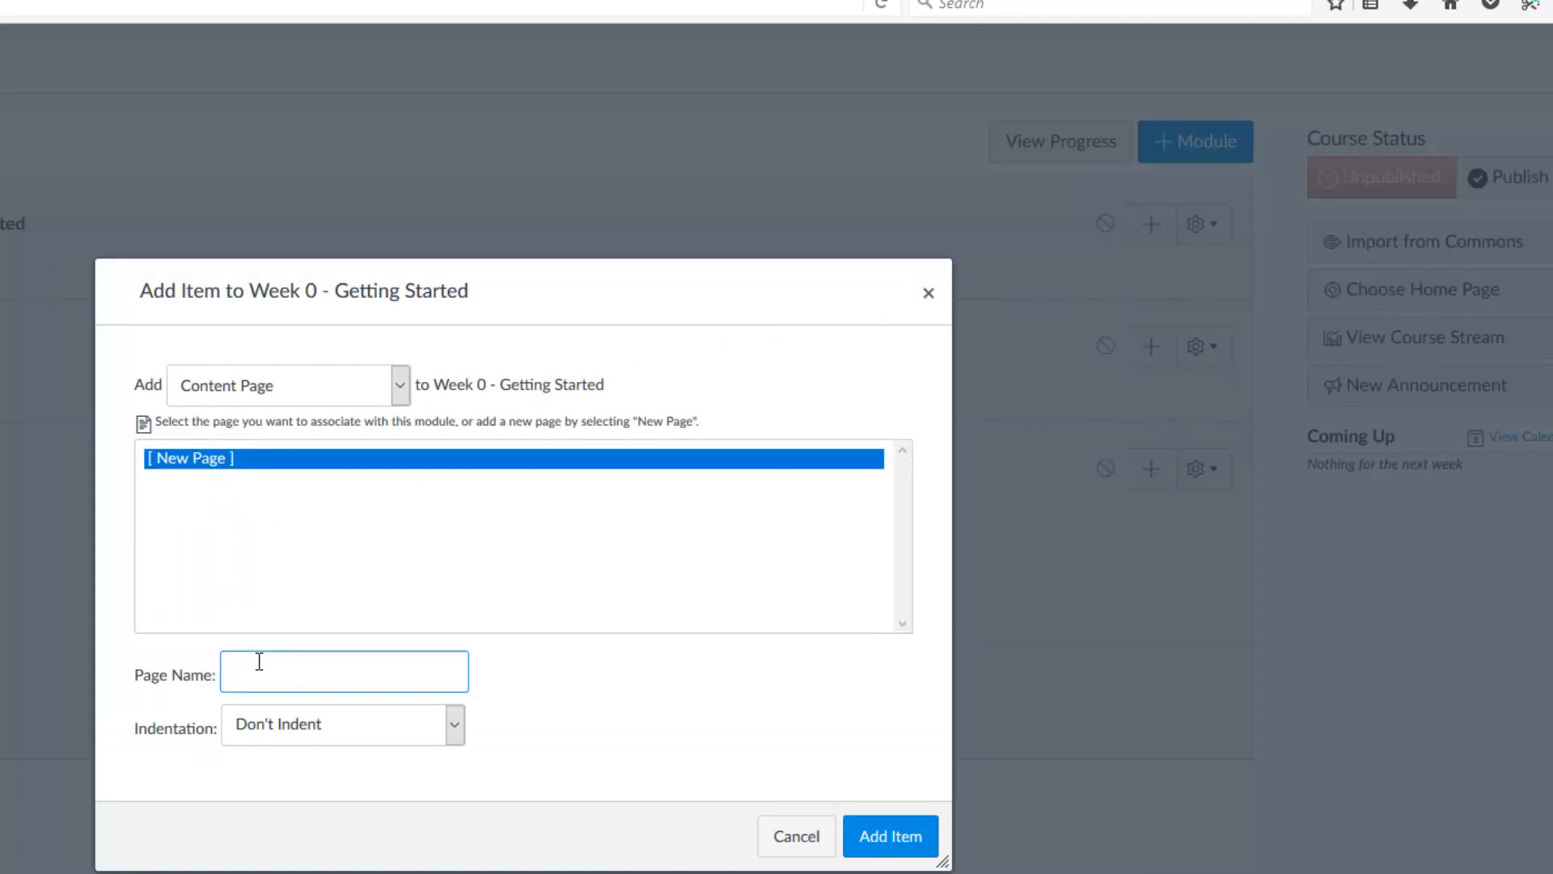
text(Syllabus)
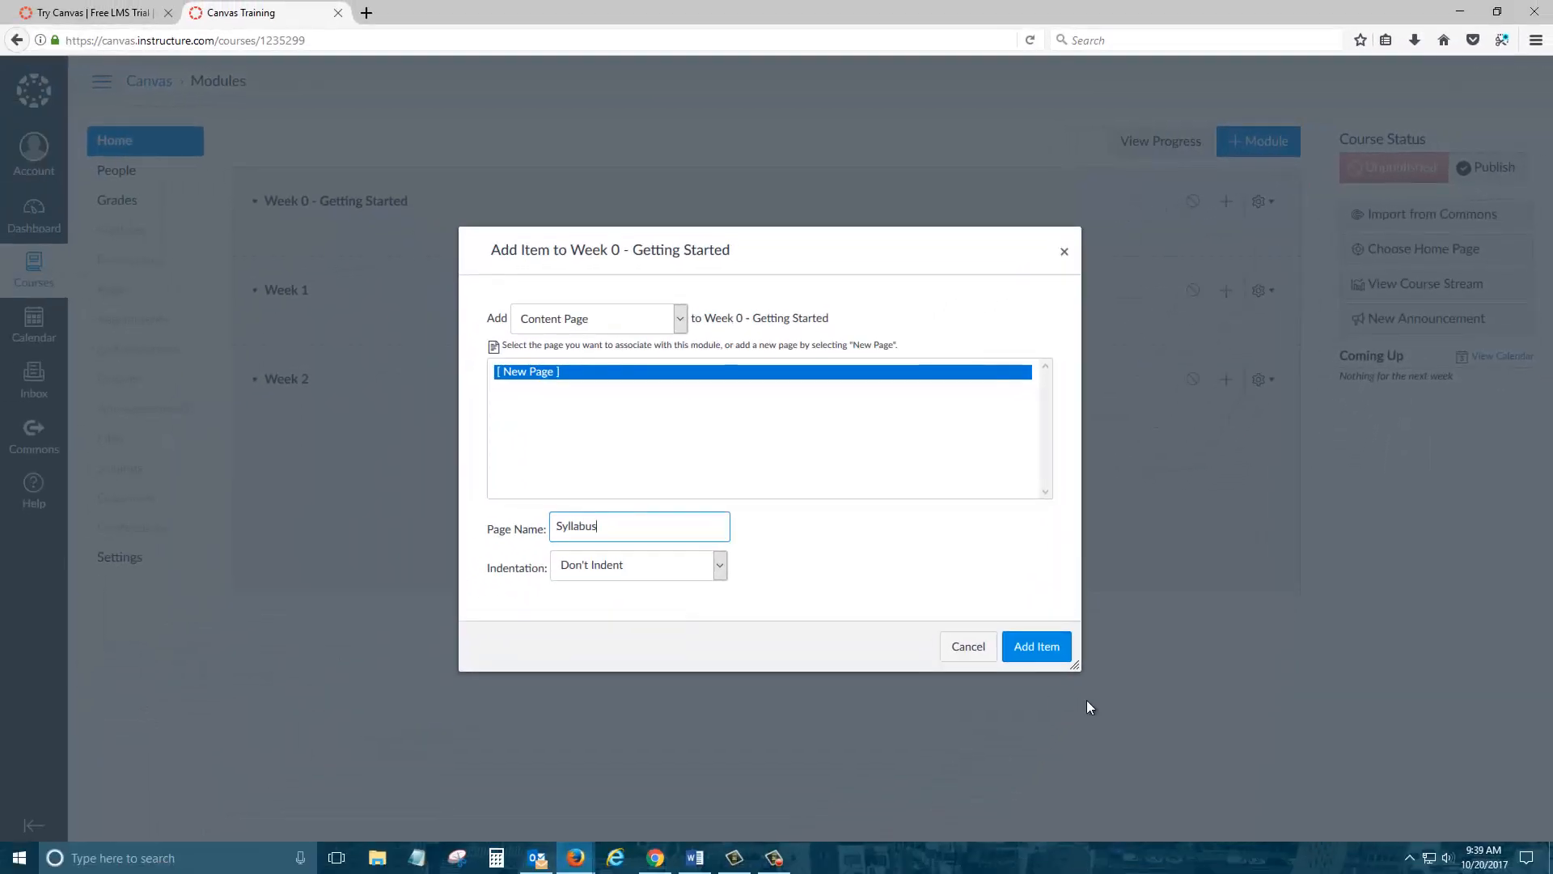
click(1031, 645)
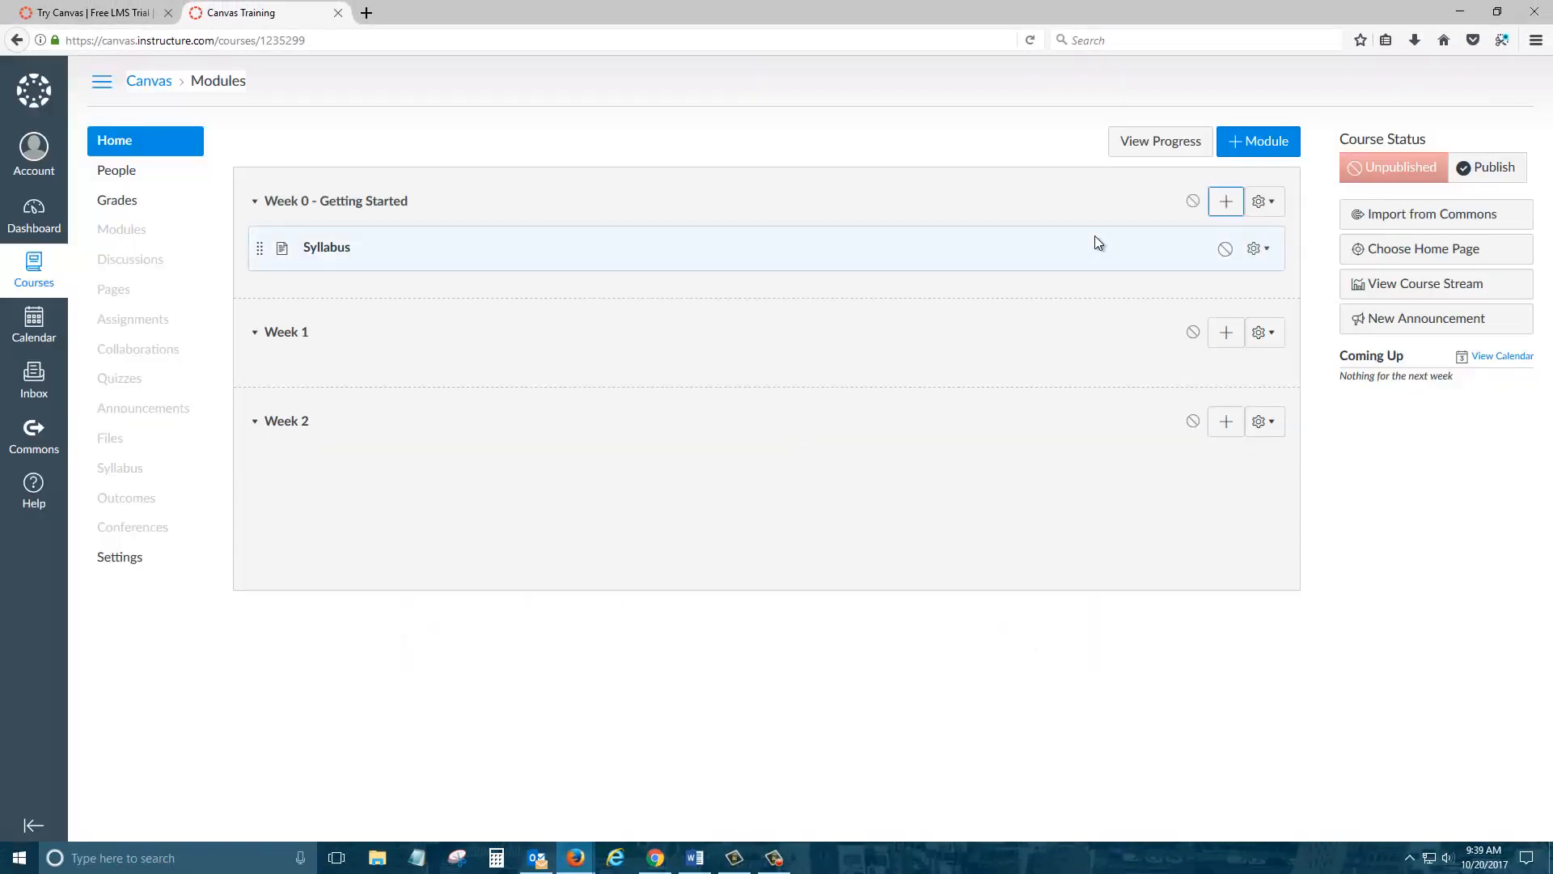
Step: Add a new content page named "Course Schedule" to the Week 0 - Getting Started module
click(1227, 208)
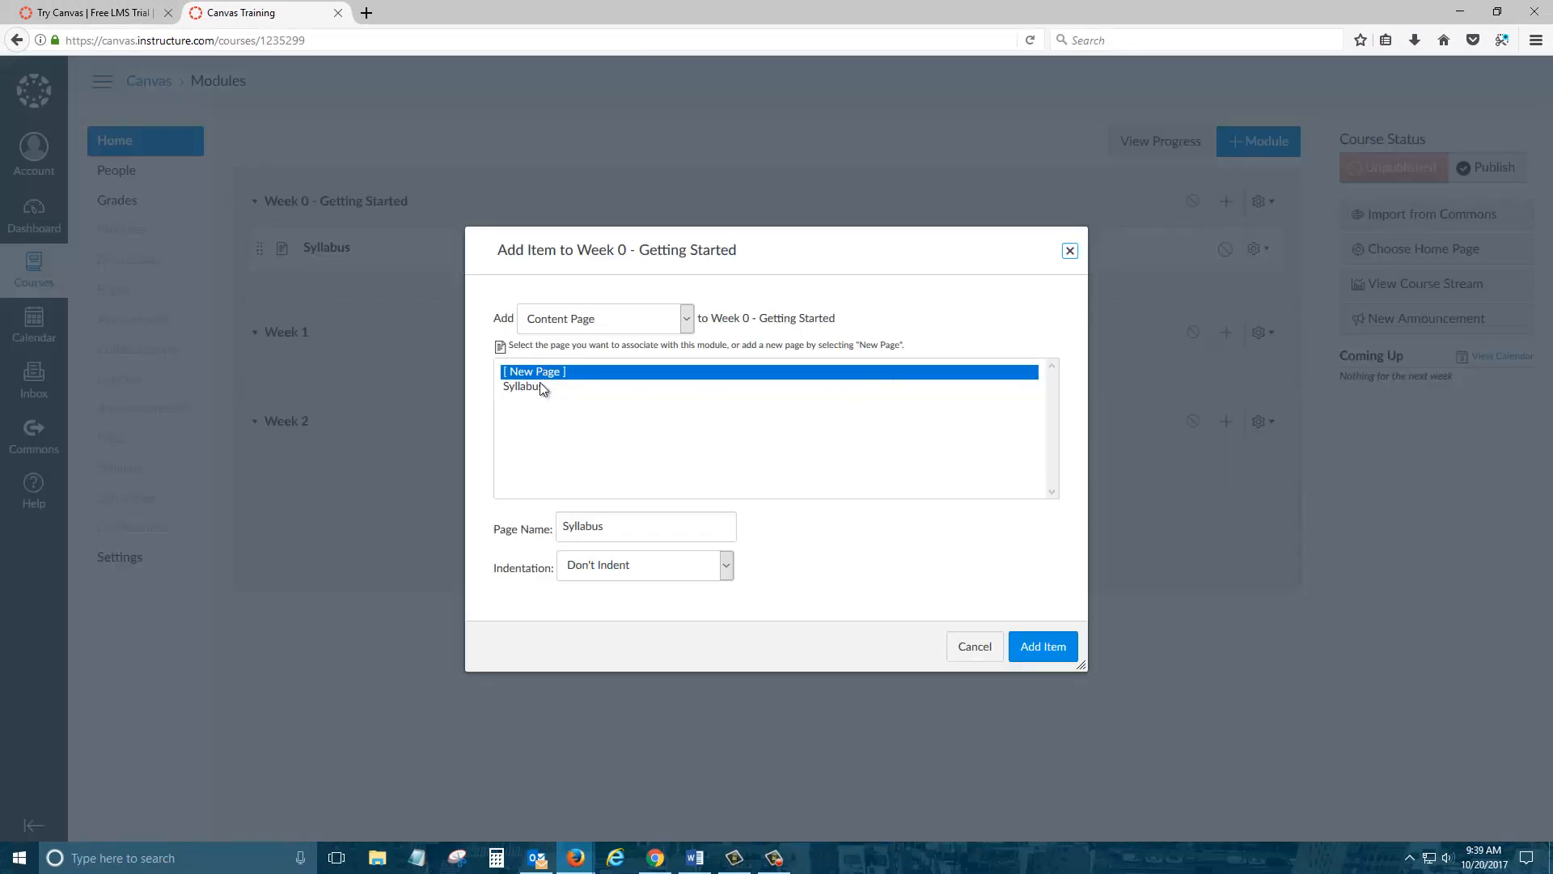
double_click(595, 527)
text(Course Sch)
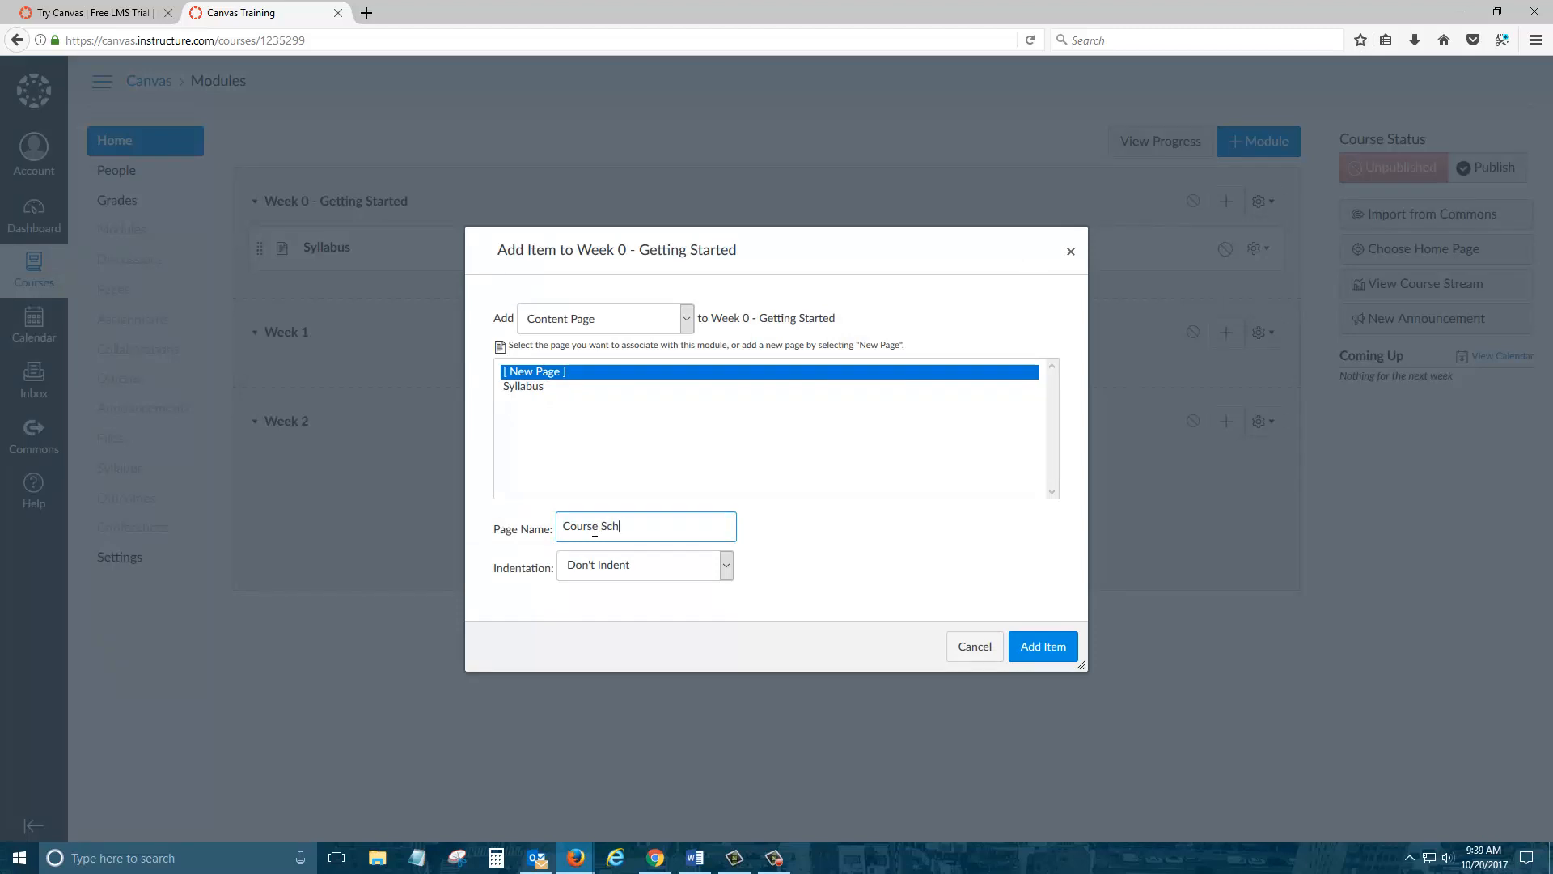
text(edule)
key(Return)
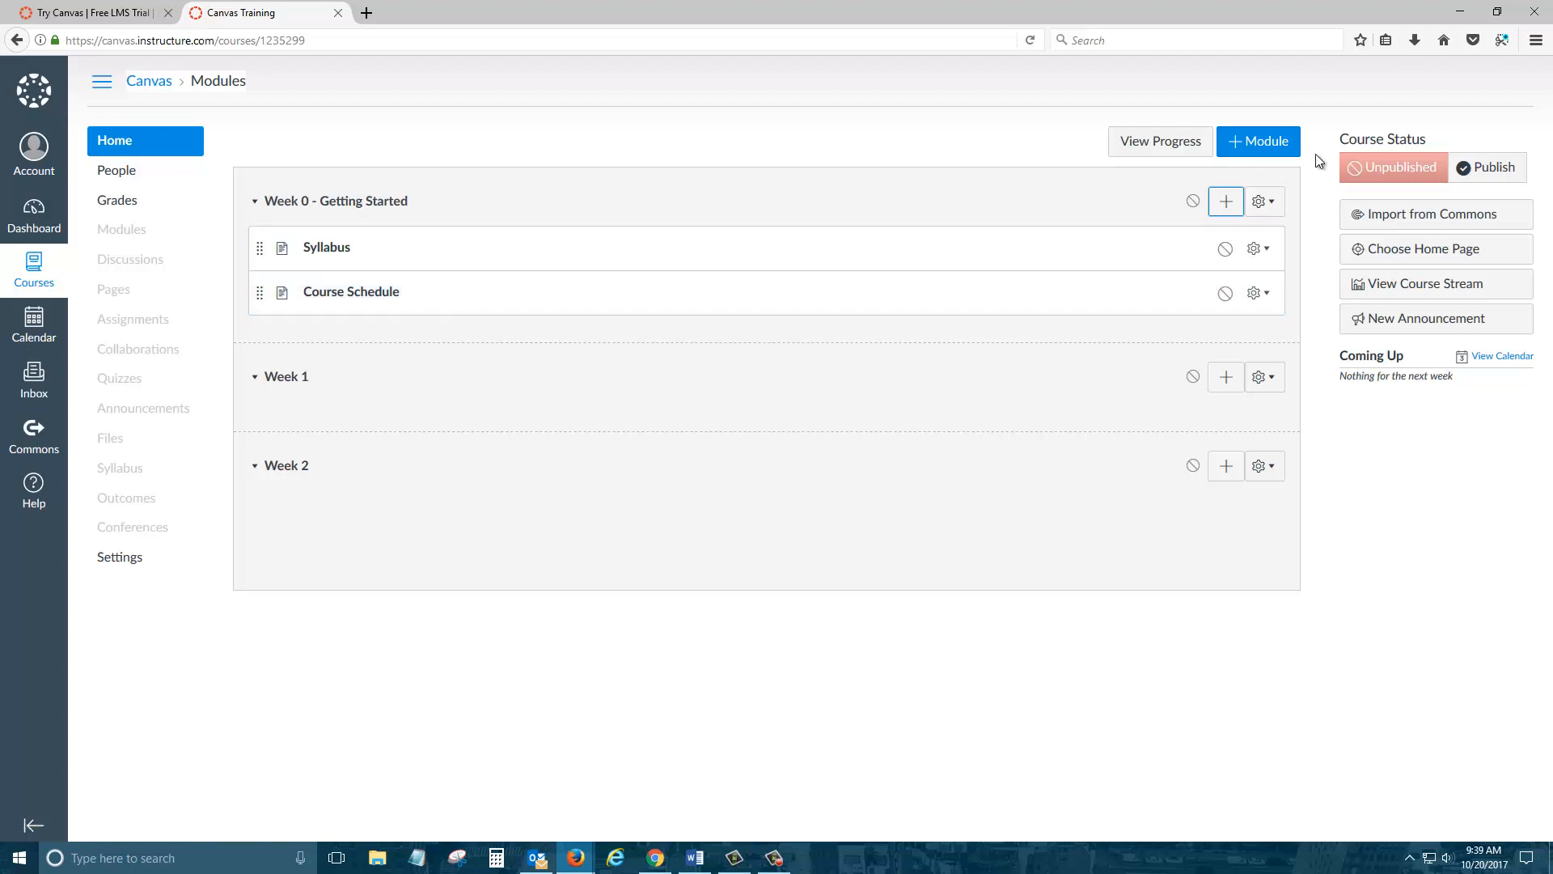
Step: Add a new discussion topic named "Introductions" to the Week 0 - Getting Started module
click(1264, 142)
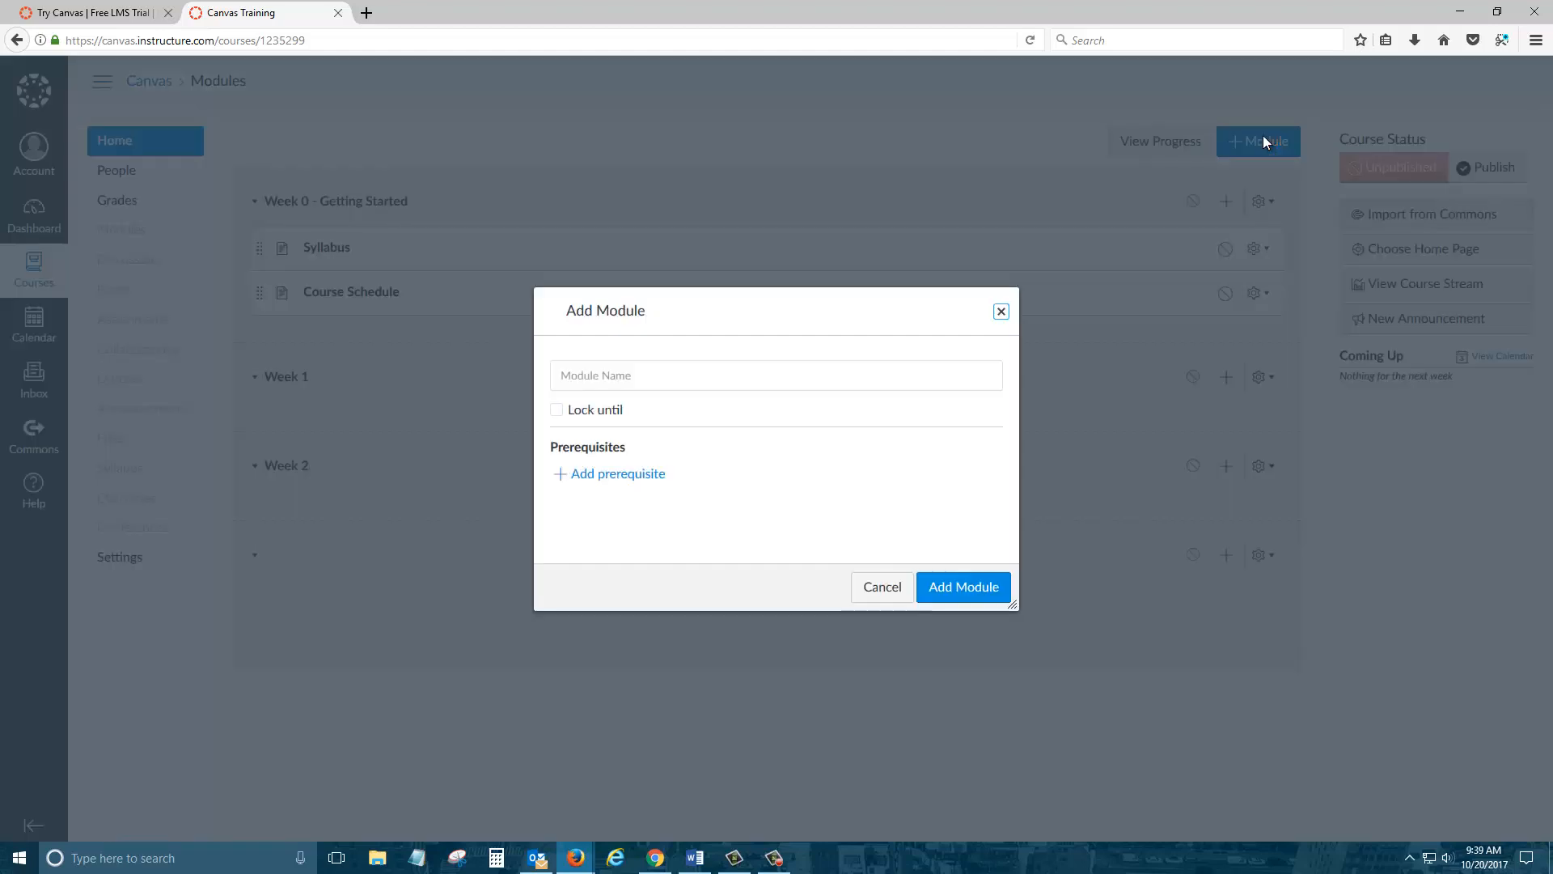
click(885, 584)
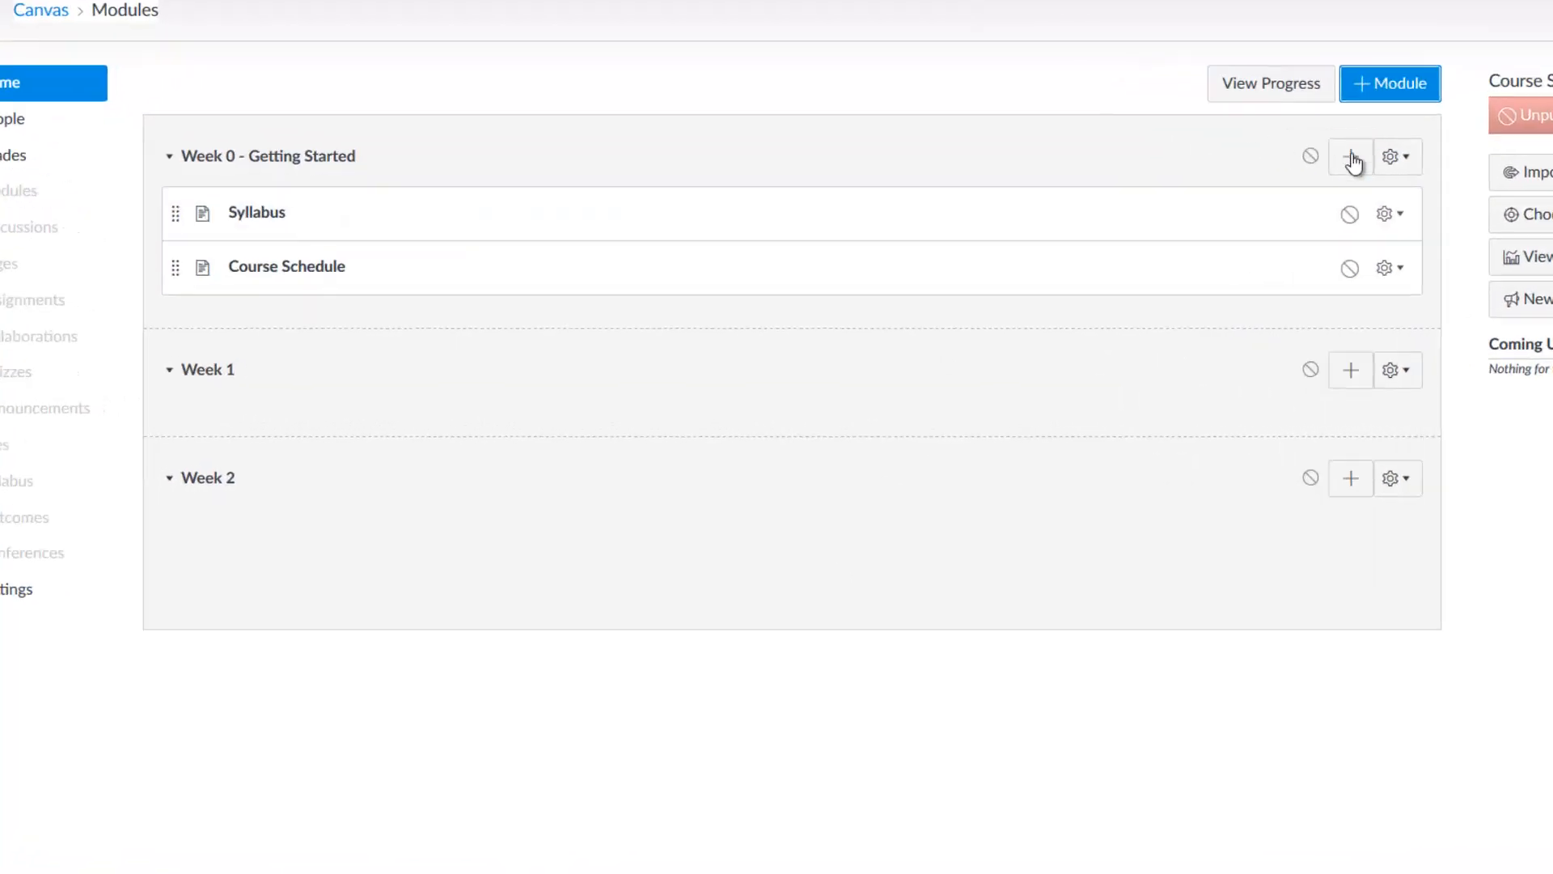
click(1226, 201)
click(555, 251)
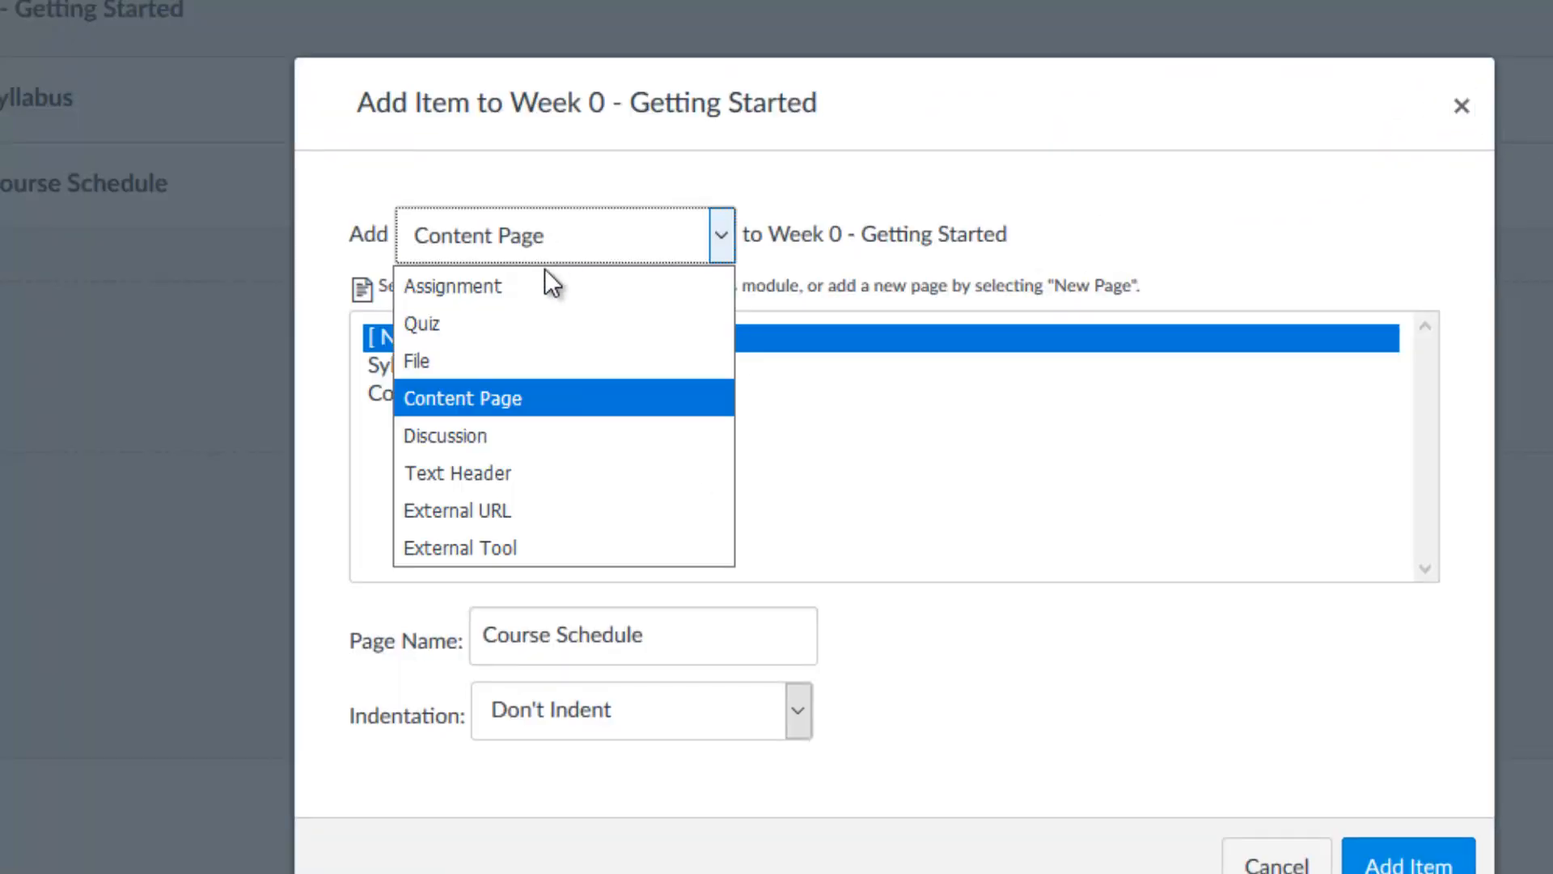
click(493, 431)
click(432, 348)
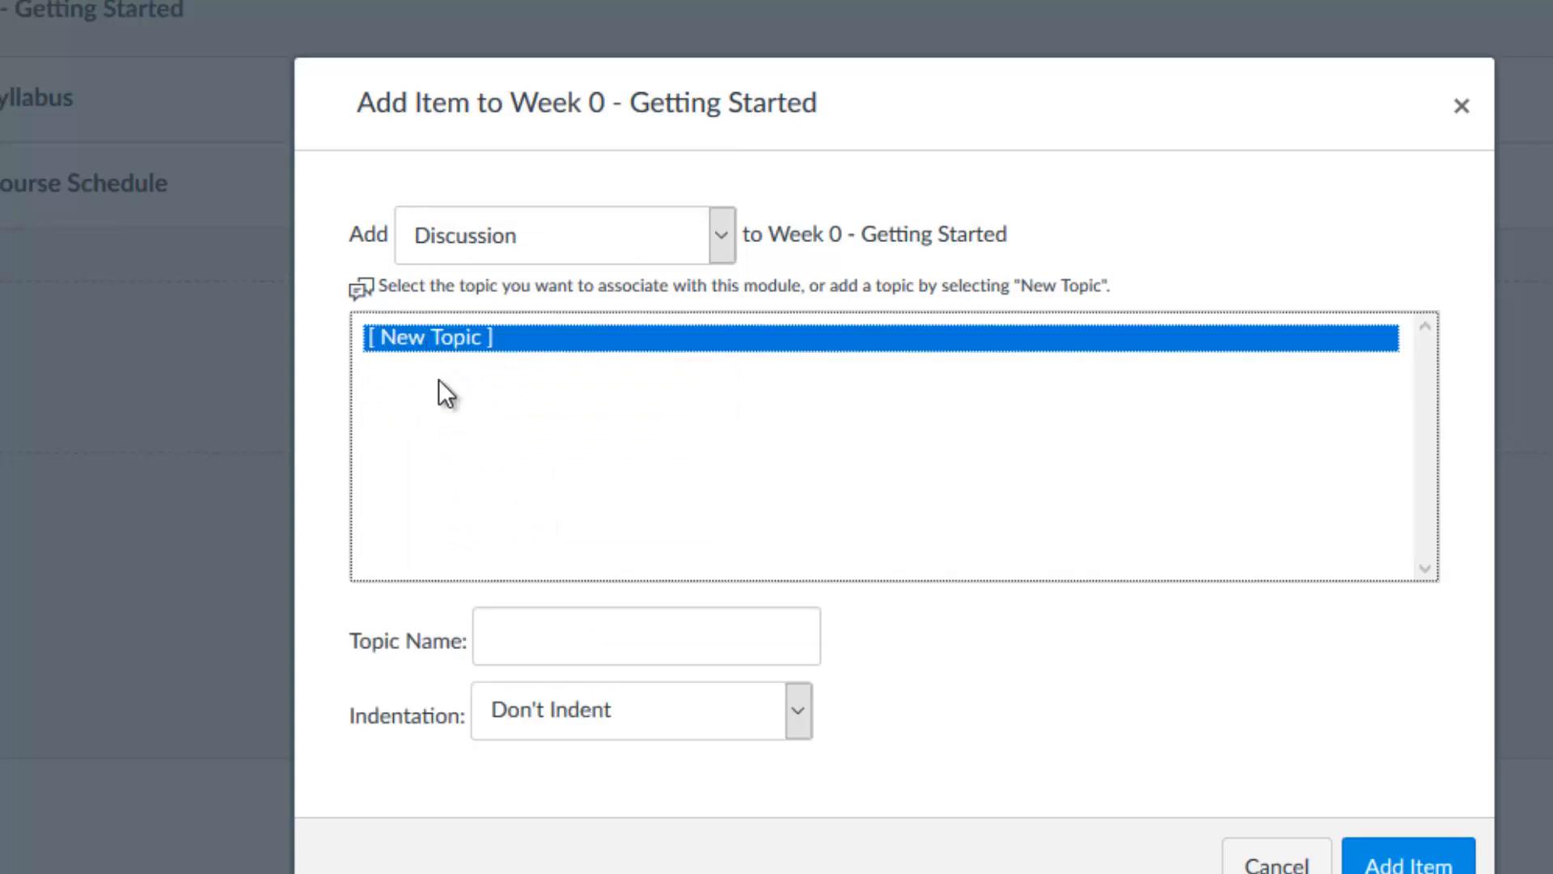
click(505, 633)
text(I)
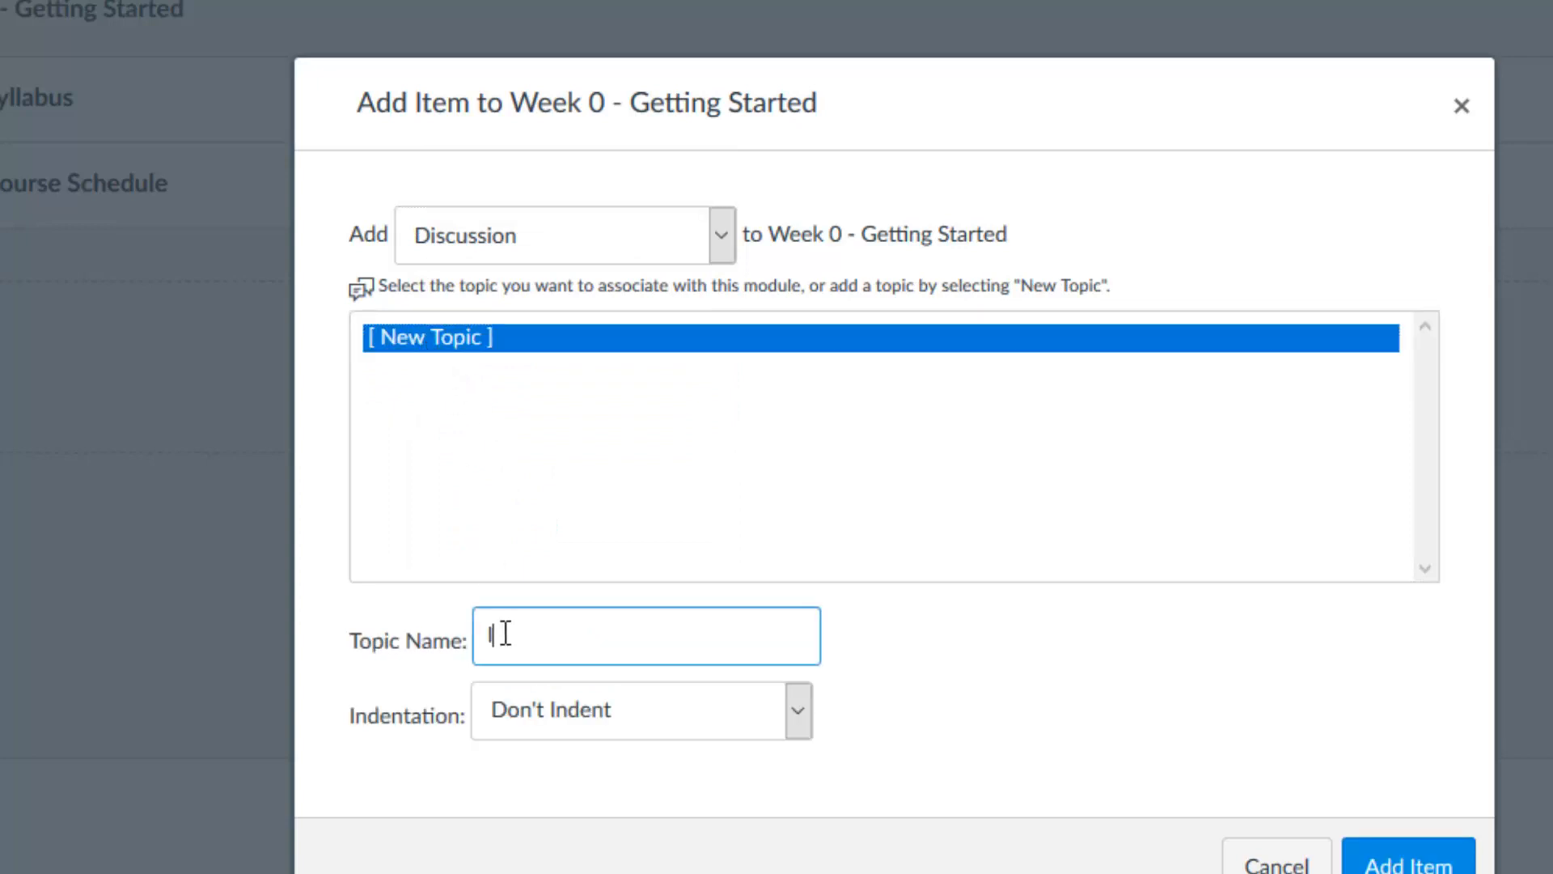
text(ntroductions)
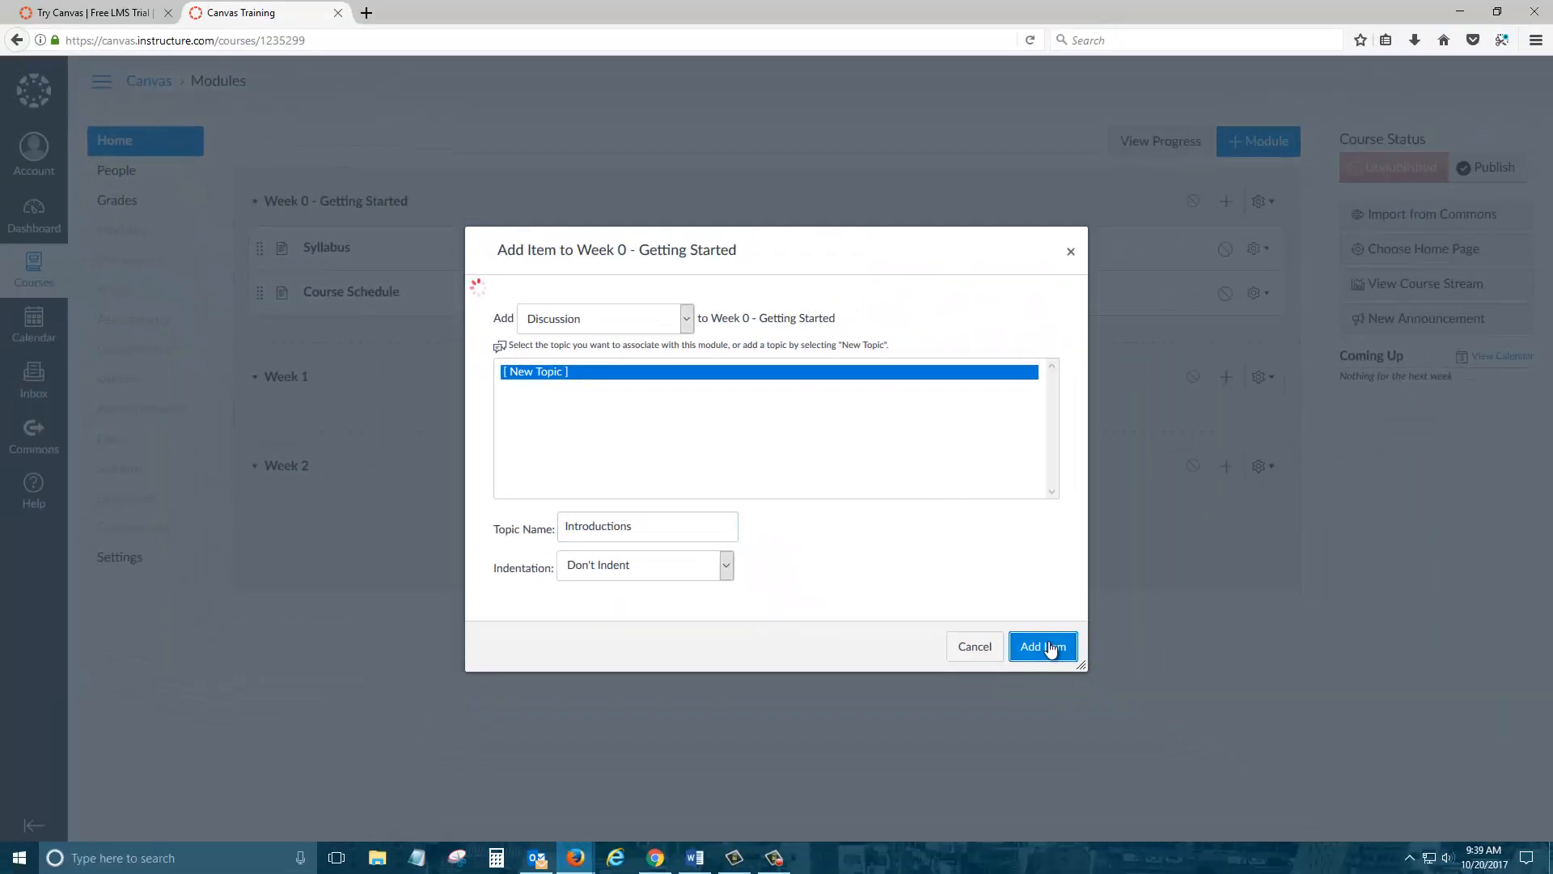
click(1408, 864)
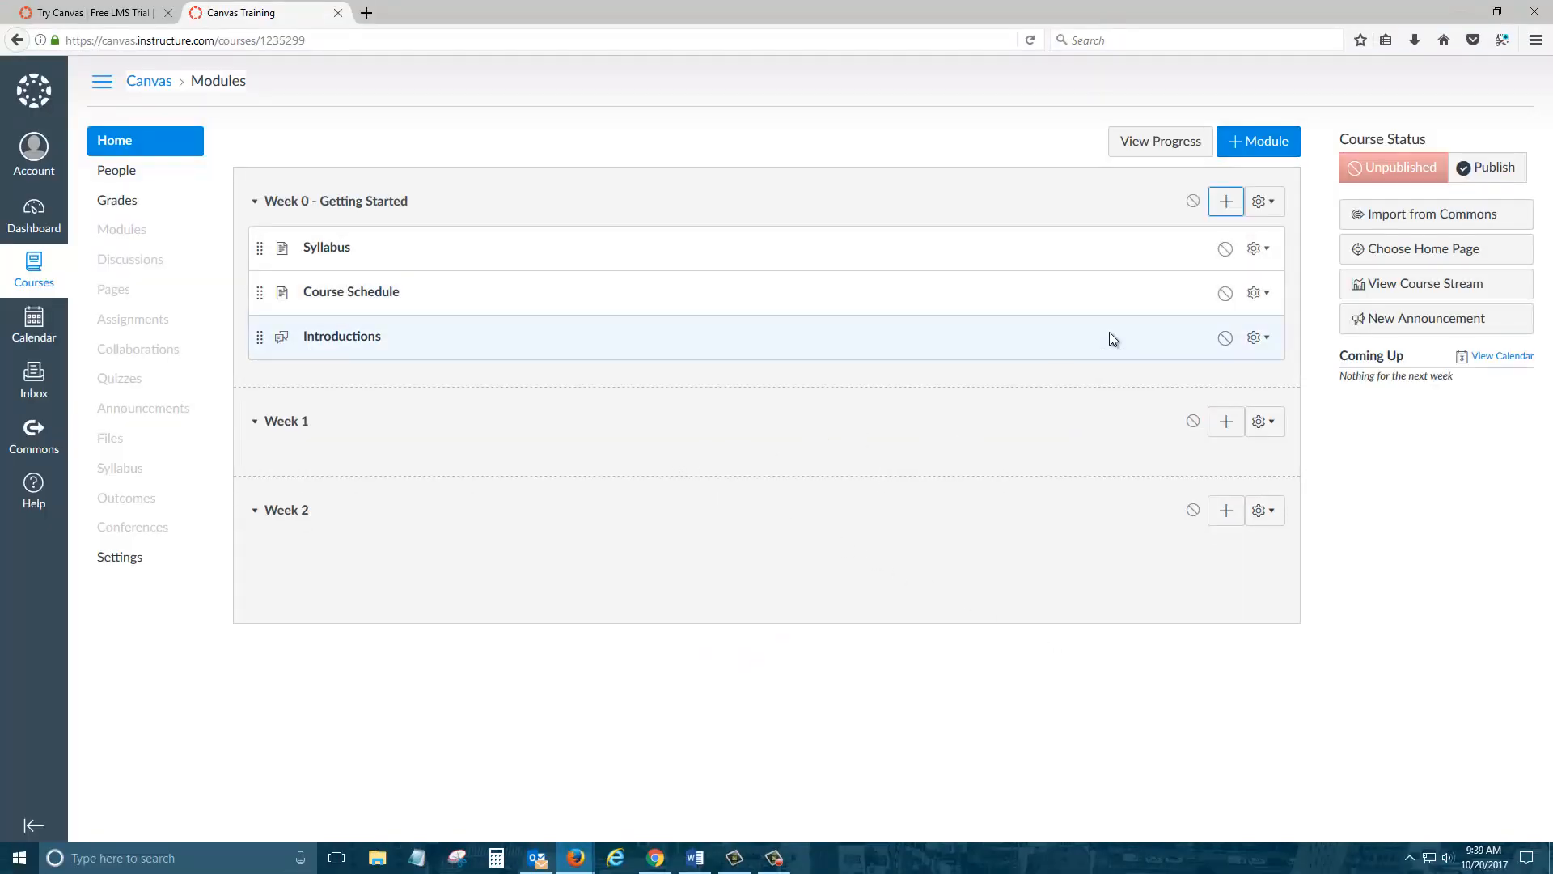
Step: Add a new quiz named "Practice Quiz" to the Week 0 - Getting Started module
click(1226, 204)
click(662, 323)
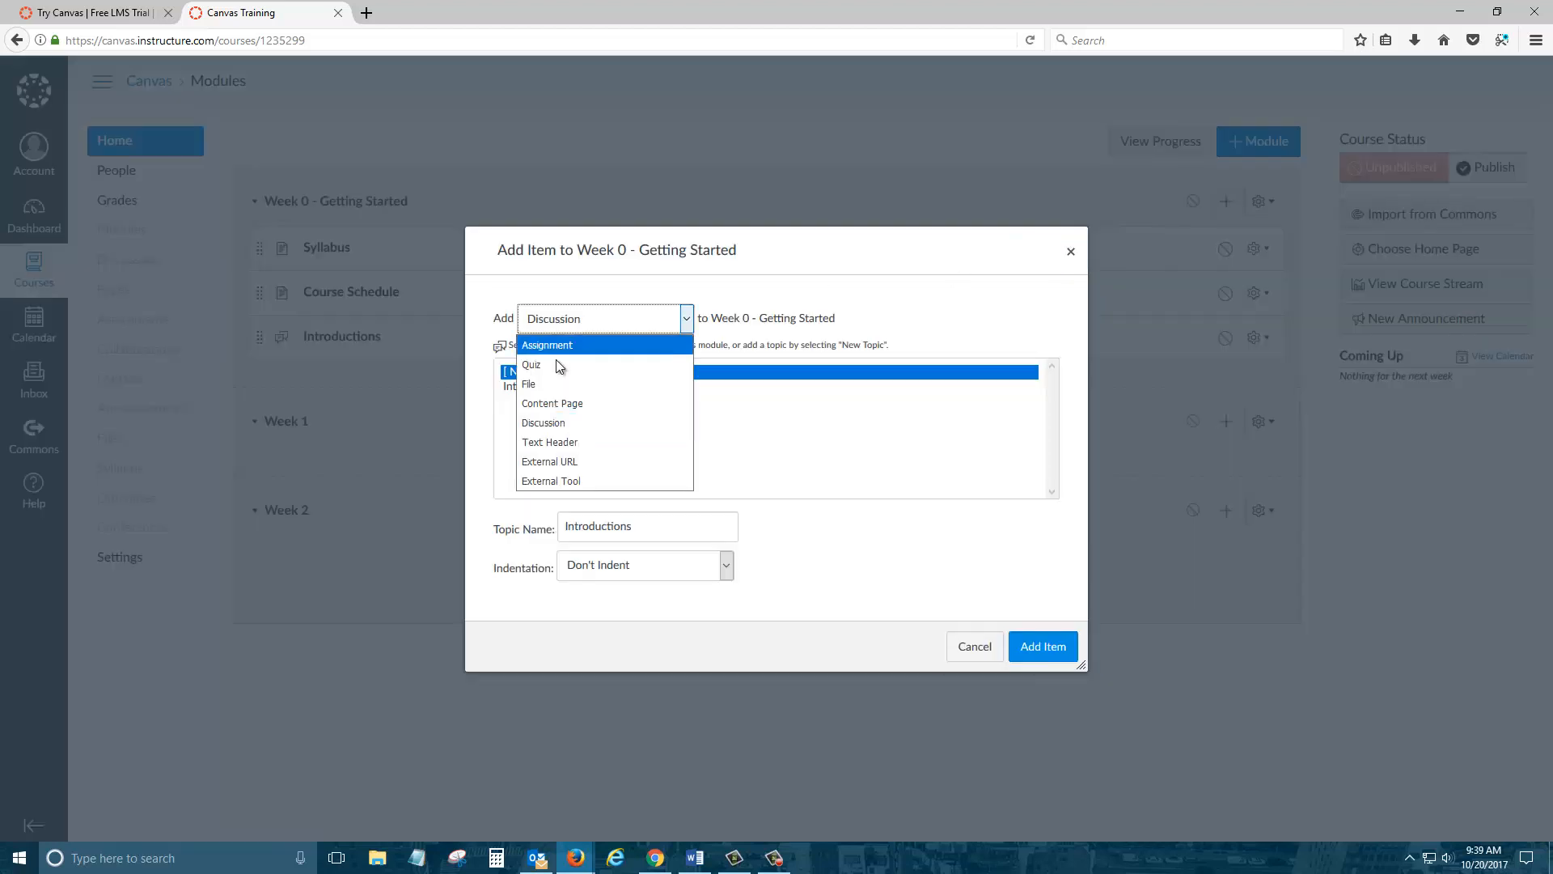
click(553, 365)
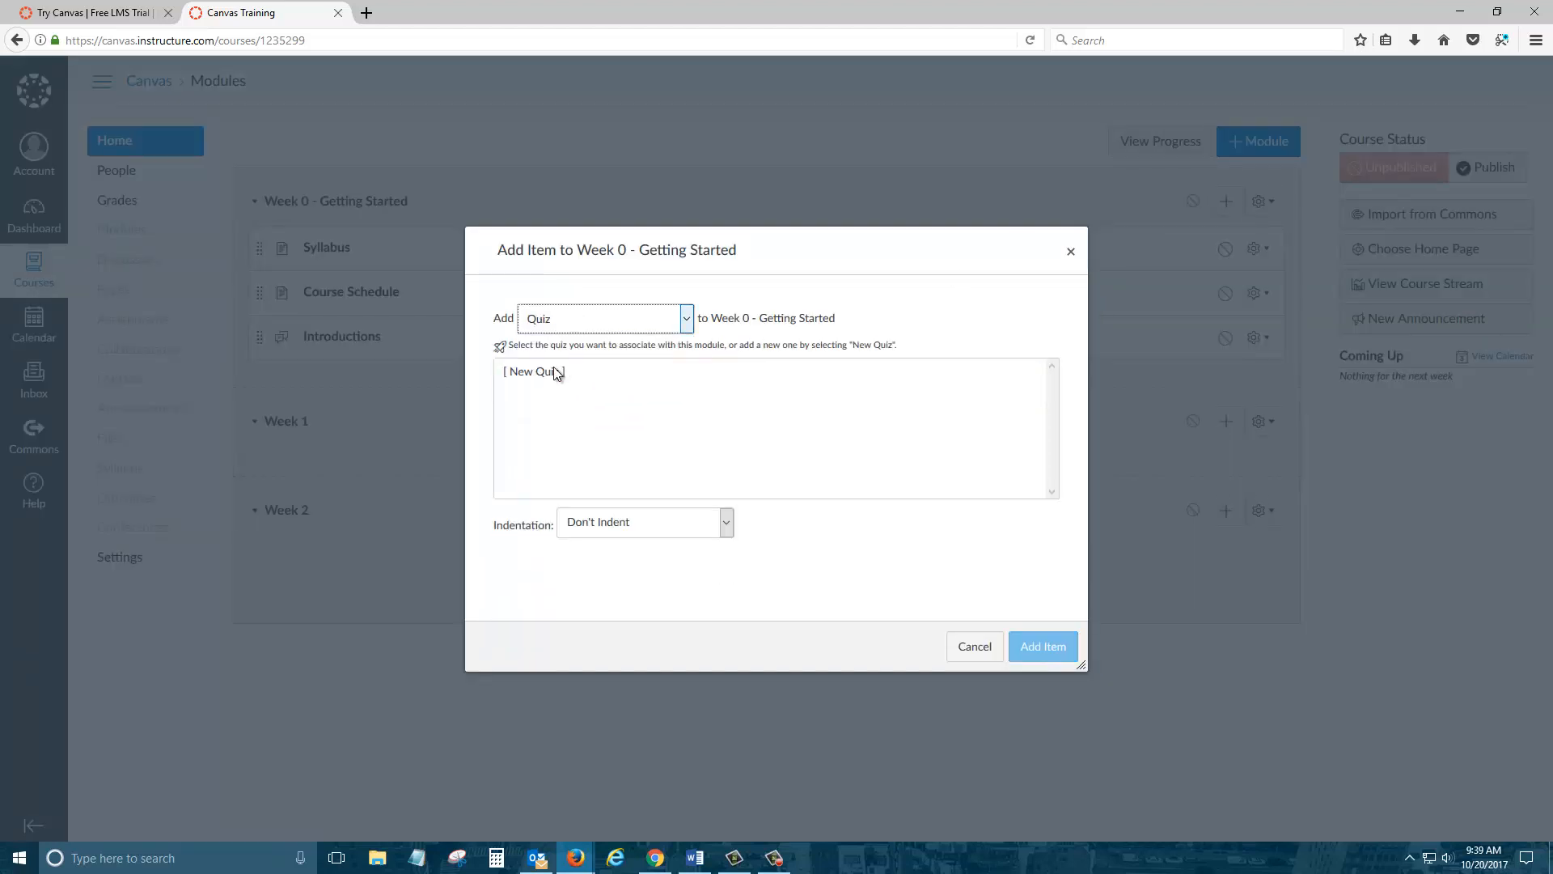
click(556, 374)
click(596, 537)
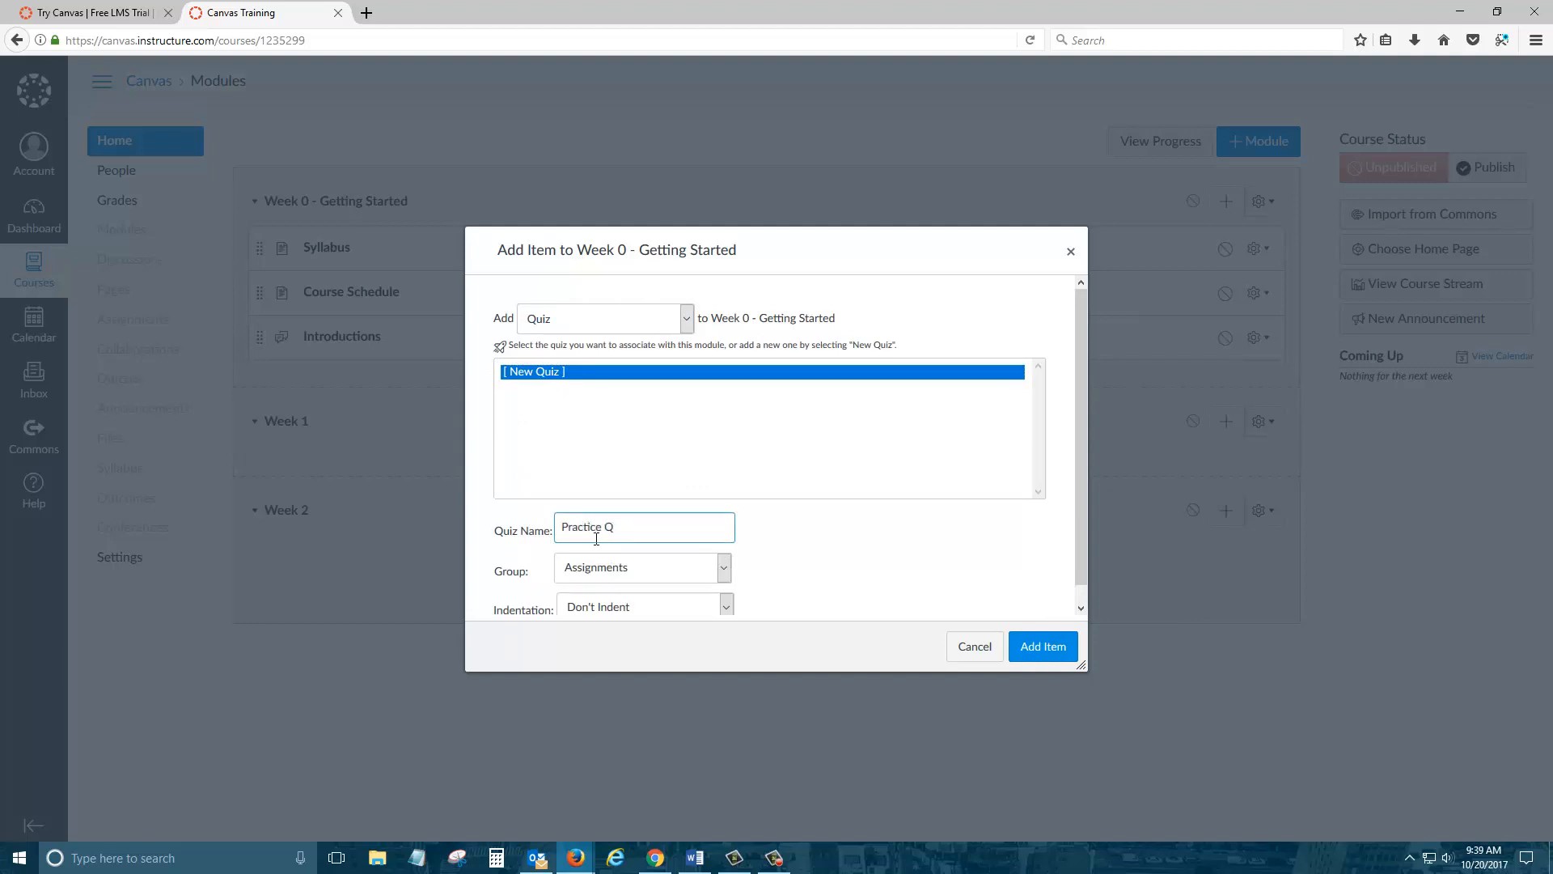
click(1043, 645)
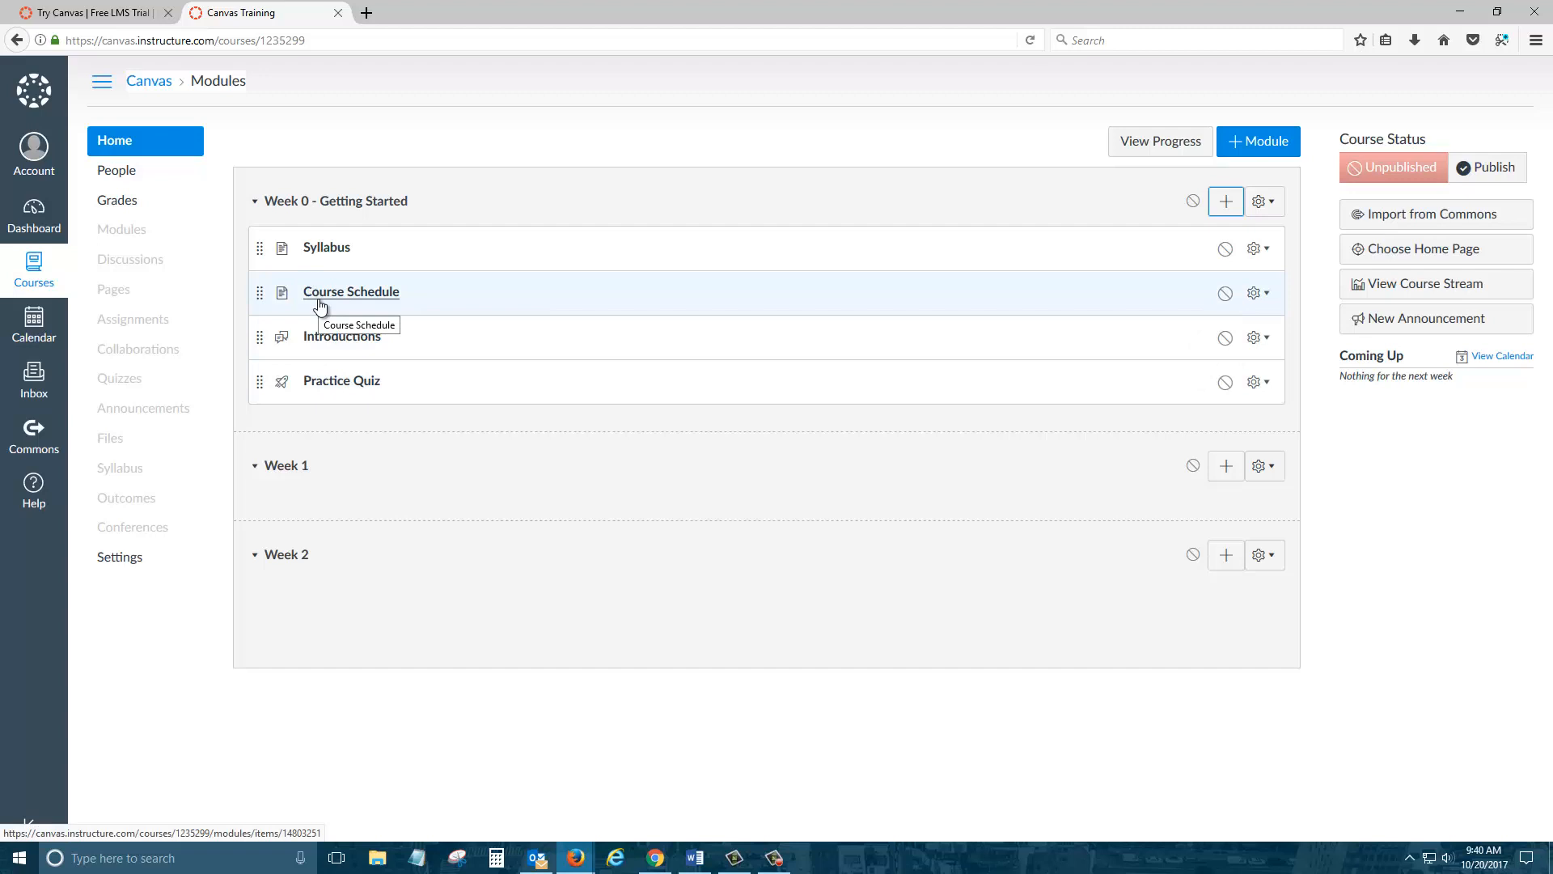
Step: Add a new content page named "Academic Honesty" to the Week 0 - Getting Started module
click(1227, 202)
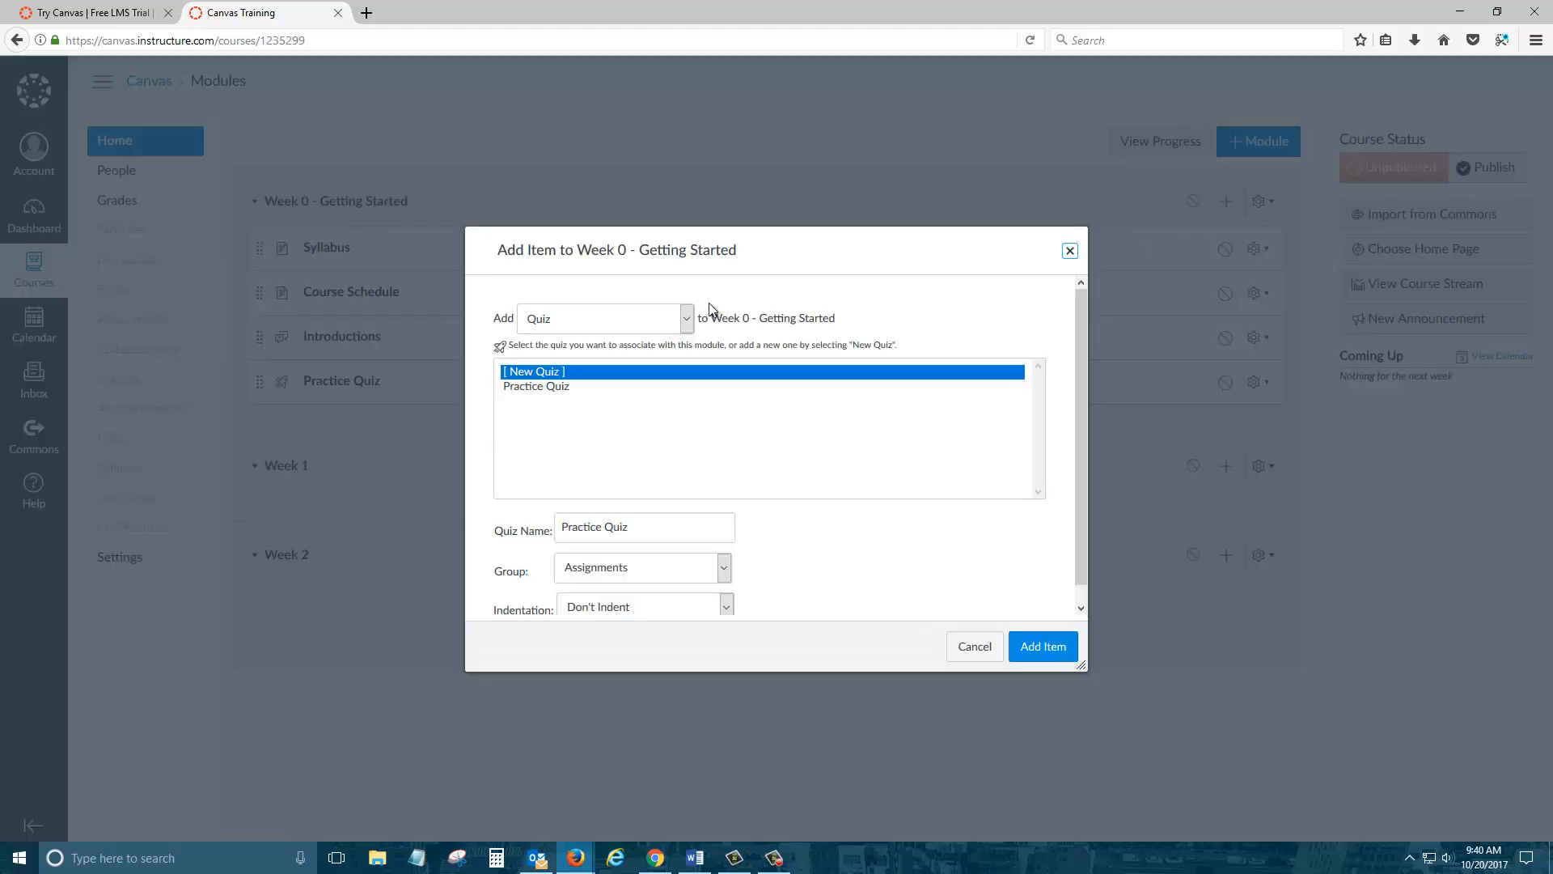
click(577, 321)
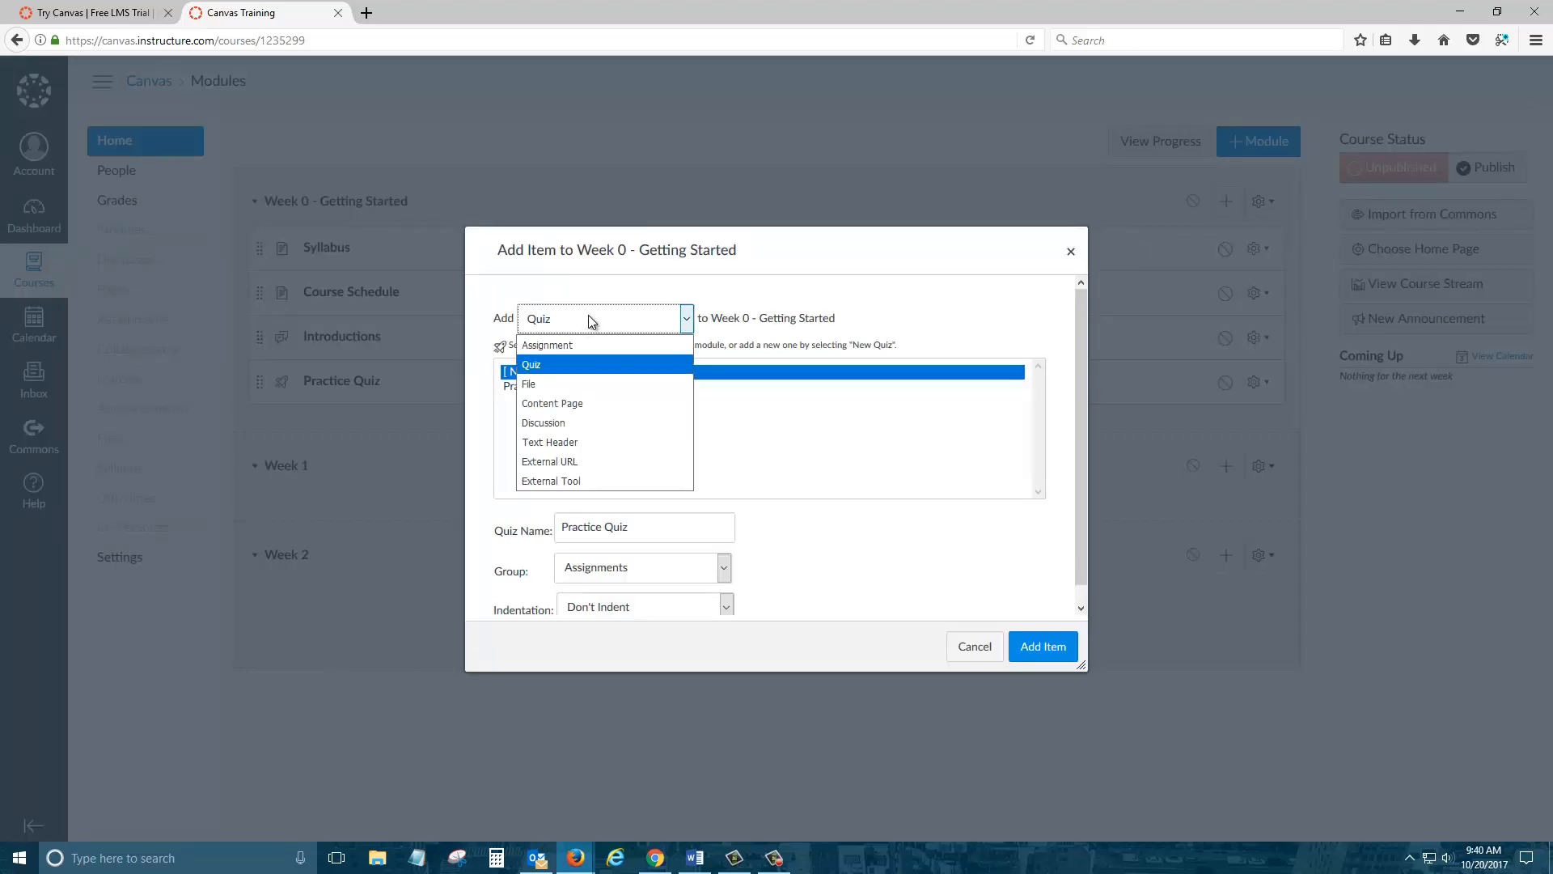
click(579, 404)
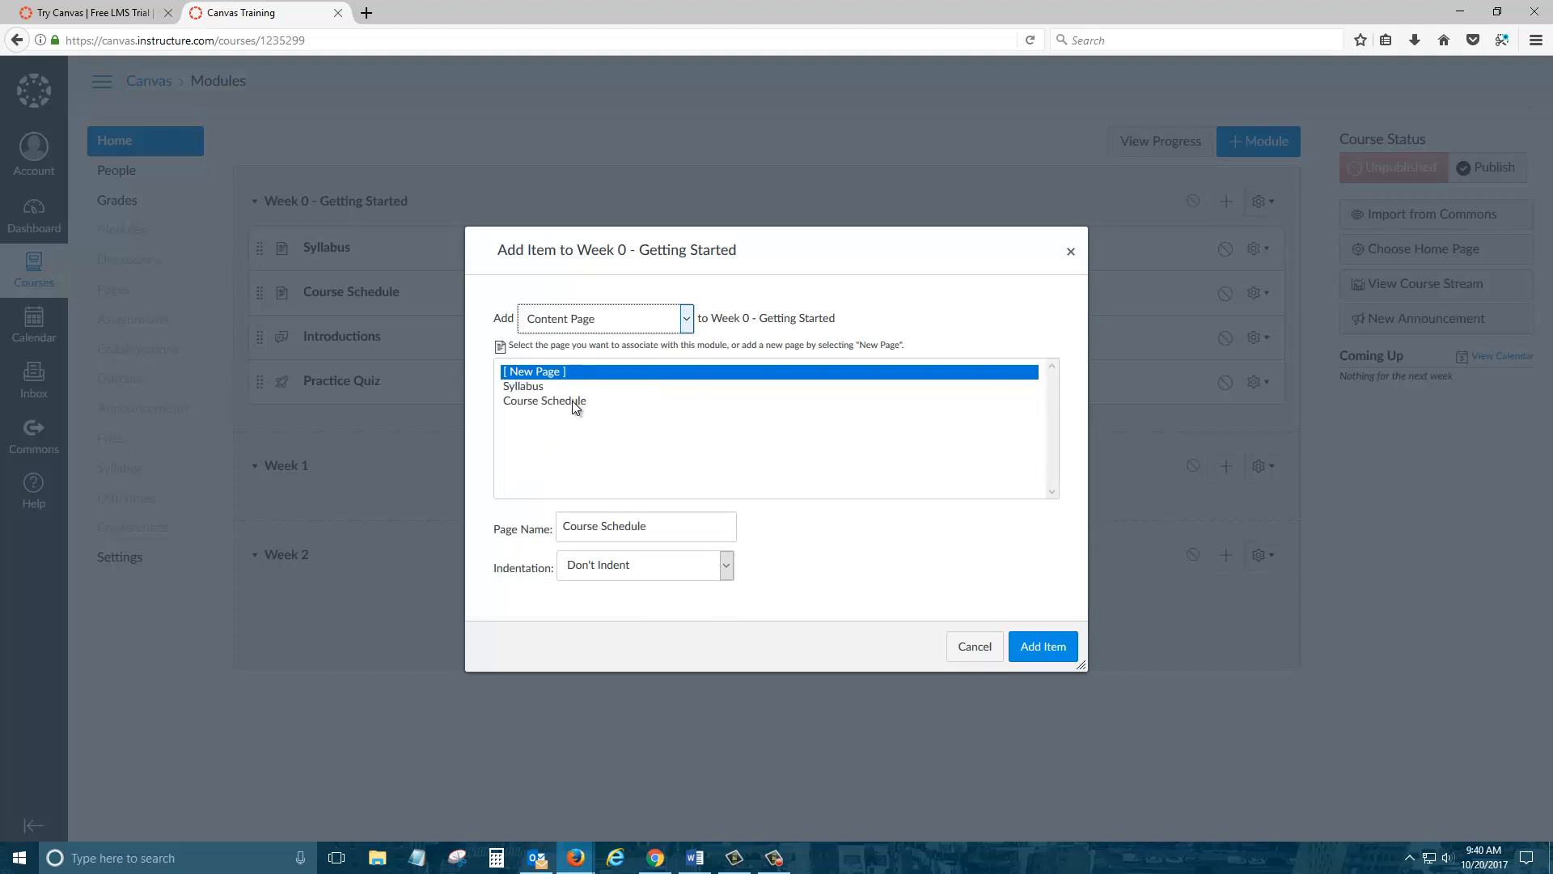
click(596, 522)
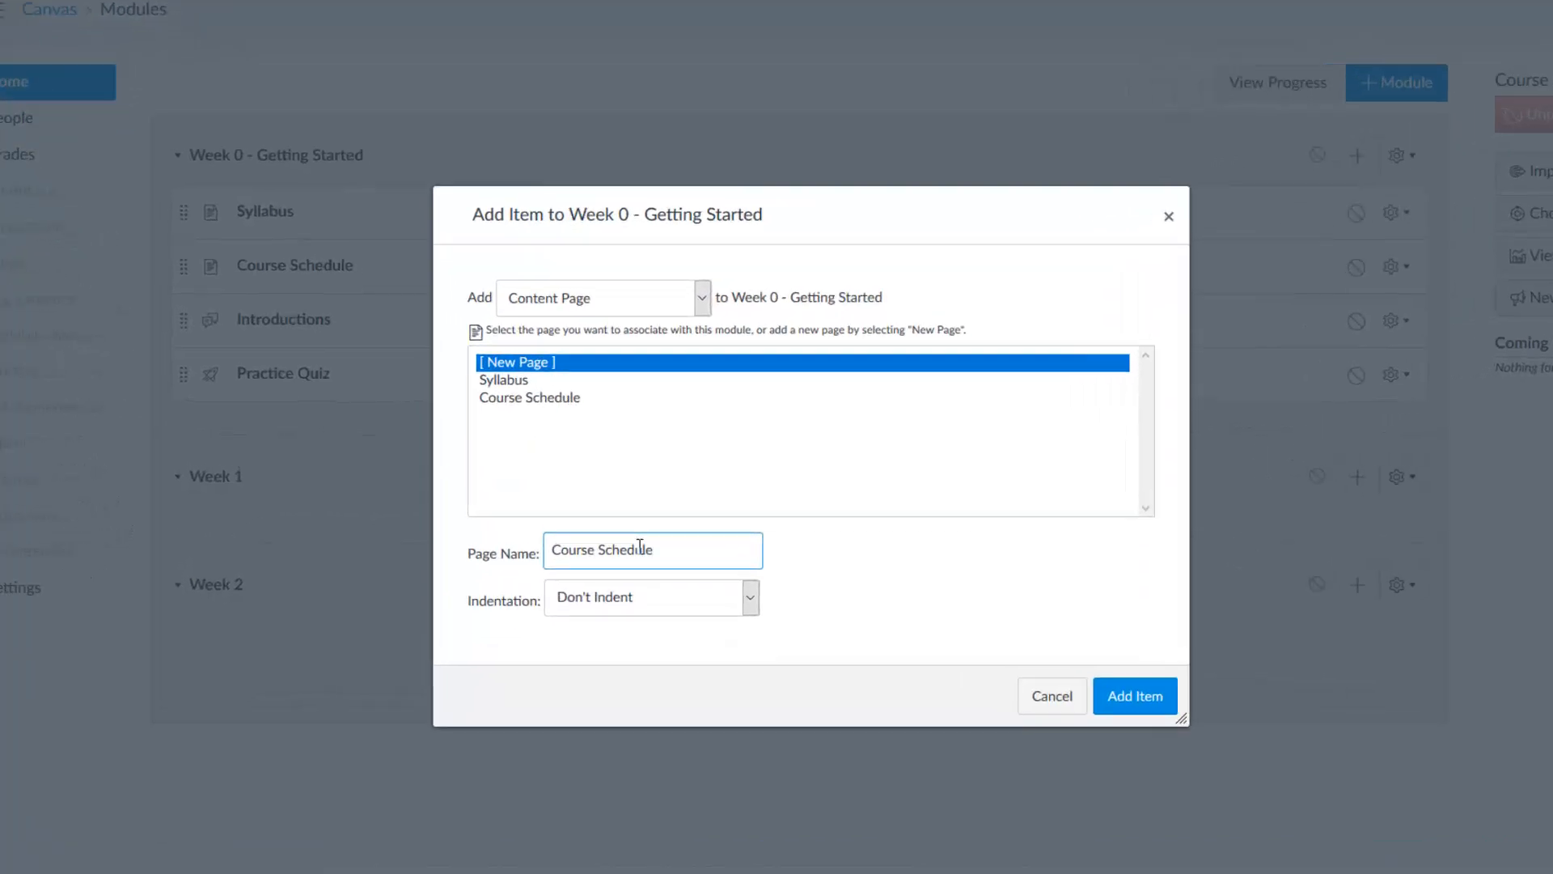
triple_click(635, 524)
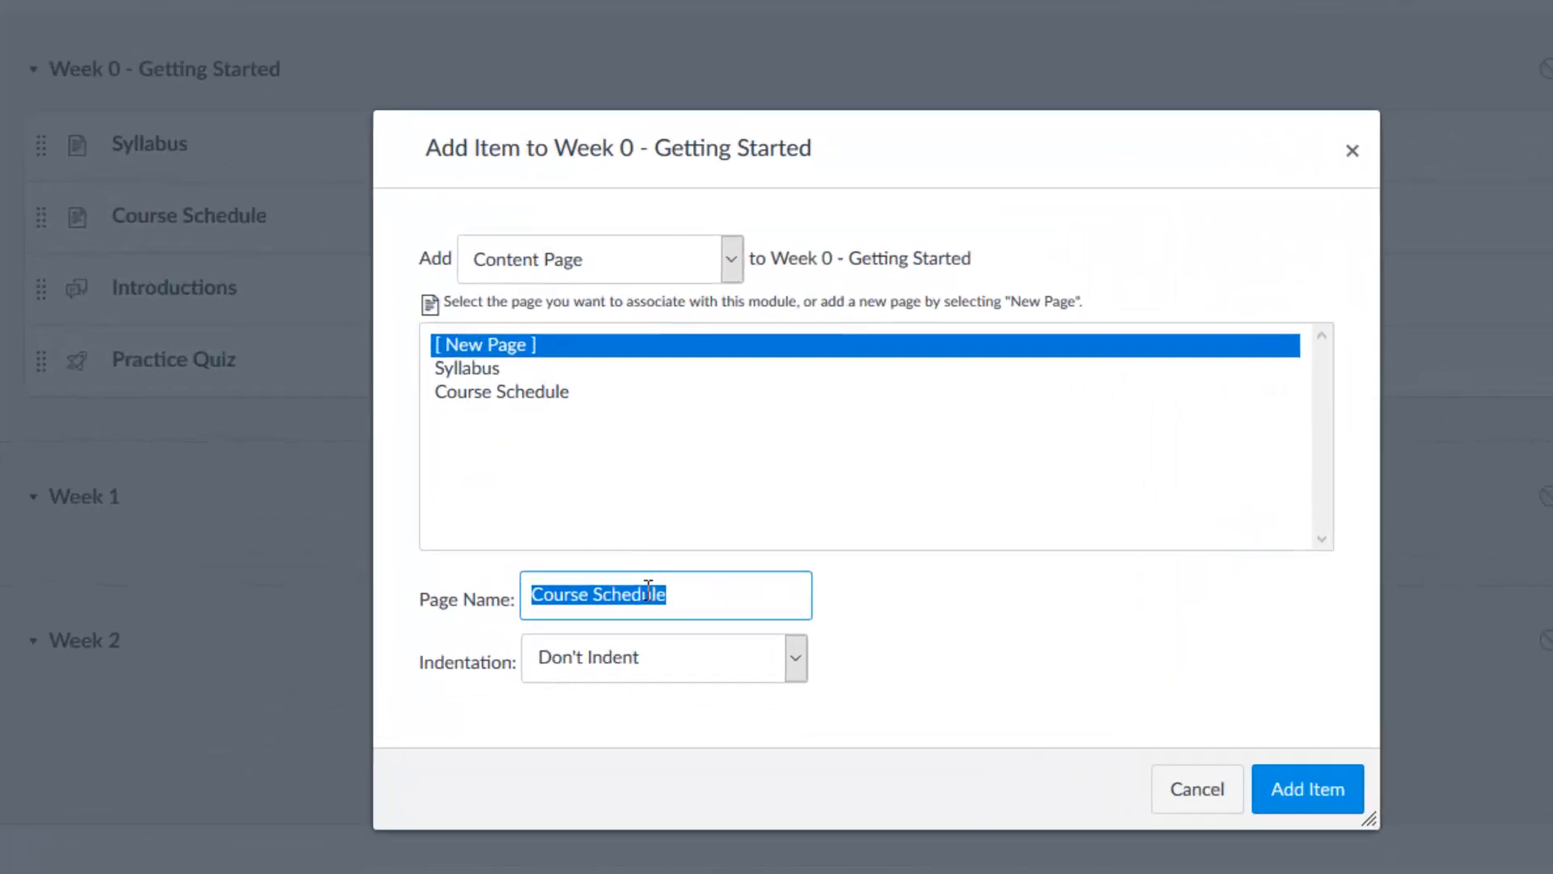
text(Acadd)
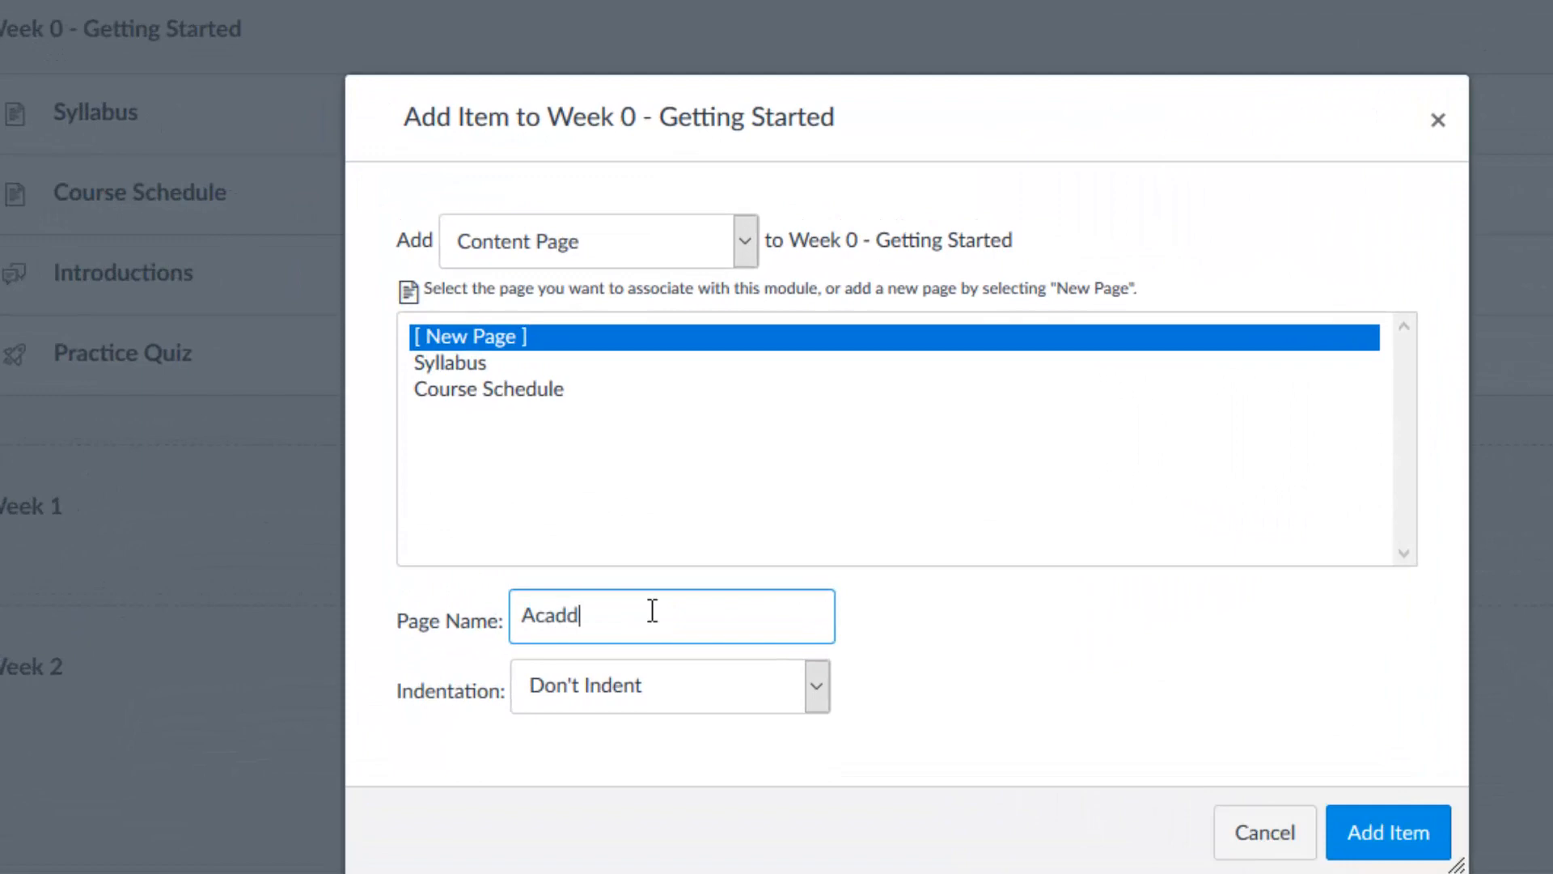
text(emic Honesty)
click(1363, 838)
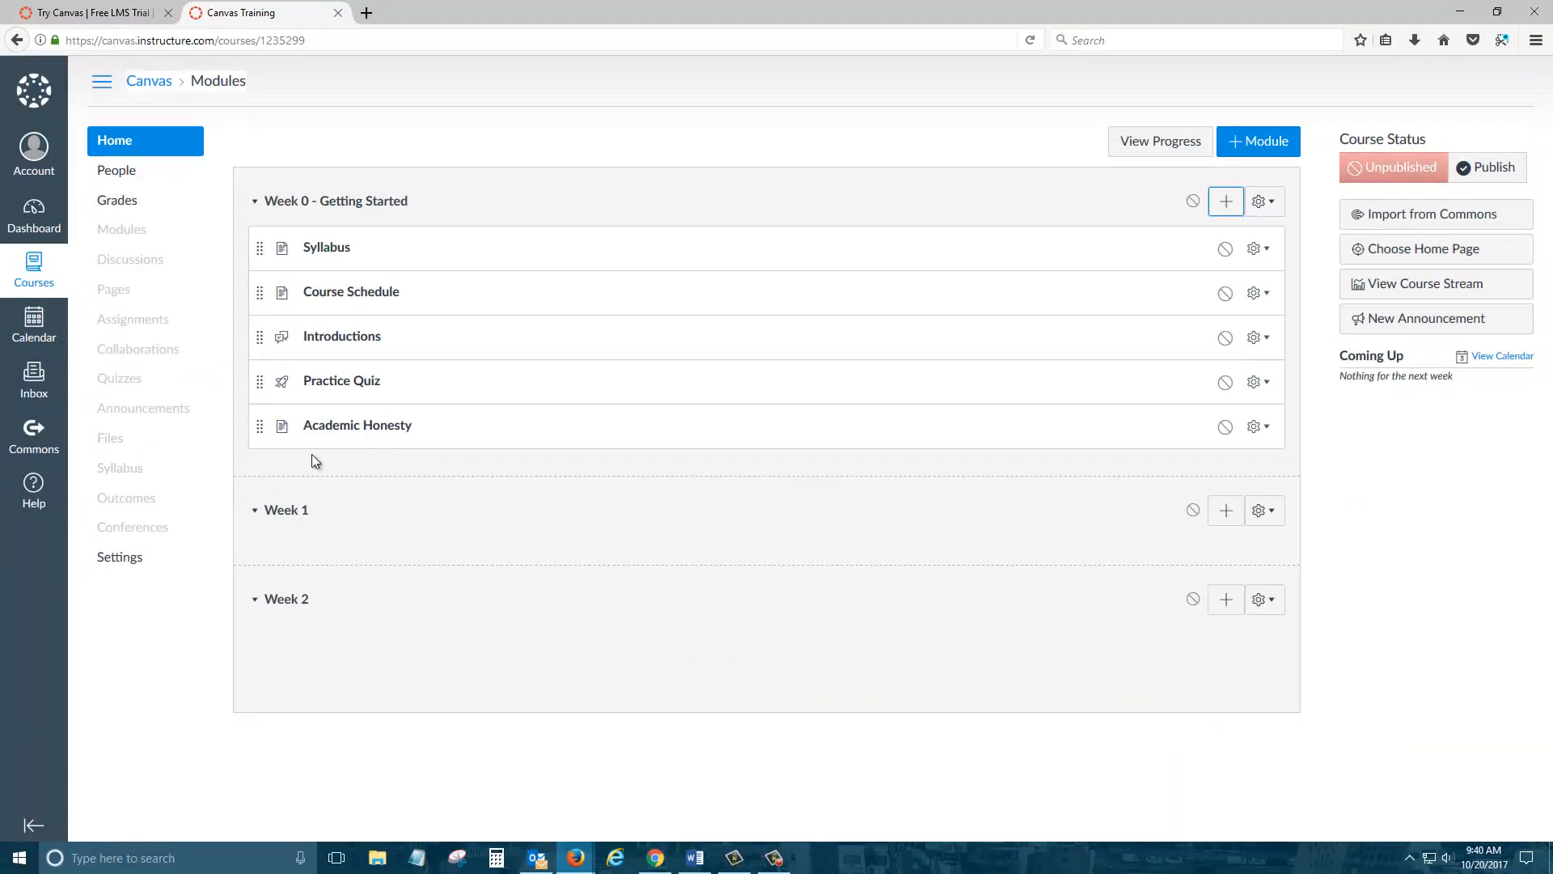
Step: Move the Academic Honesty page up to directly below Course Schedule, and publish the Week 0 - Getting Started module
drag(259, 426, 251, 334)
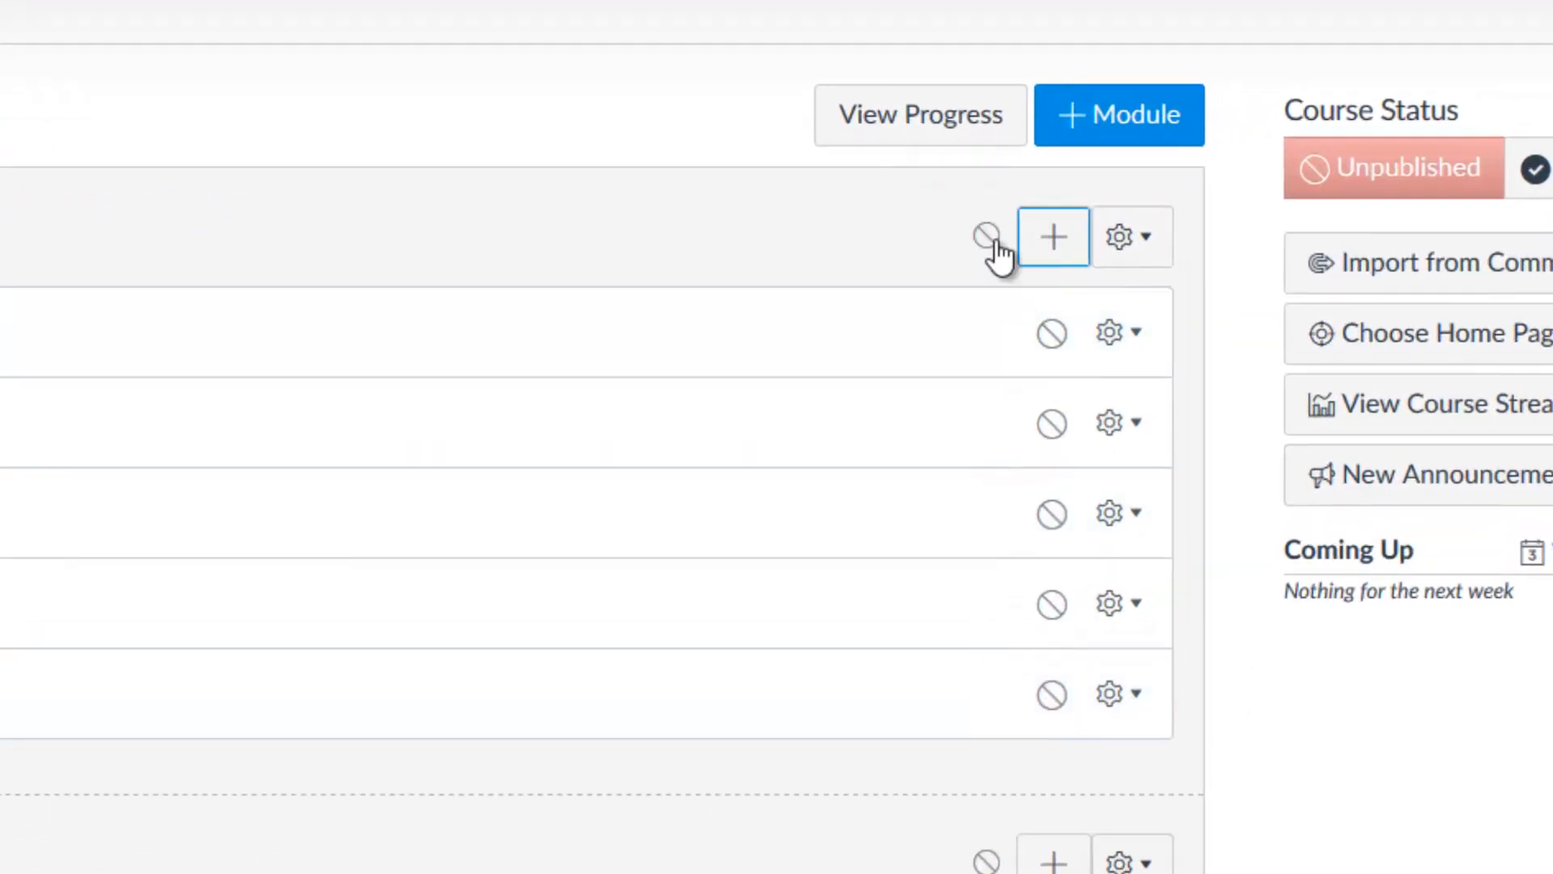
click(985, 237)
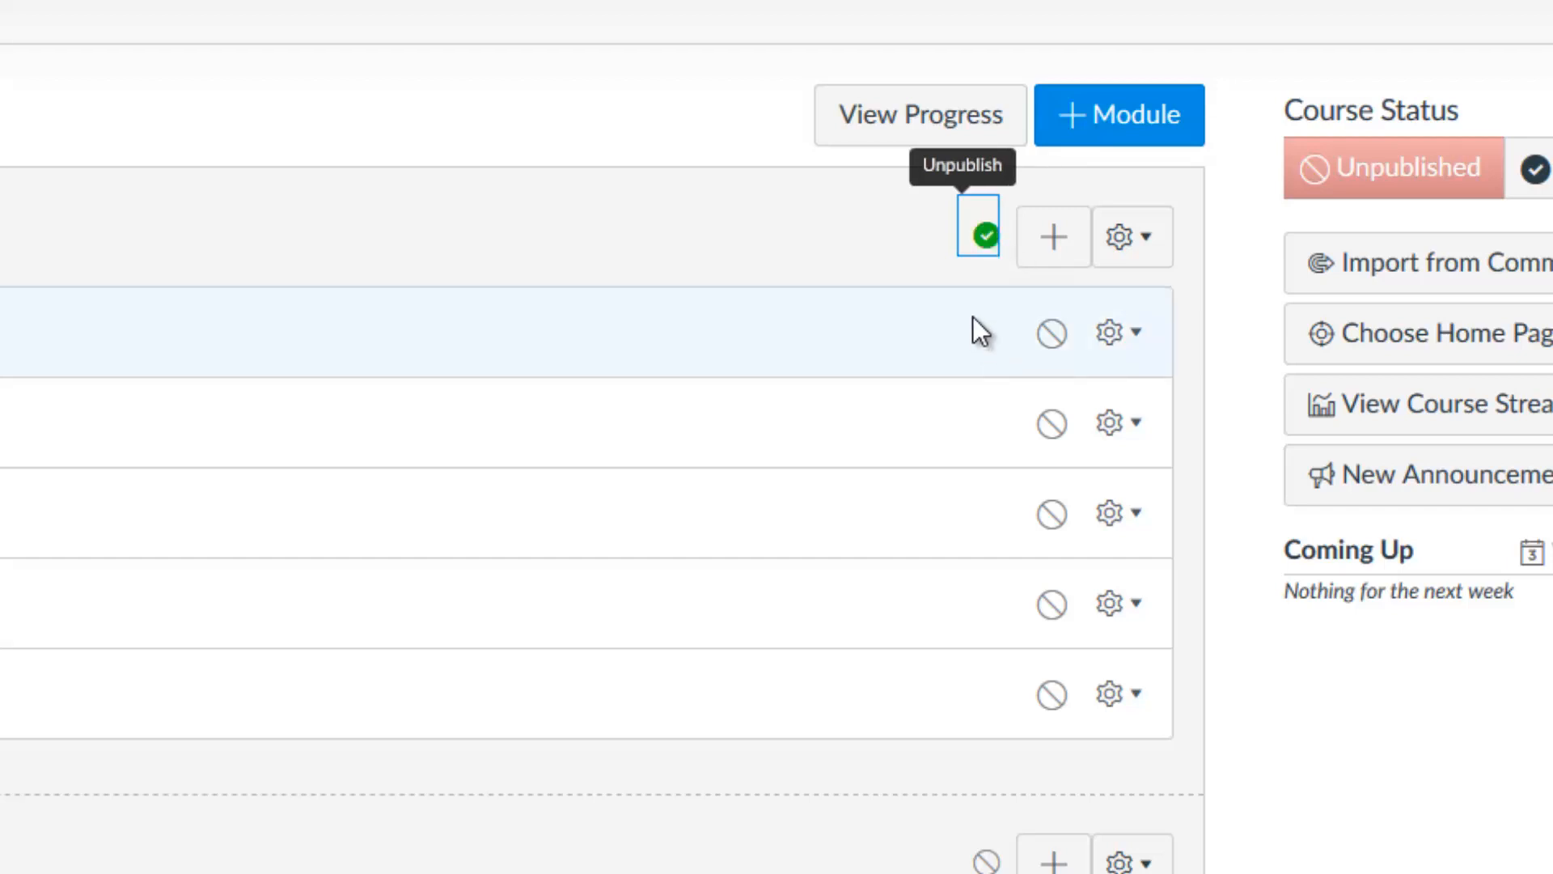
Step: Publish all five items in the Week 0 - Getting Started module: Syllabus, Course Schedule, Academic Honesty, Introductions and Practice Quiz
click(1051, 333)
click(1051, 422)
click(1051, 513)
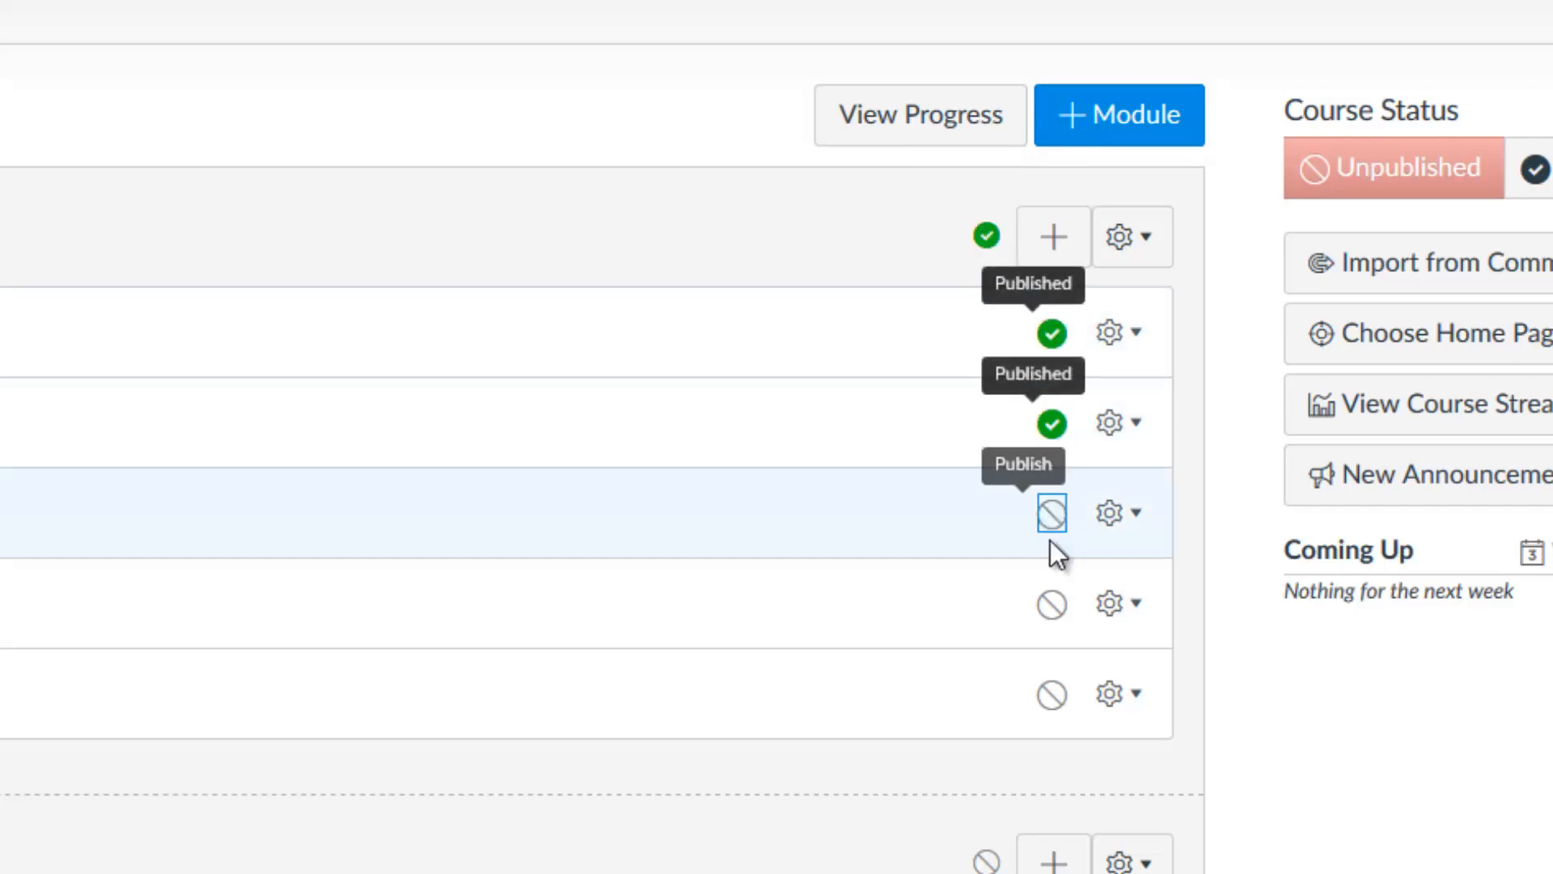
click(1052, 604)
click(1052, 694)
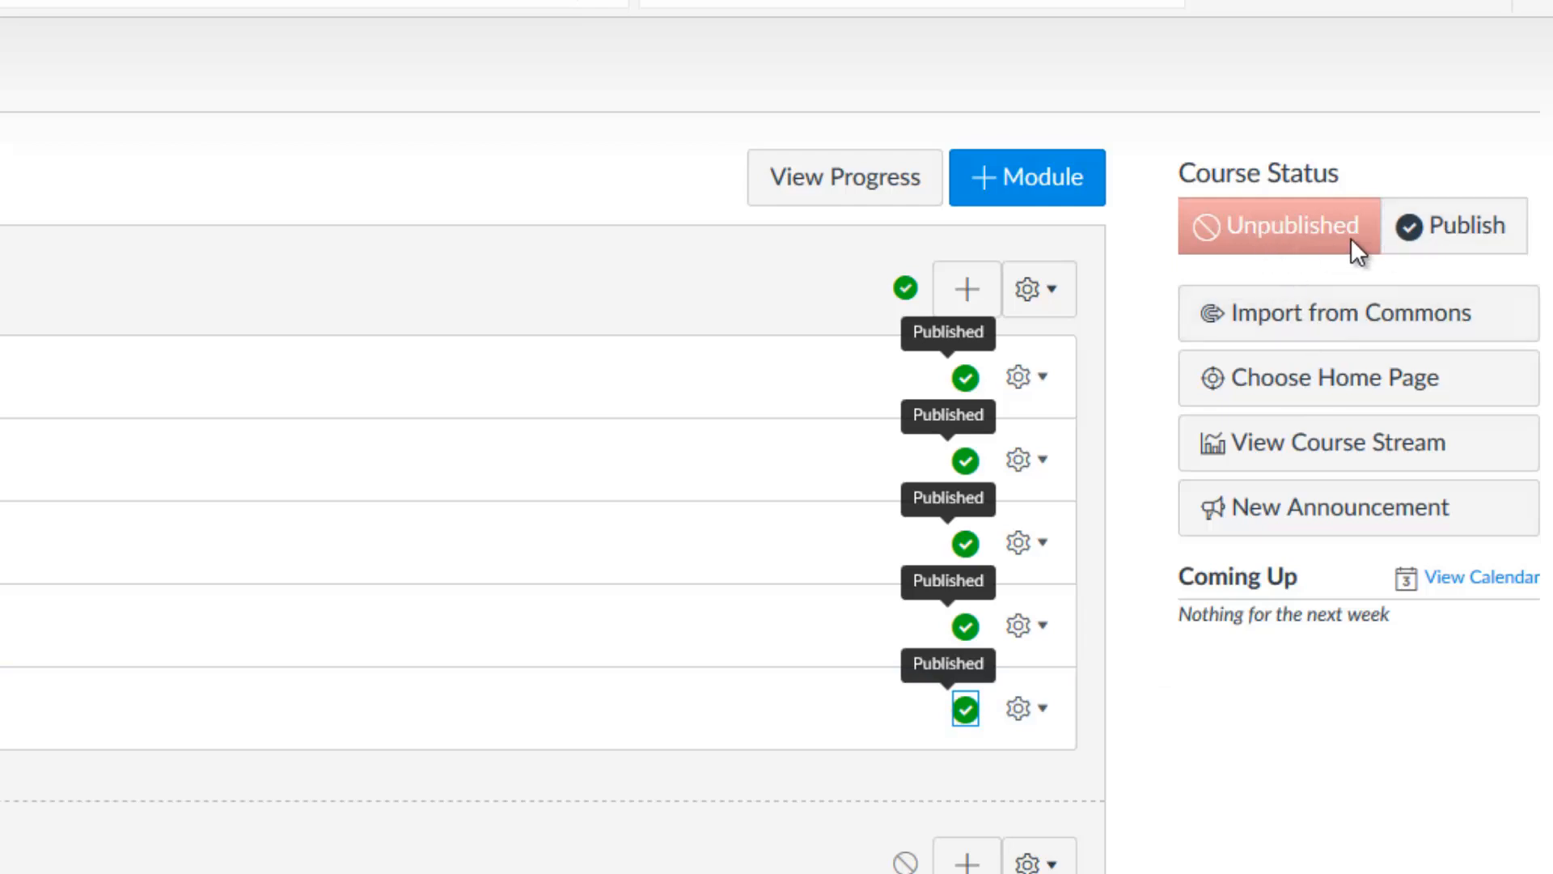
Step: Publish the Canvas Training course and return to its modules home page
click(1455, 241)
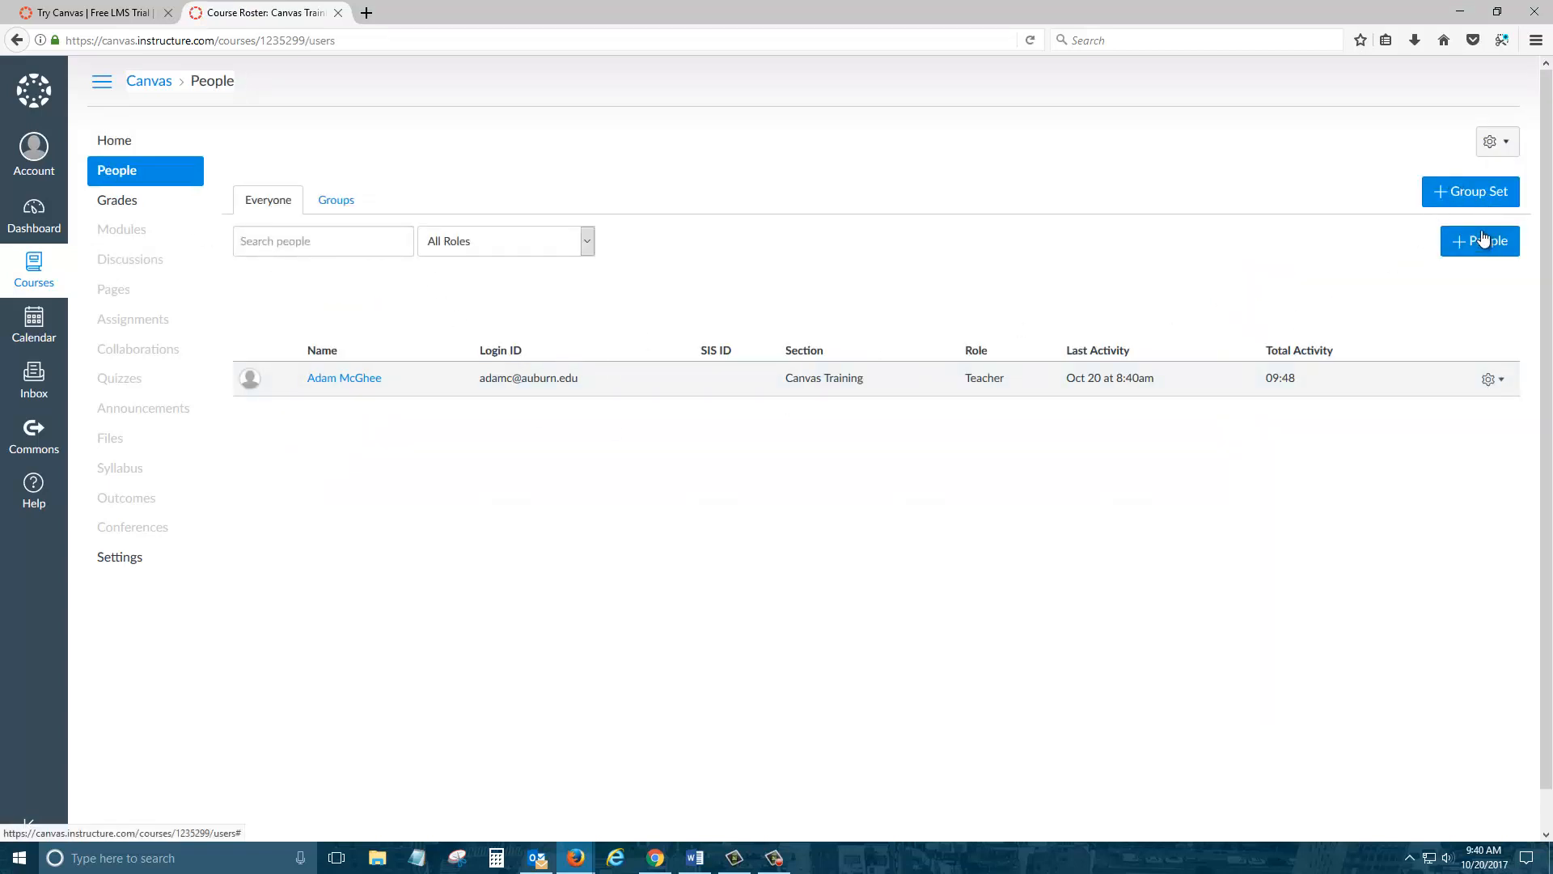
click(109, 139)
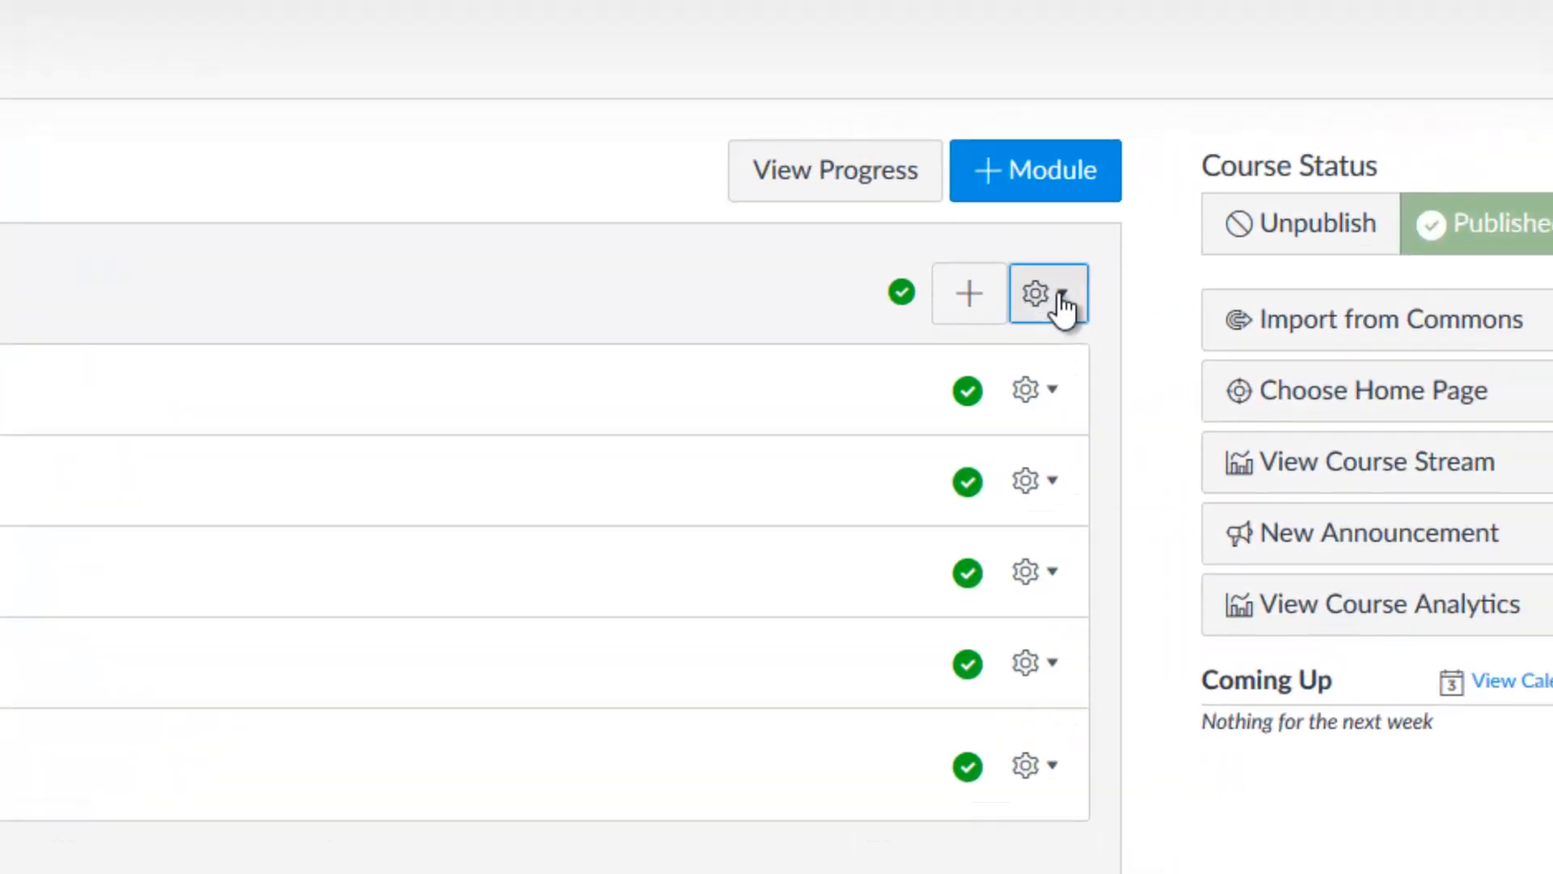
click(1466, 147)
click(760, 485)
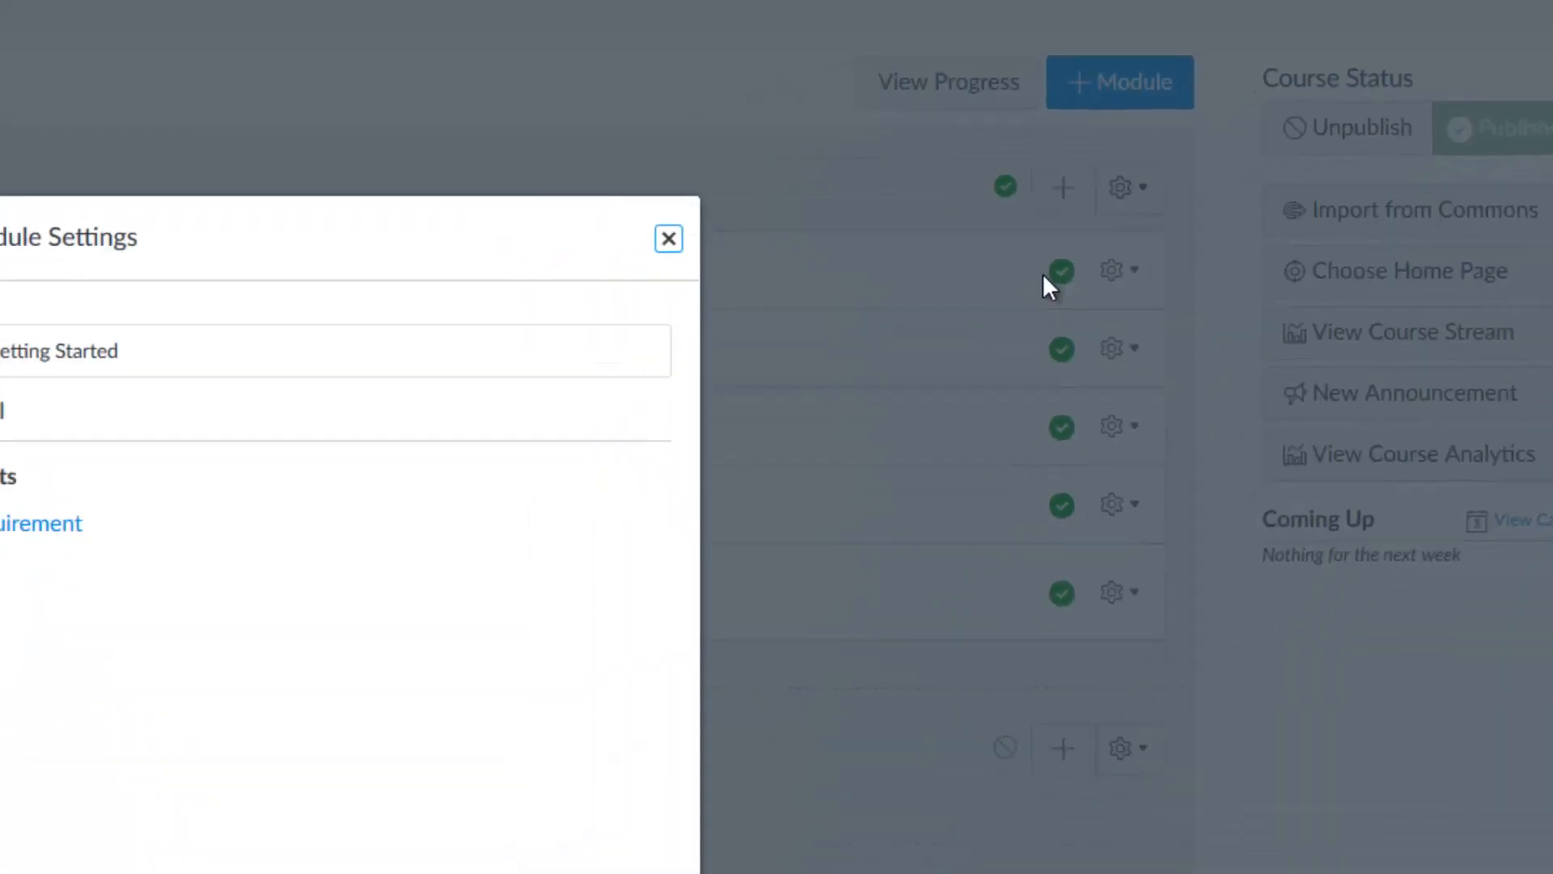
click(298, 385)
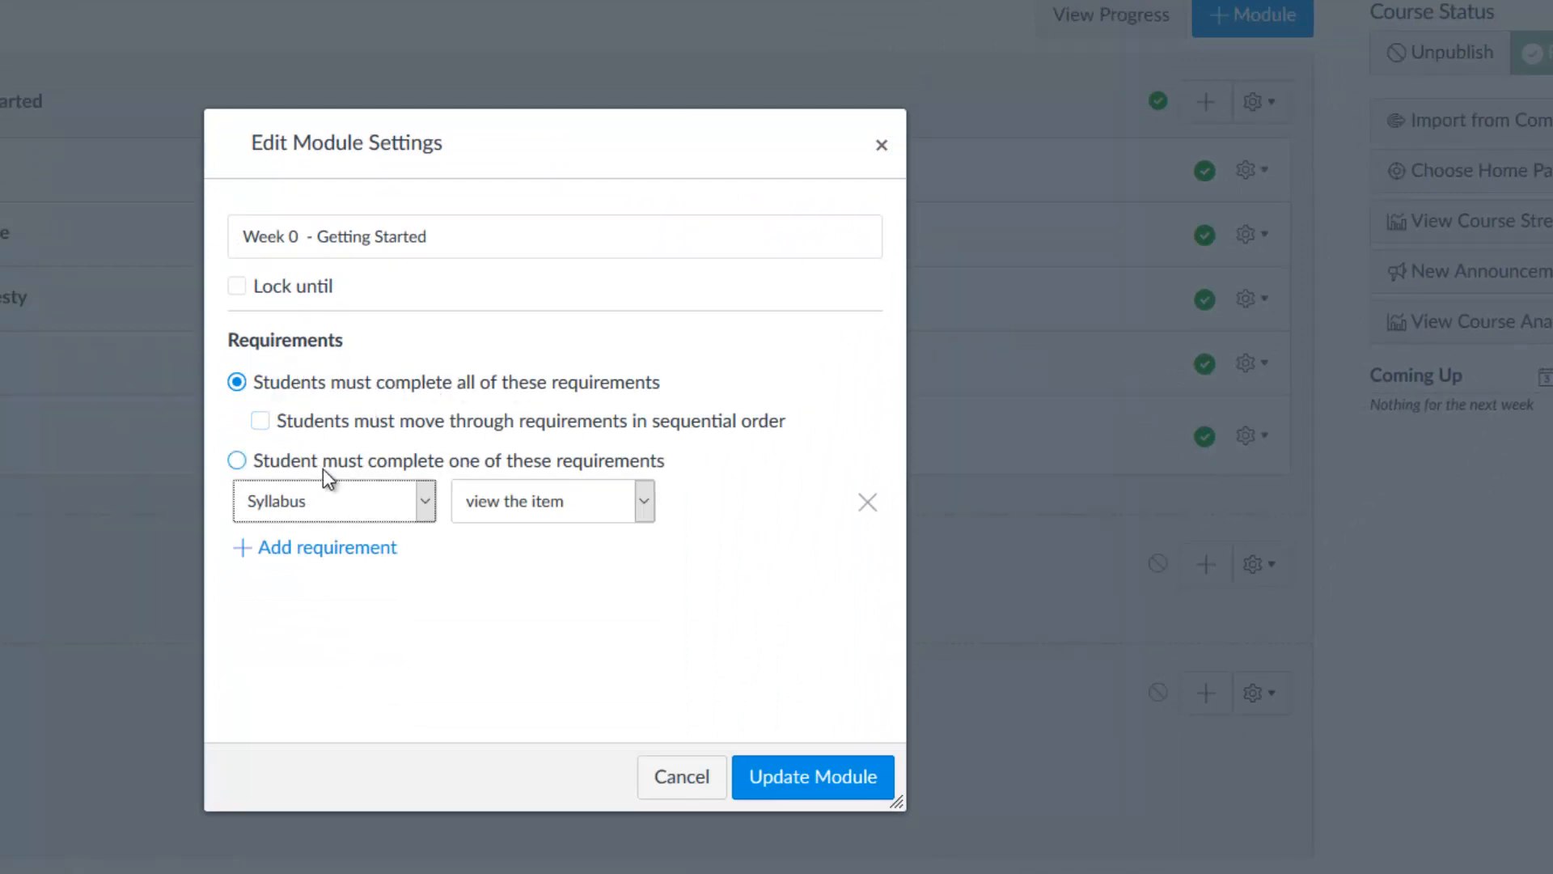
click(425, 502)
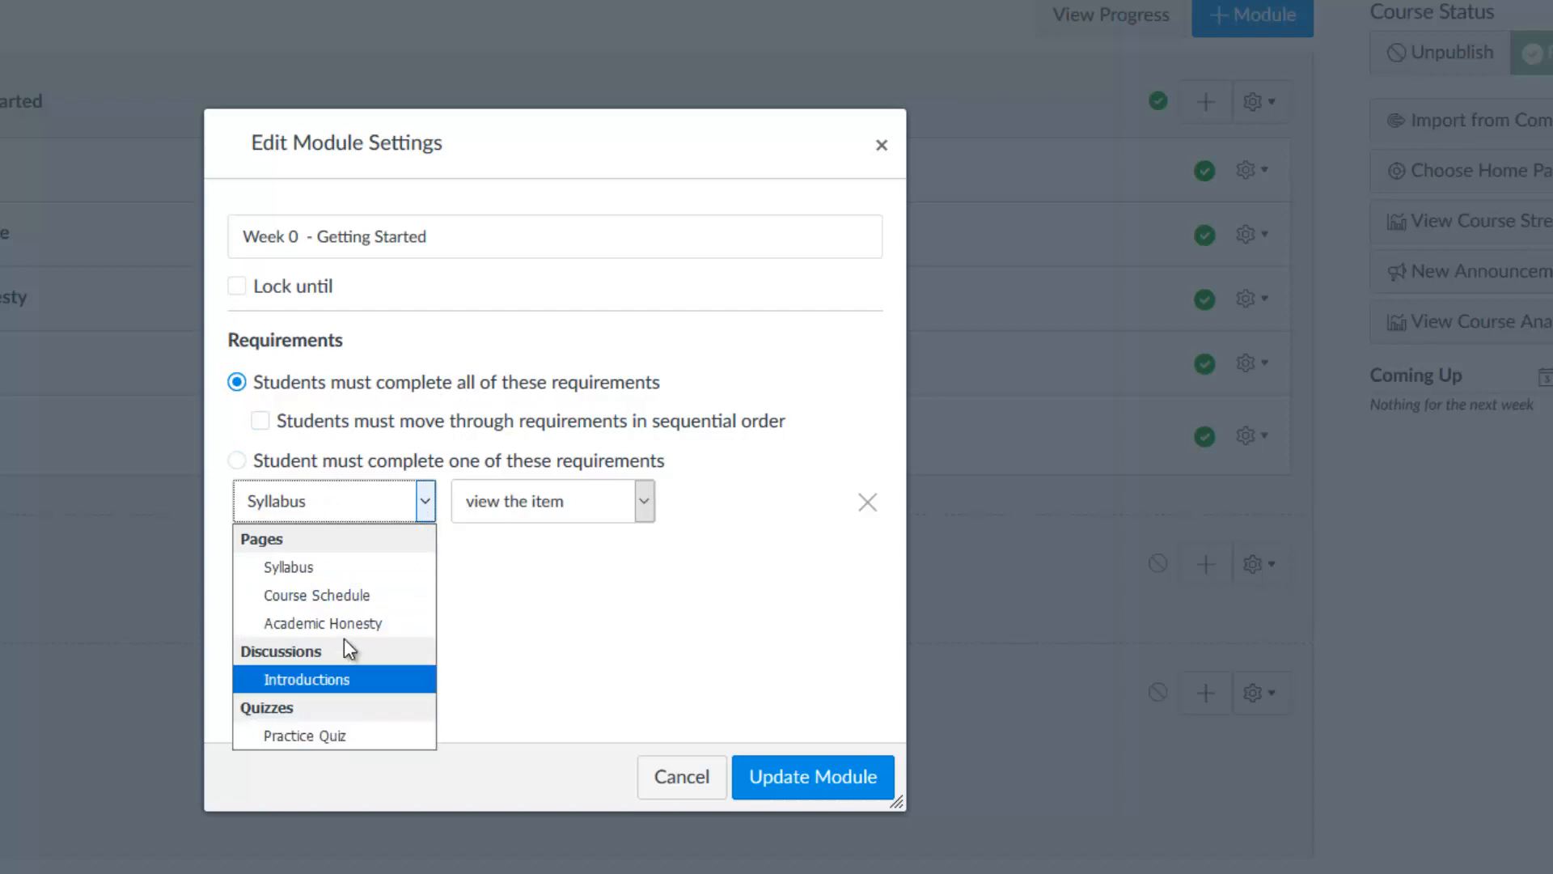
click(506, 666)
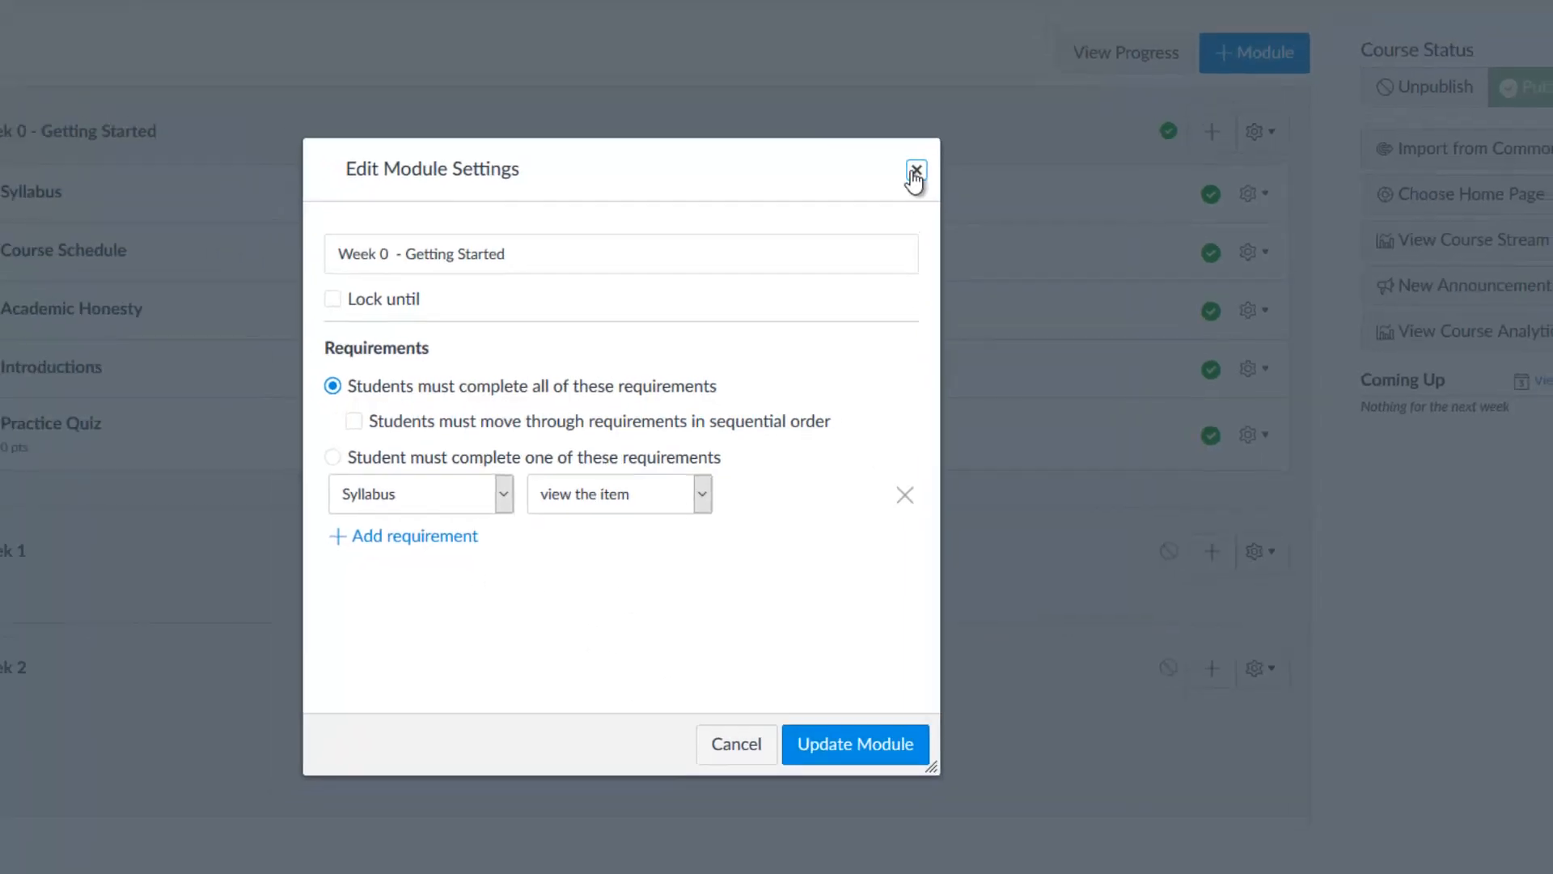
click(882, 145)
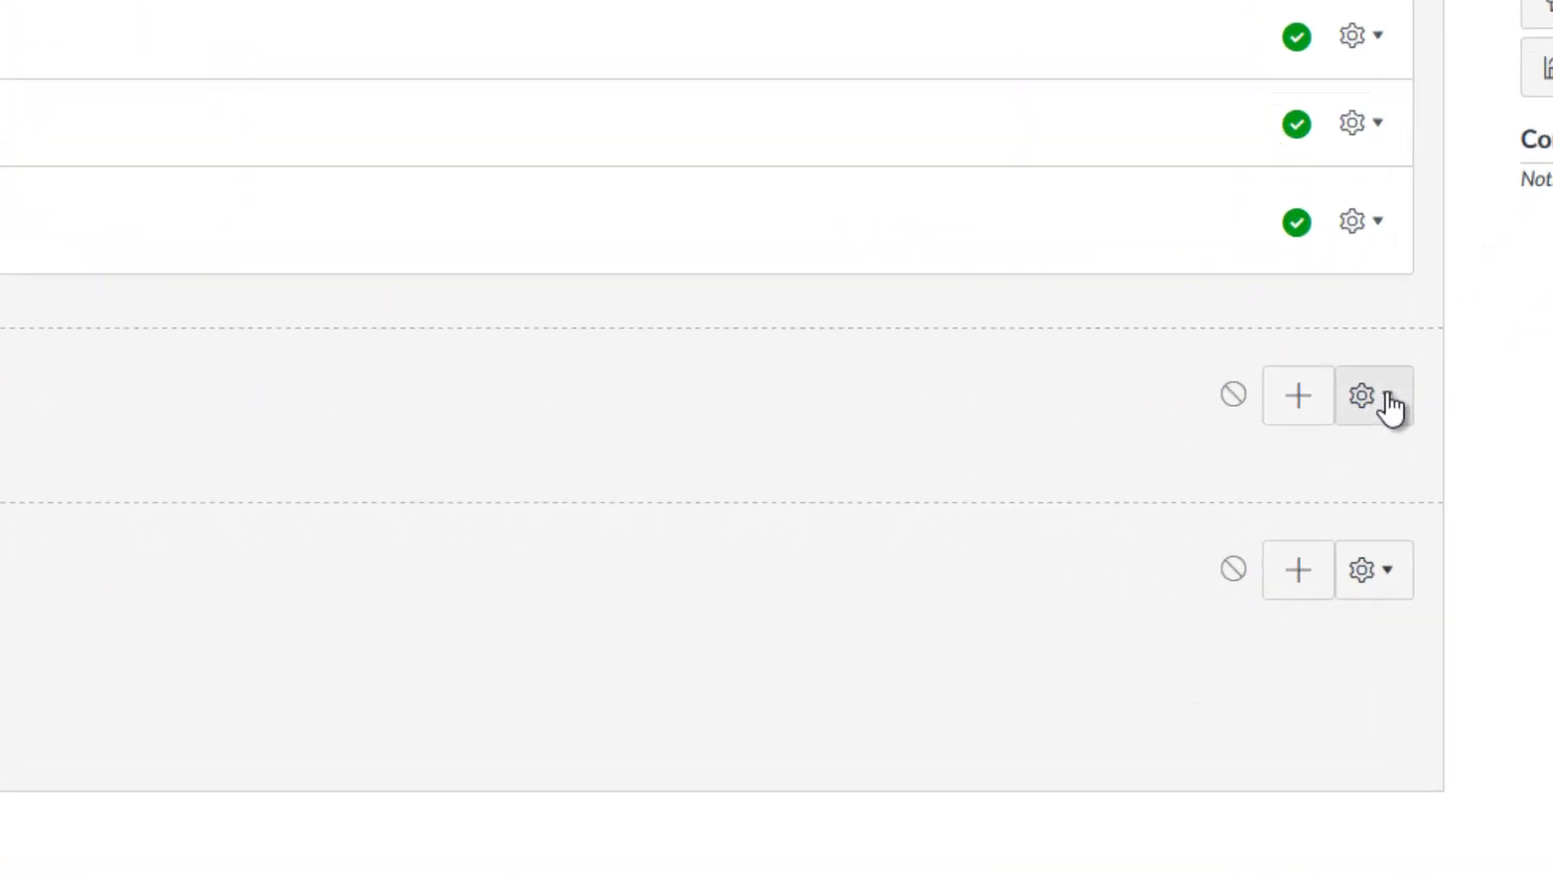
Step: Add Week 0 - Getting Started as a prerequisite in the Week 1 module's settings and save the module
click(1296, 482)
click(1244, 542)
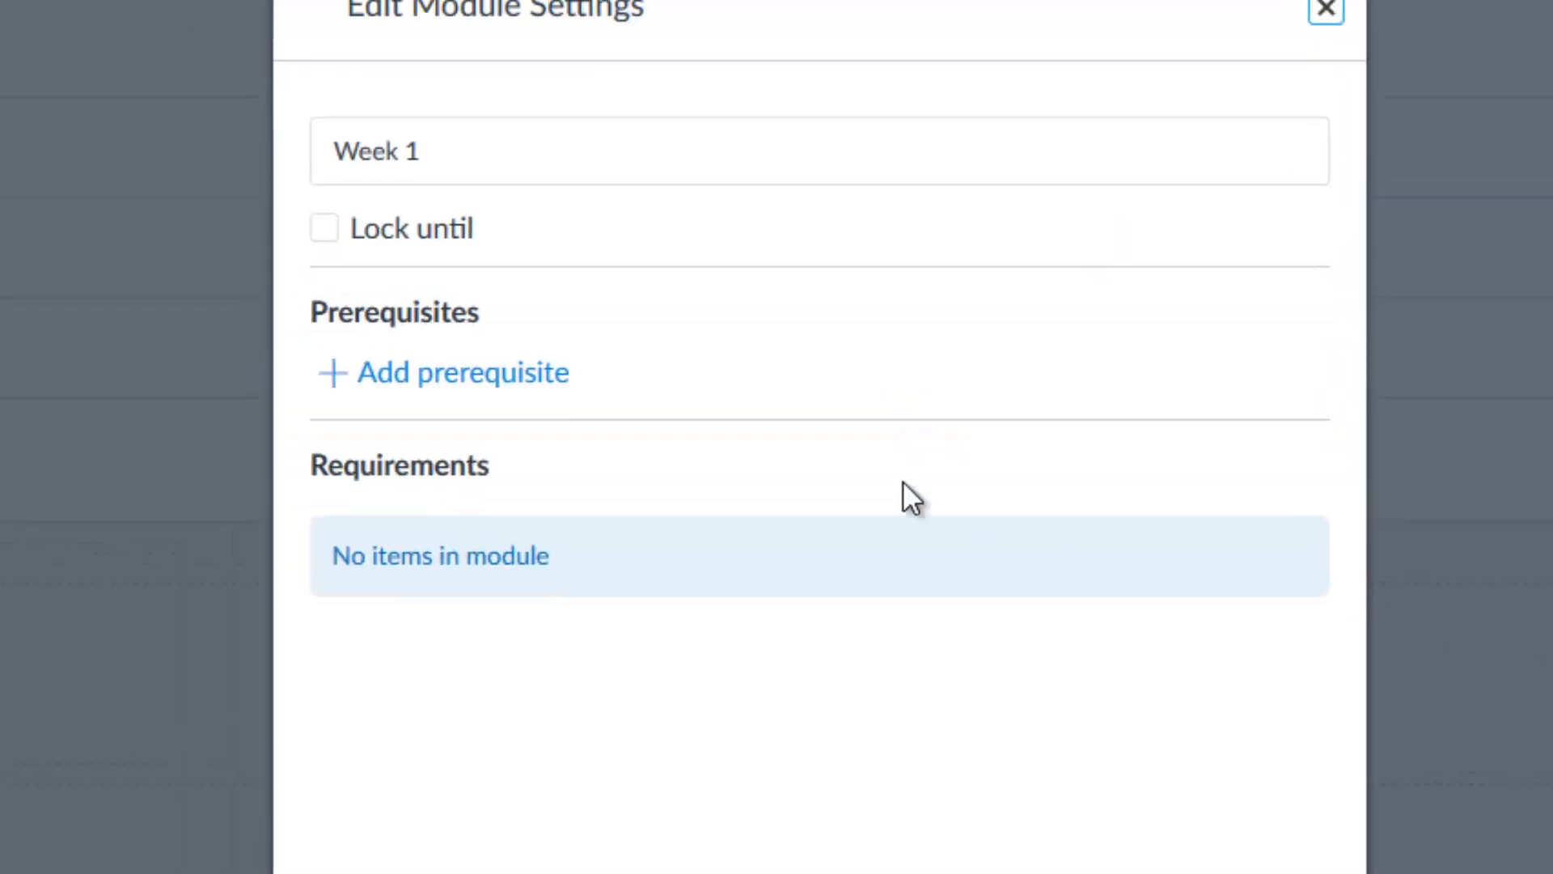
click(417, 374)
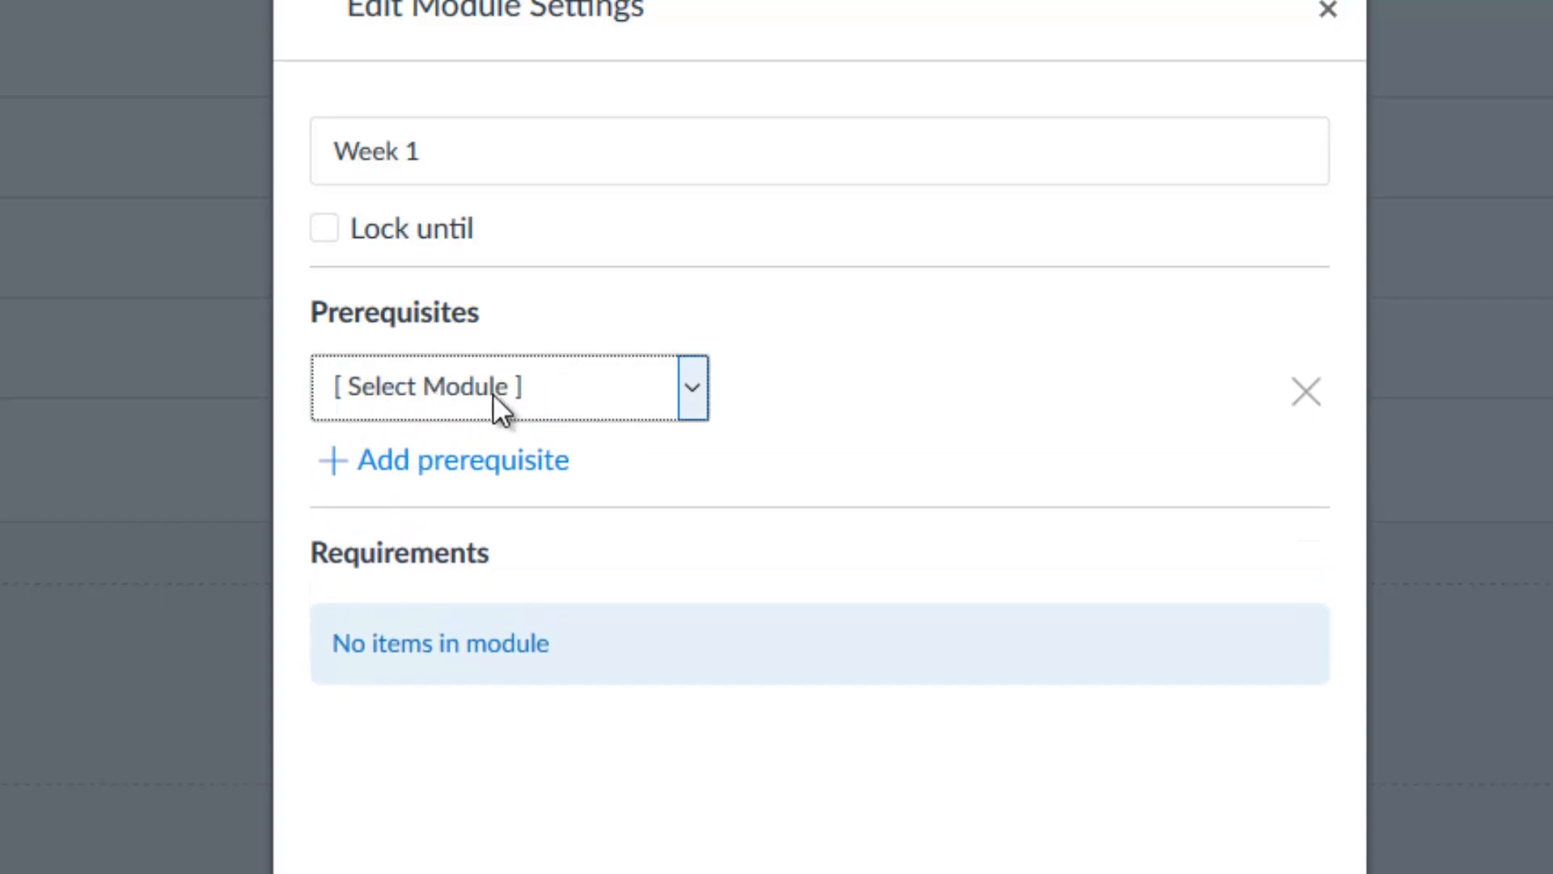
click(492, 393)
click(479, 489)
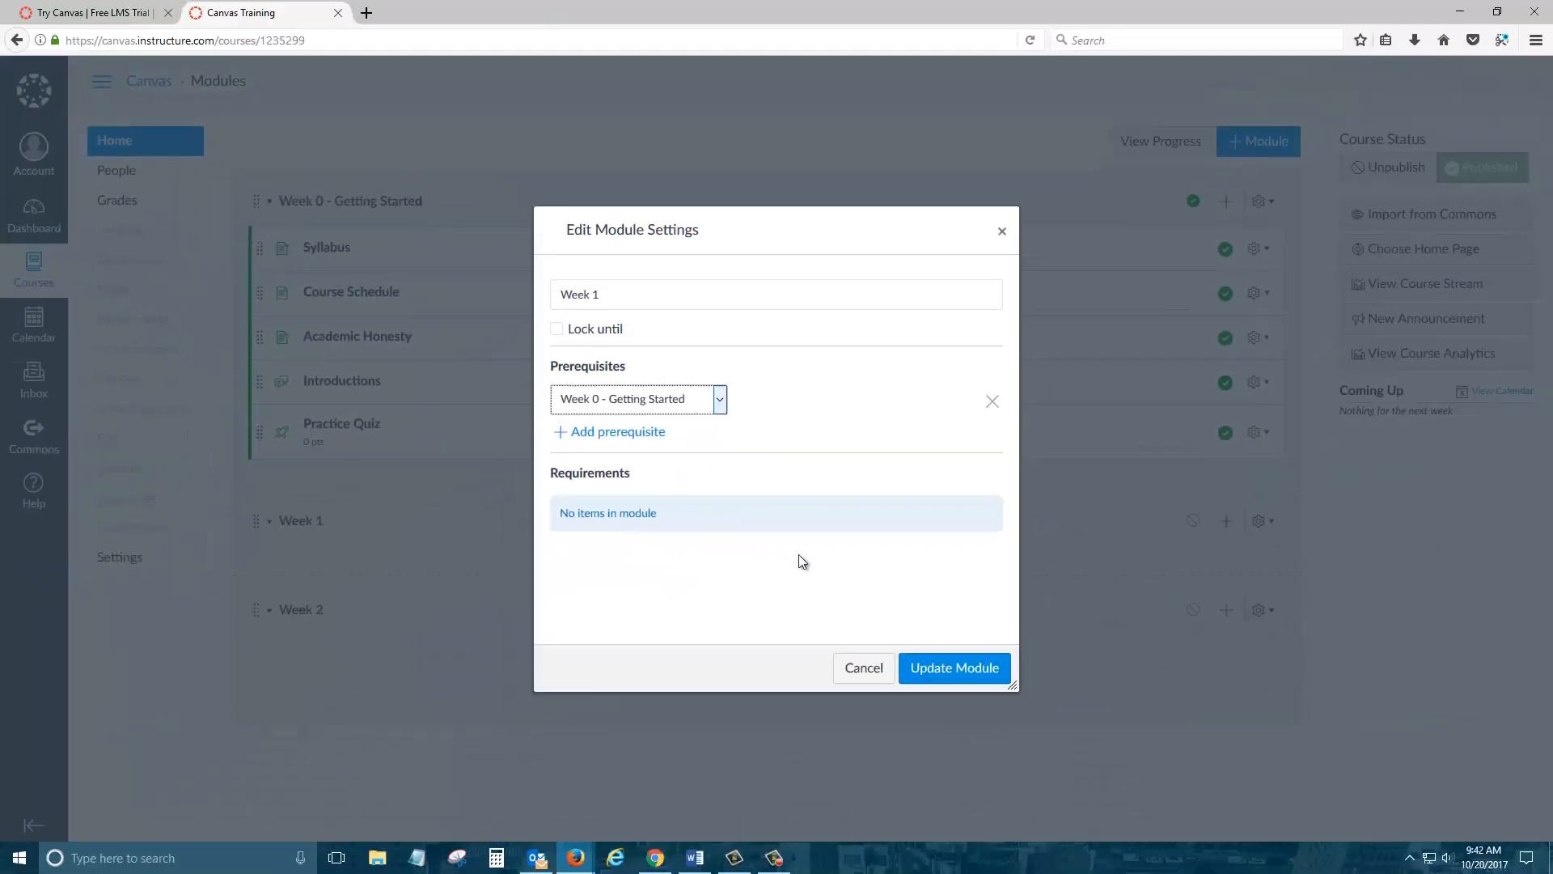
click(945, 671)
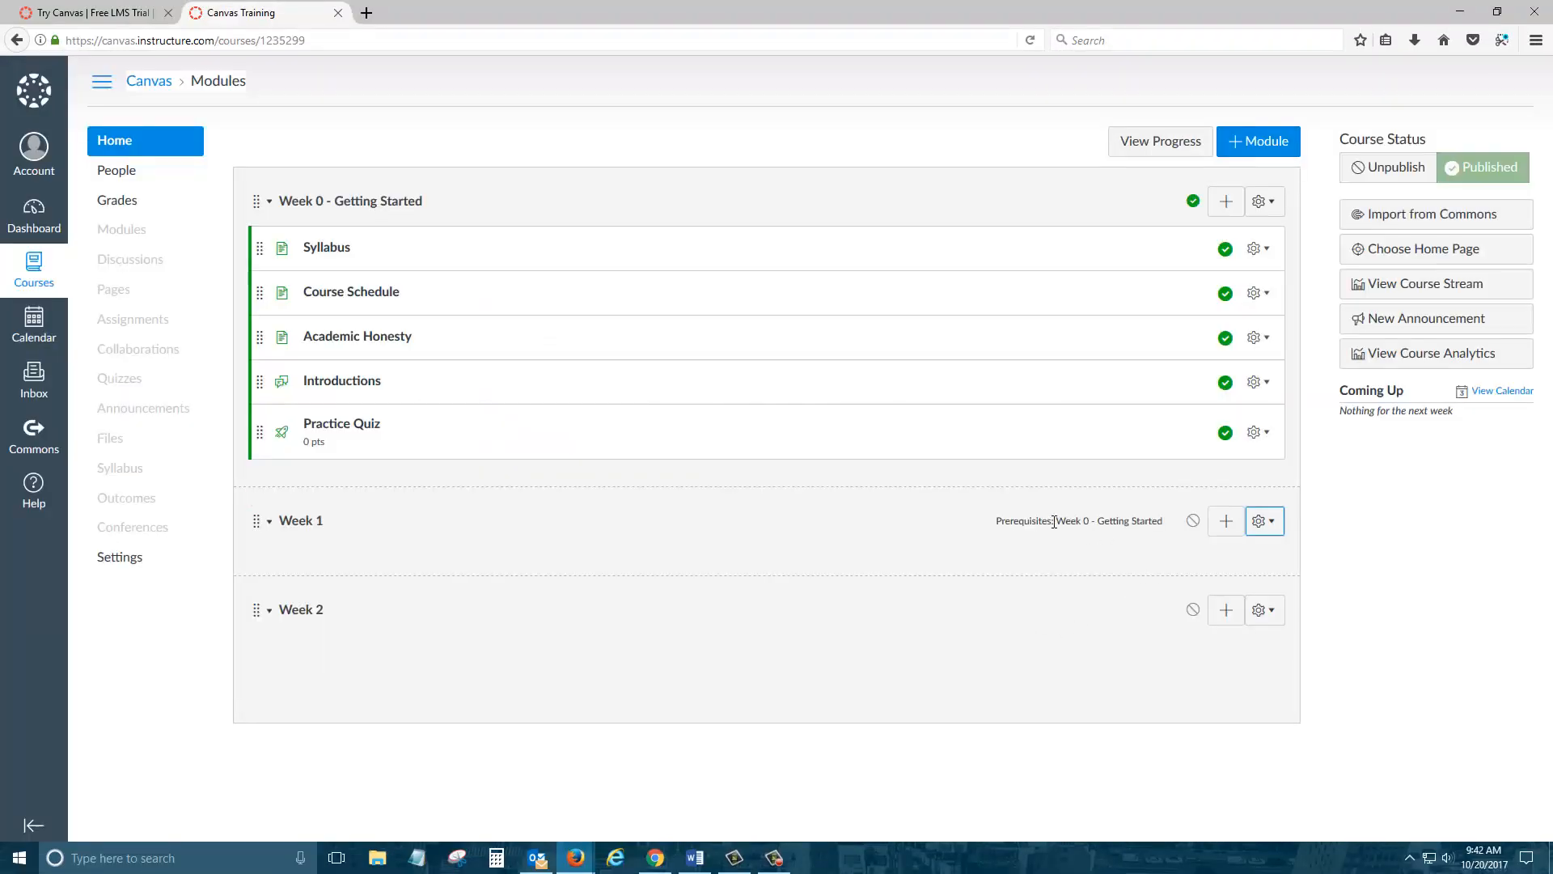
Step: Add Week 0 - Getting Started as a prerequisite in the Week 2 module's settings and save the module
click(1263, 611)
click(1253, 661)
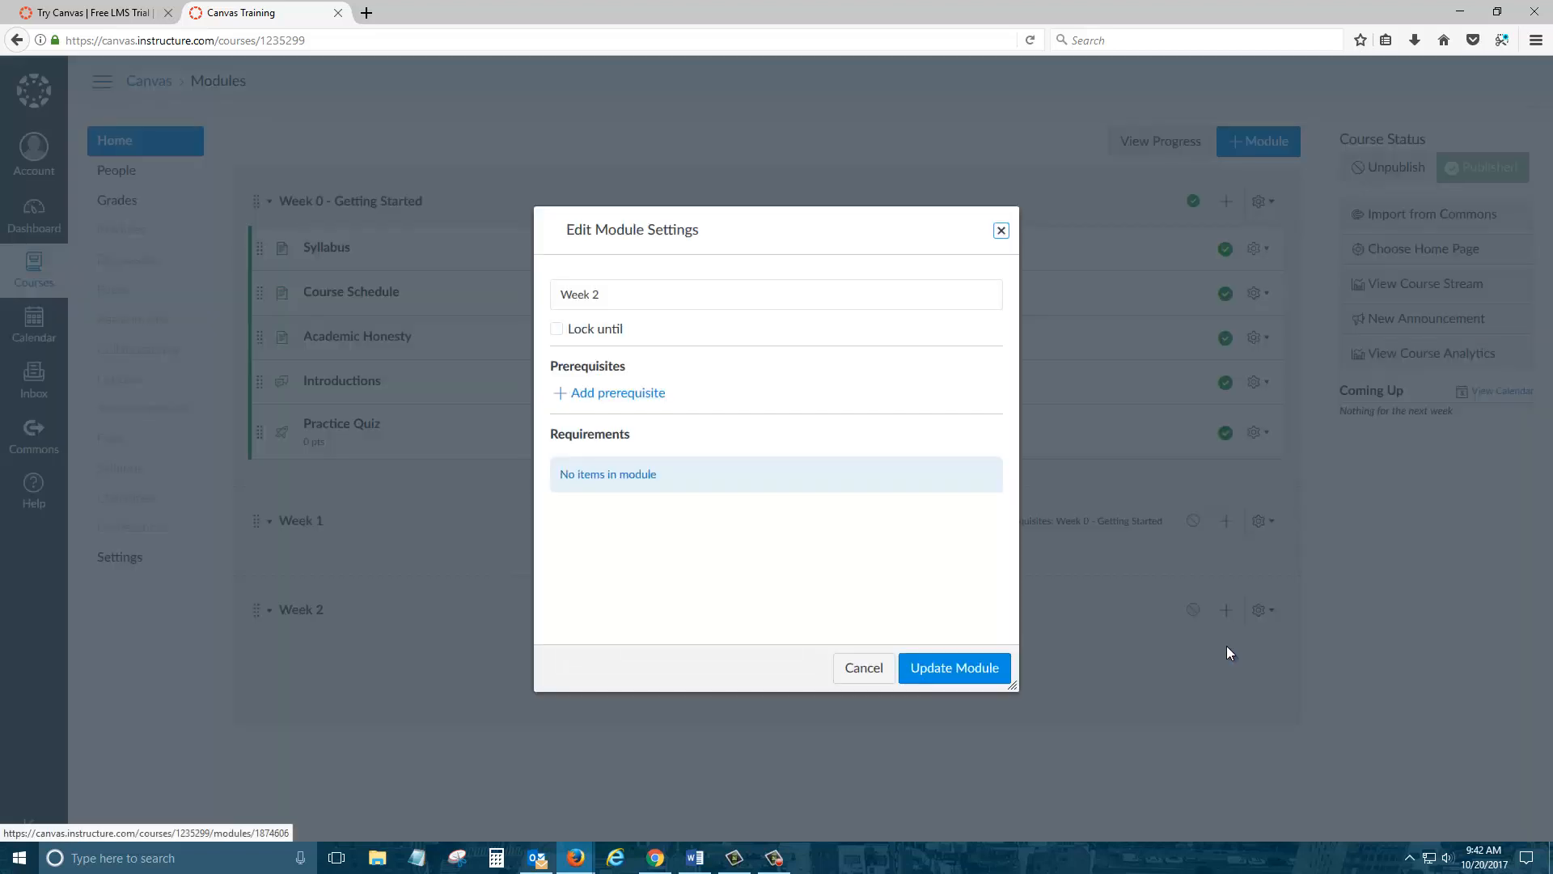
click(636, 396)
click(613, 401)
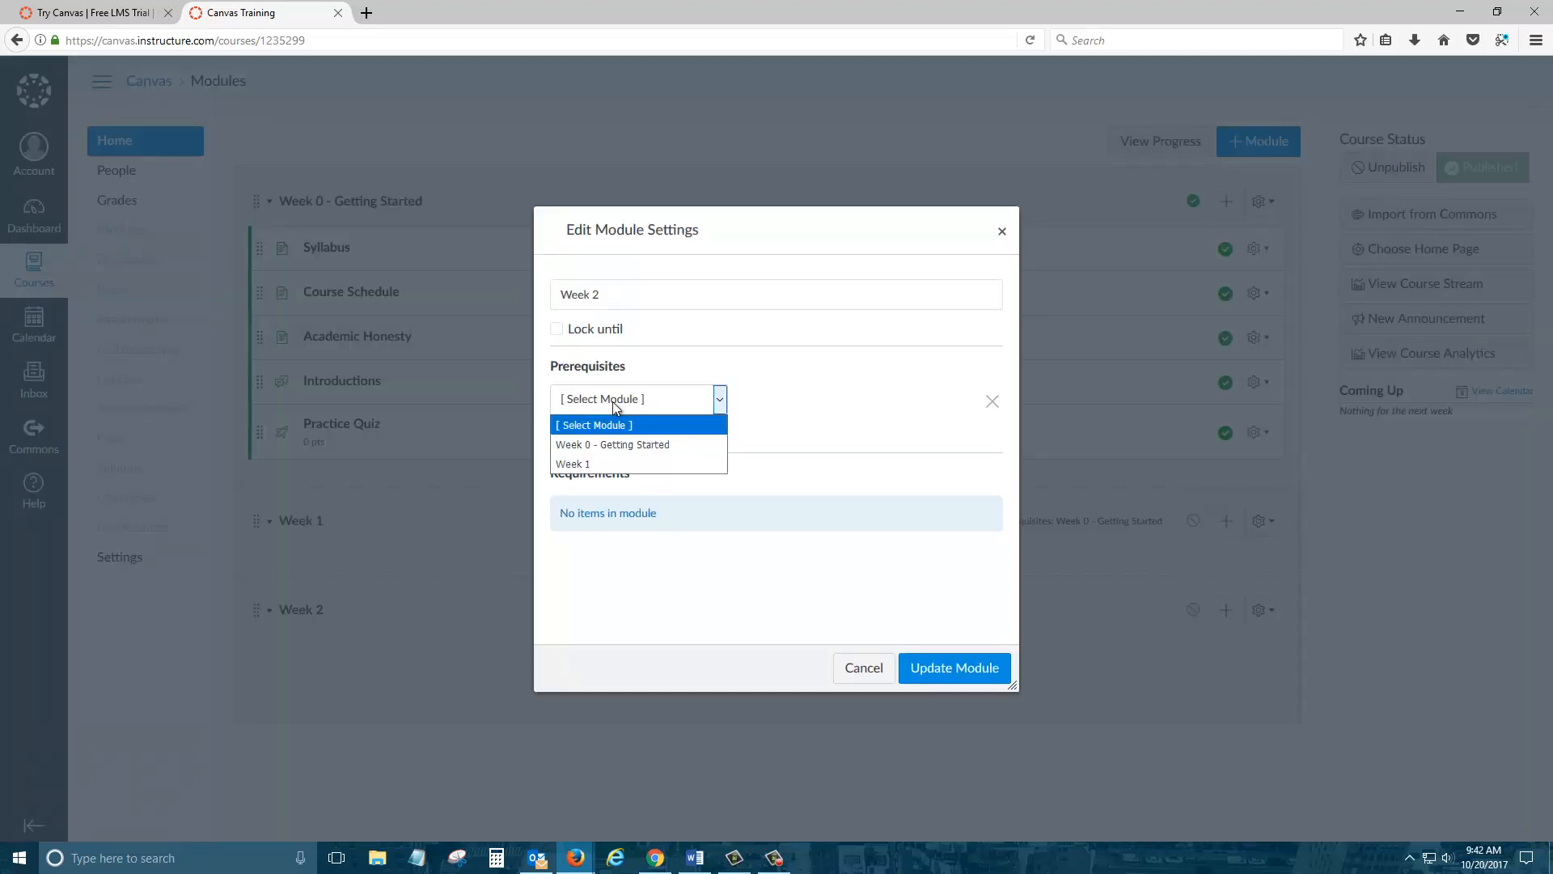
click(611, 445)
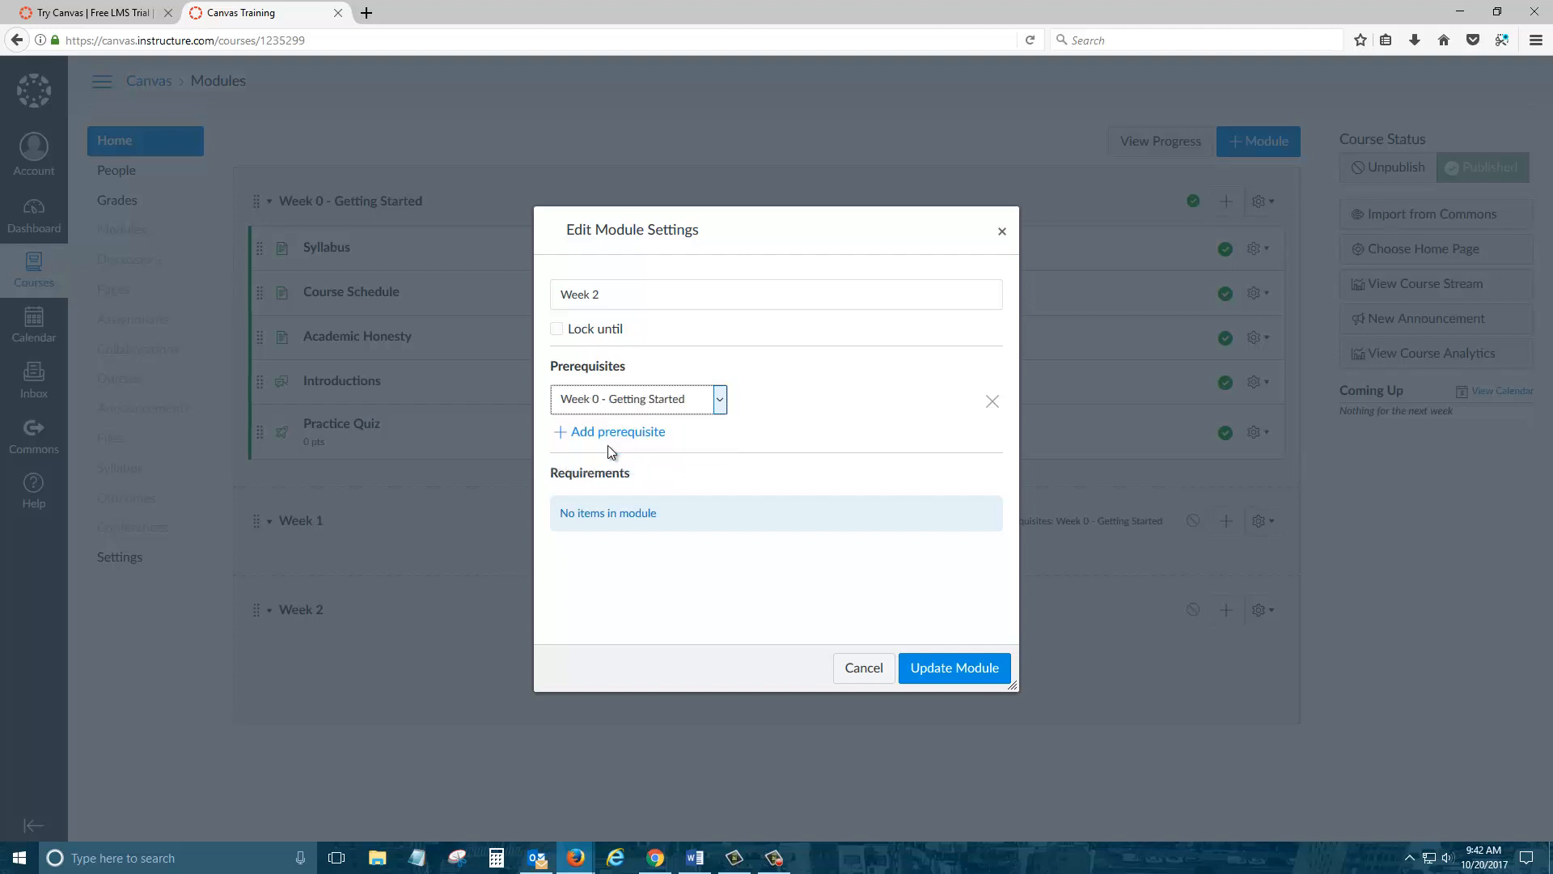
click(639, 402)
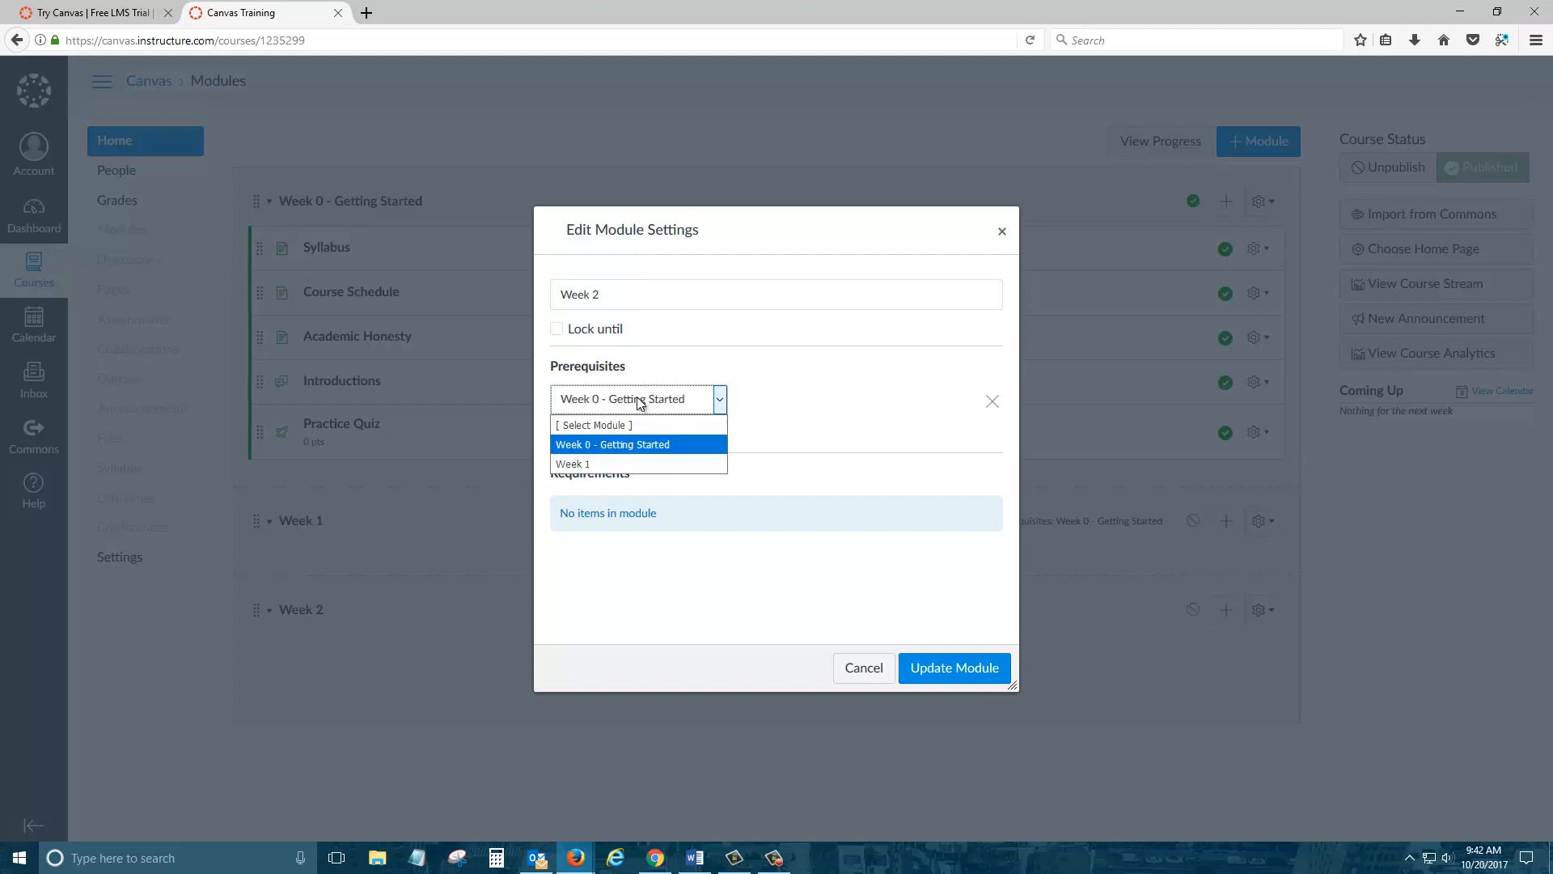
click(607, 445)
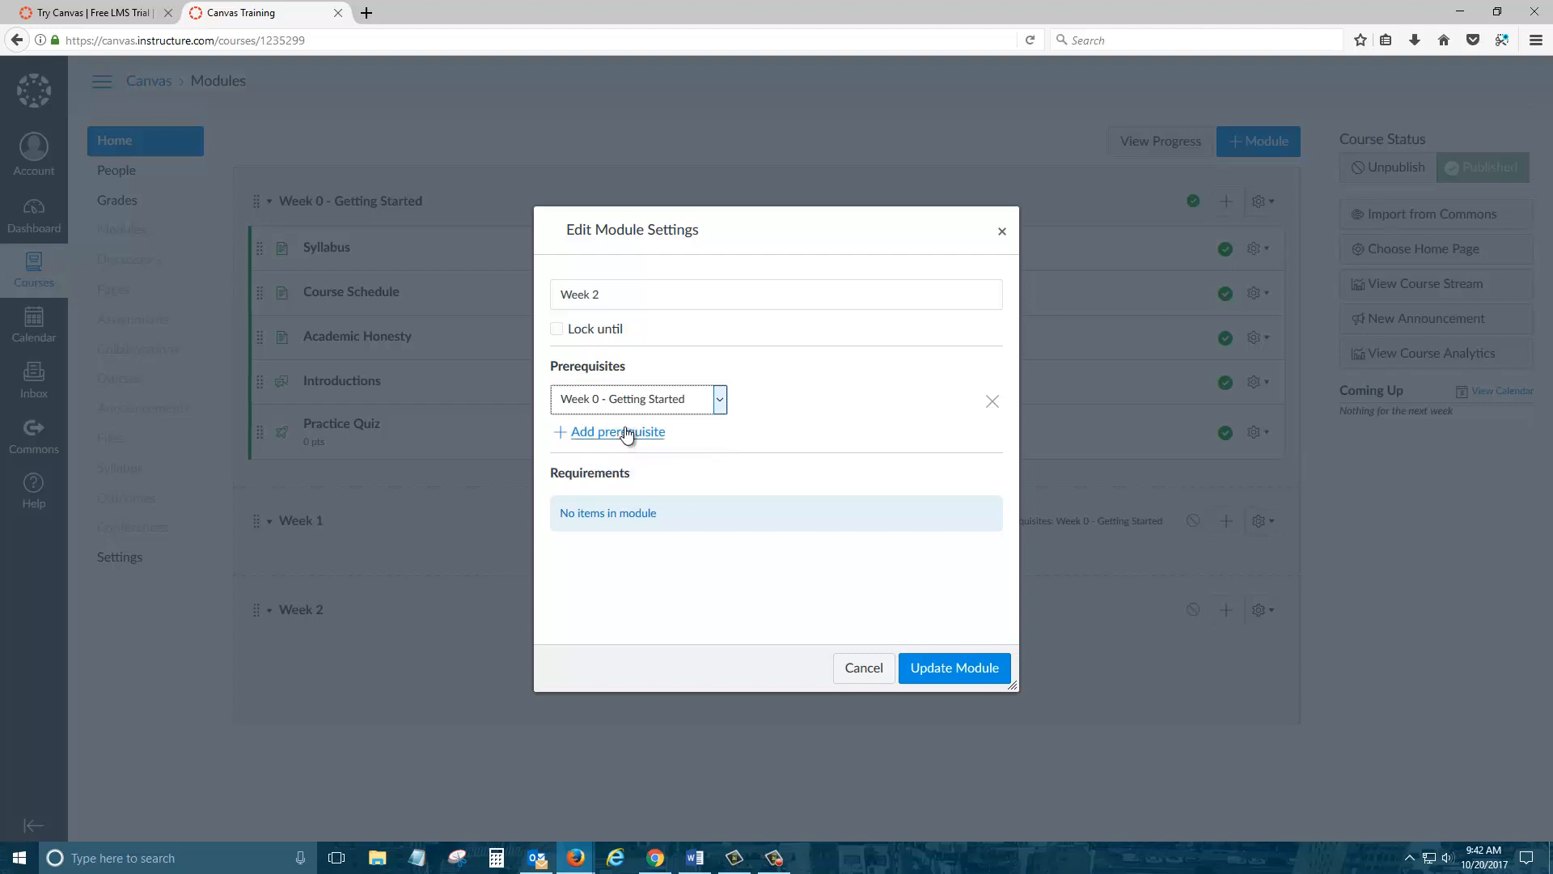
click(955, 668)
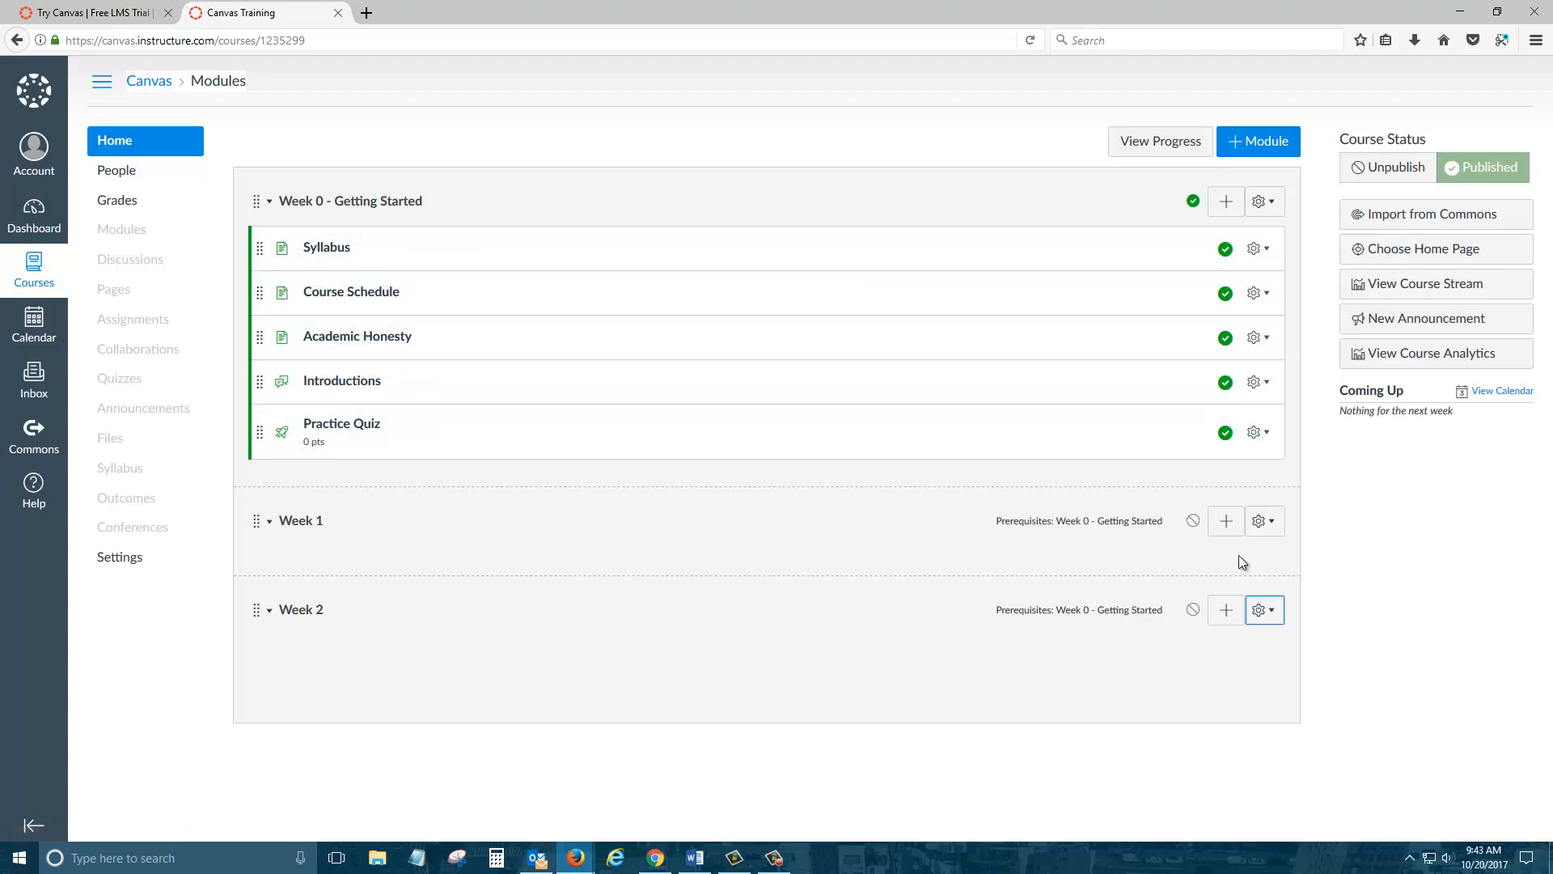
Step: Publish the Week 1 and Week 2 modules
click(1192, 521)
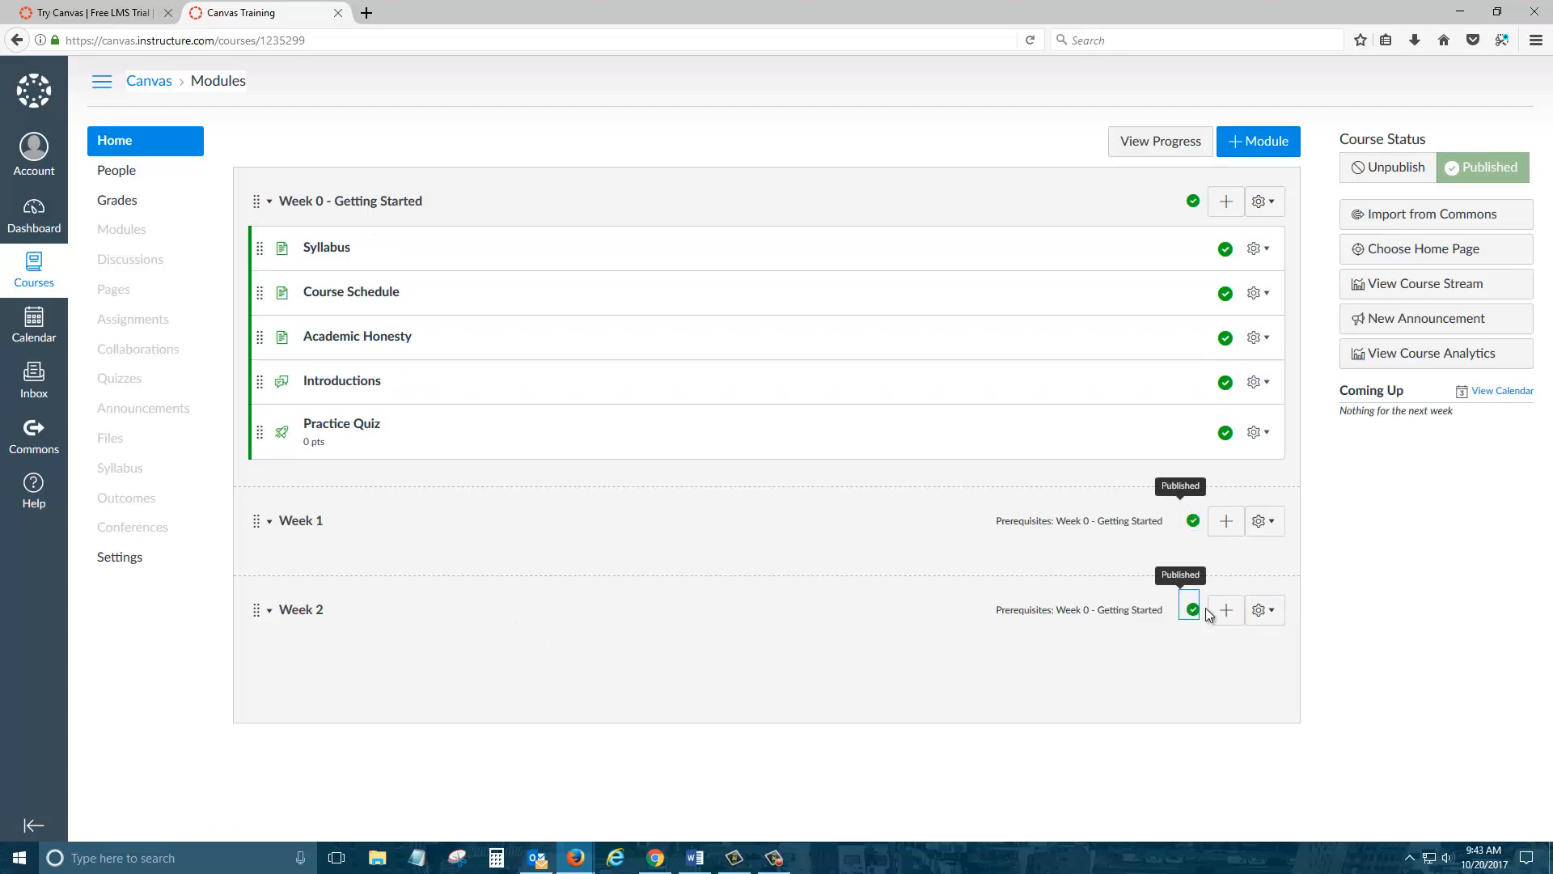